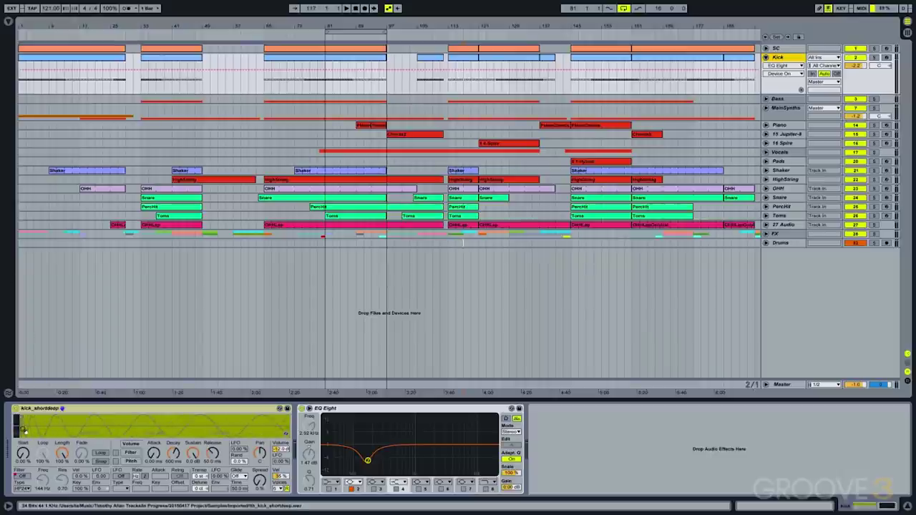
- Examine the opening transient of the kick_shortdeep sample in its waveform, up close and at full length
left_click_drag(23, 430, 50, 428)
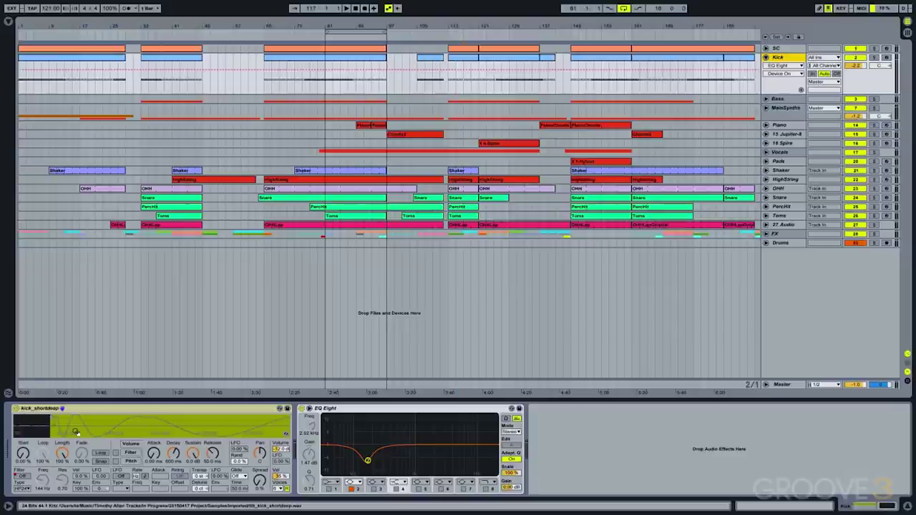
left_click_drag(79, 428, 79, 412)
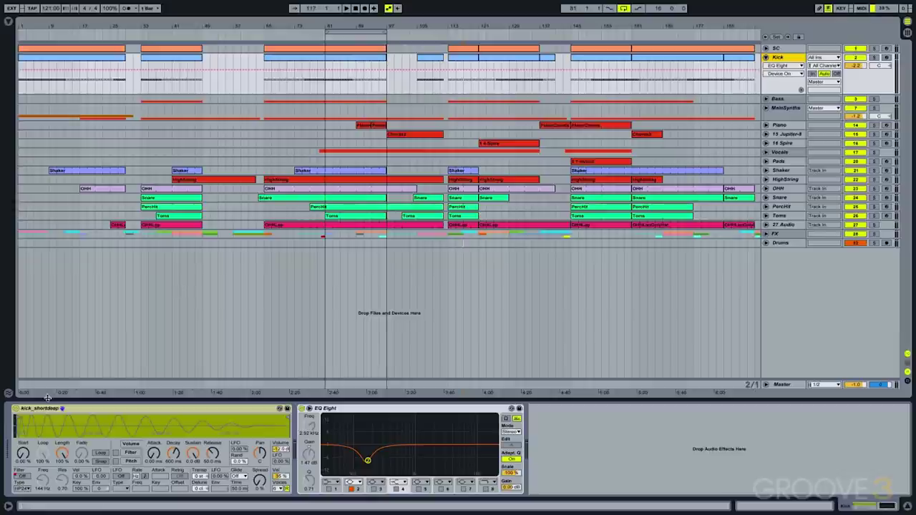
left_click_drag(24, 422, 24, 439)
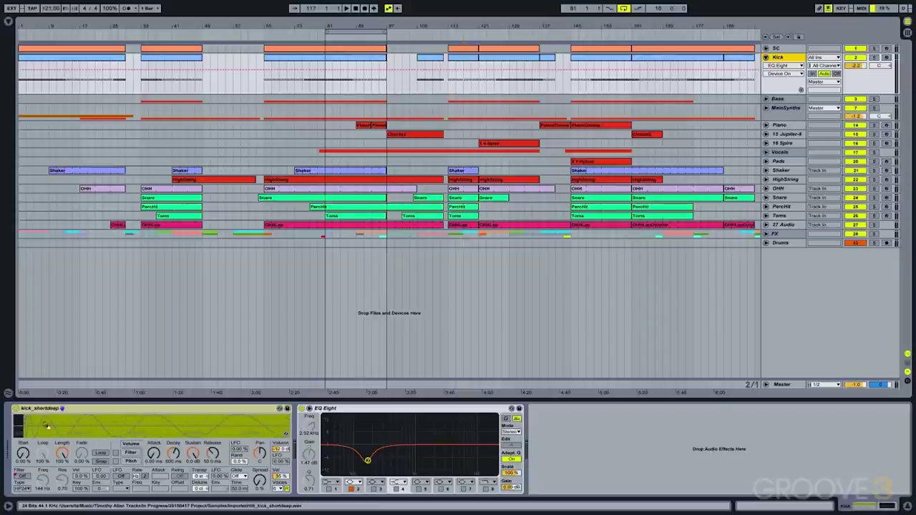
left_click_drag(60, 429, 60, 417)
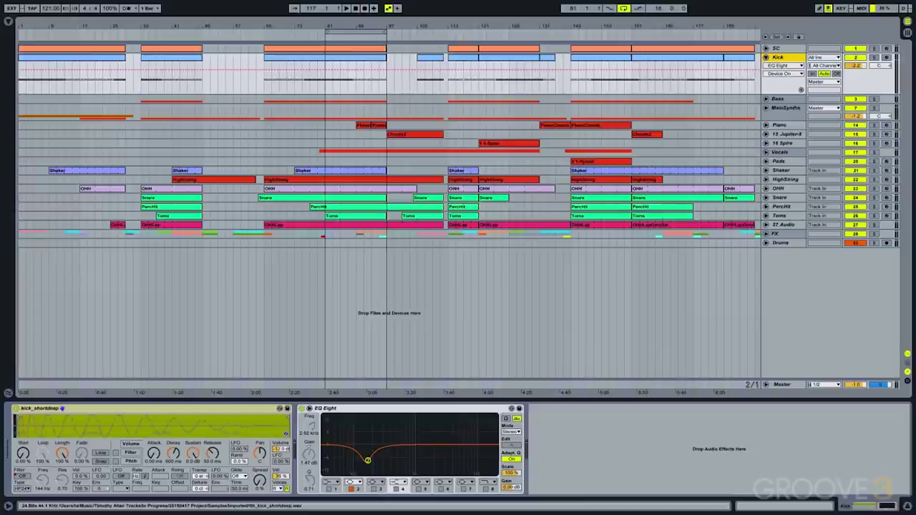
- Select the looped section from bar 81 to bar 97 and play it
left_click(354, 30)
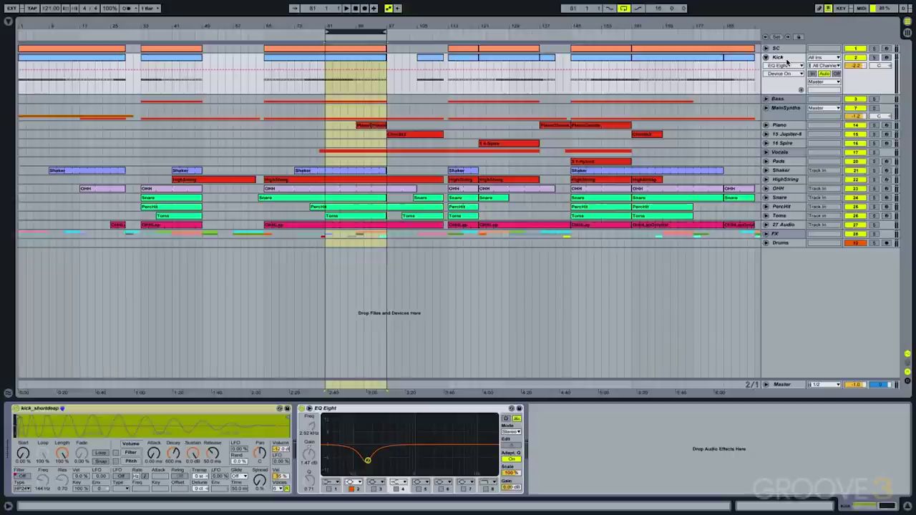
key("space")
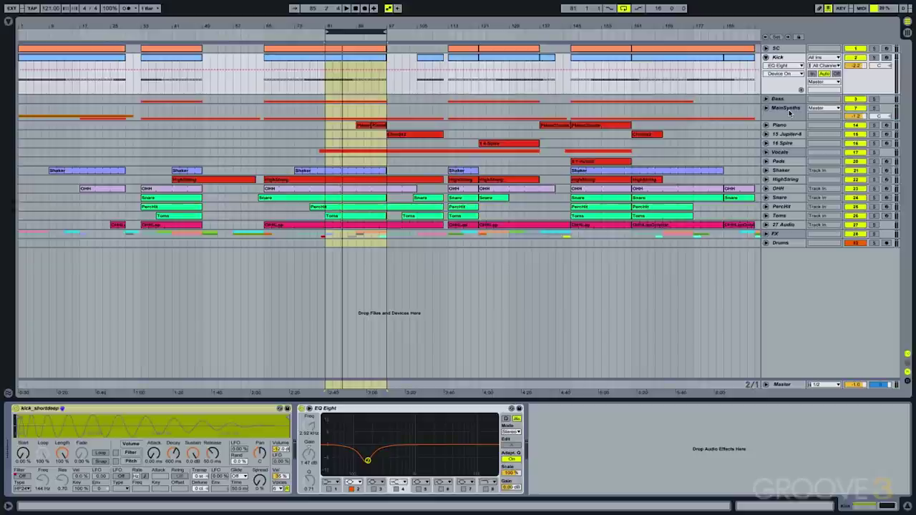
- Group the Kick track's kick_shortdeep Simpler into an Instrument Rack, show the chain list and select the kick chain
left_click(788, 59)
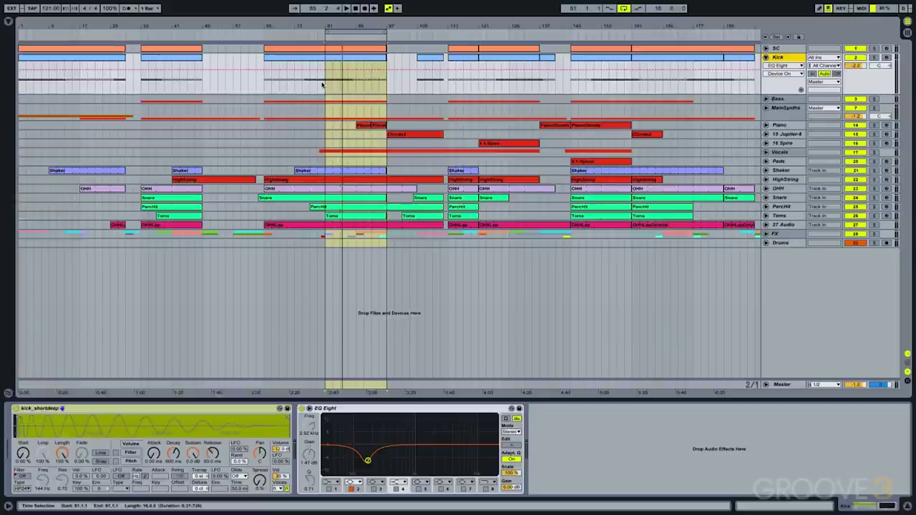
left_click(210, 410)
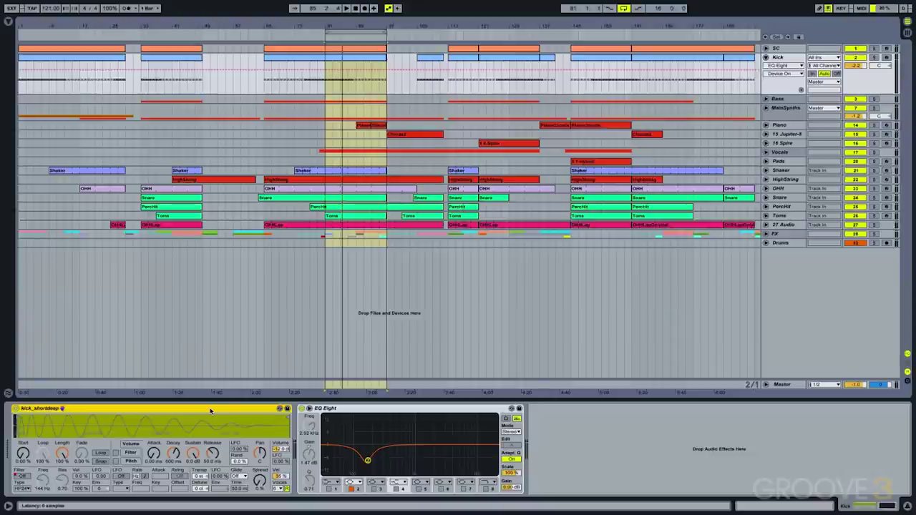
right_click(210, 410)
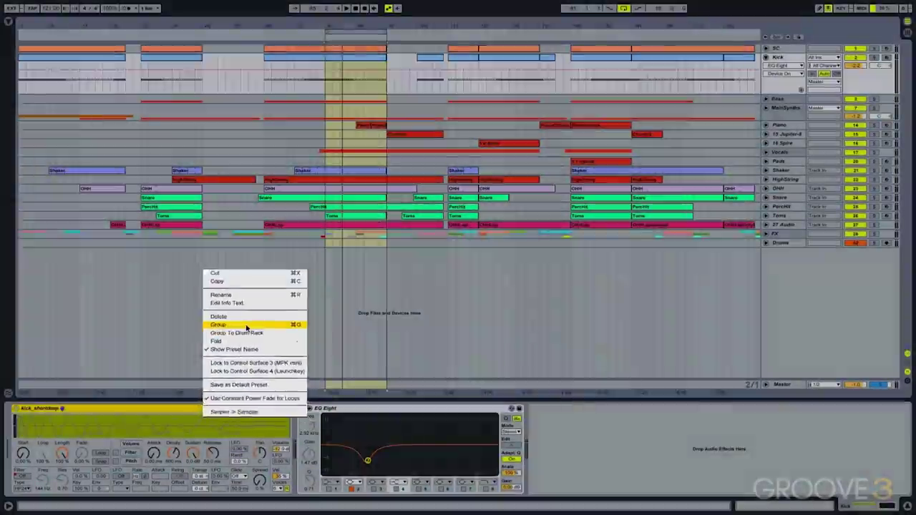
left_click(208, 312)
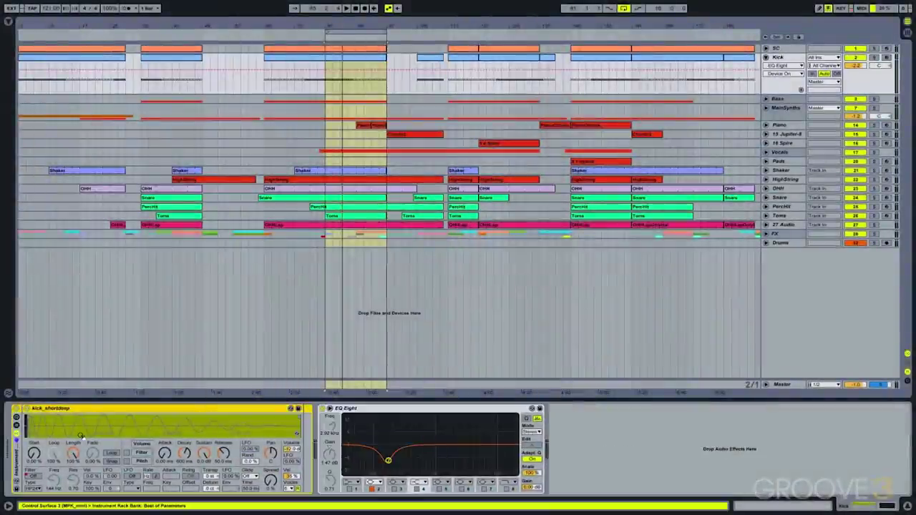
left_click(15, 428)
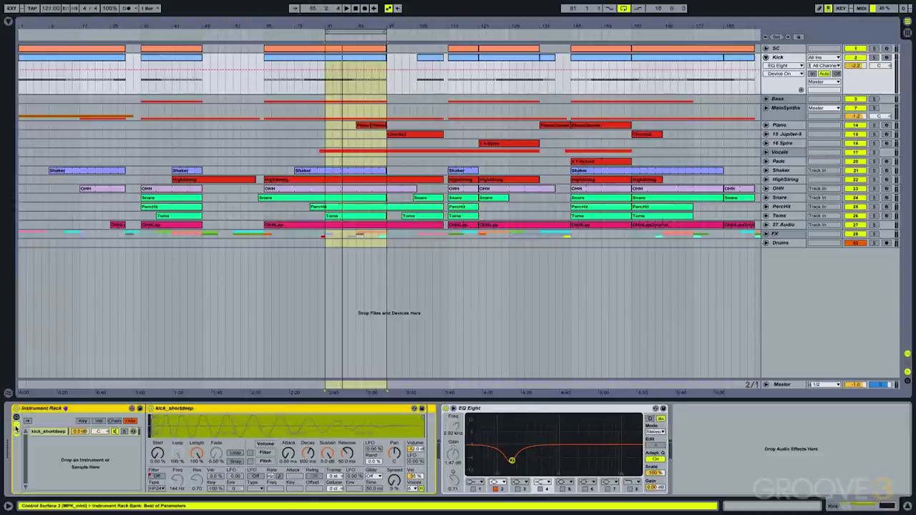
left_click(59, 447)
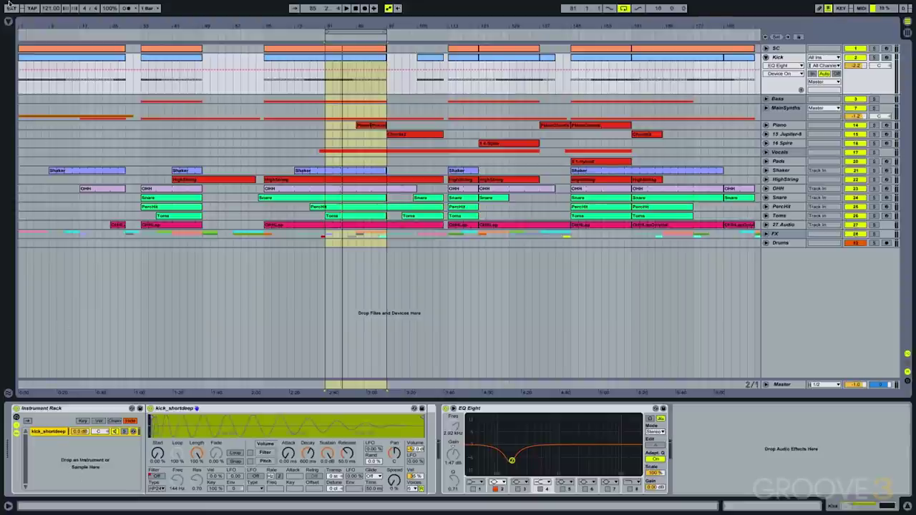
- Audition samples in the VEDH Closed Hihats folder and add VEDH Closed Hihat 036.wav to the rack as a second chain
key("super+alt+b")
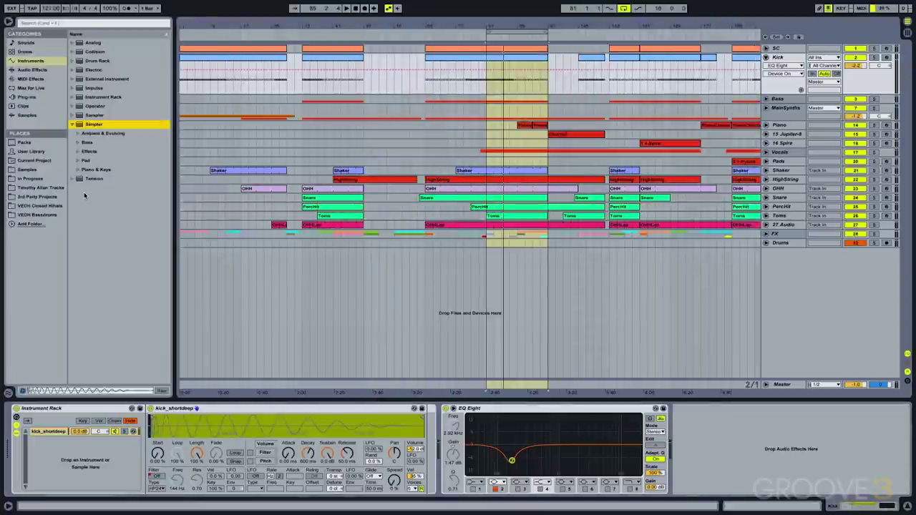
left_click(40, 206)
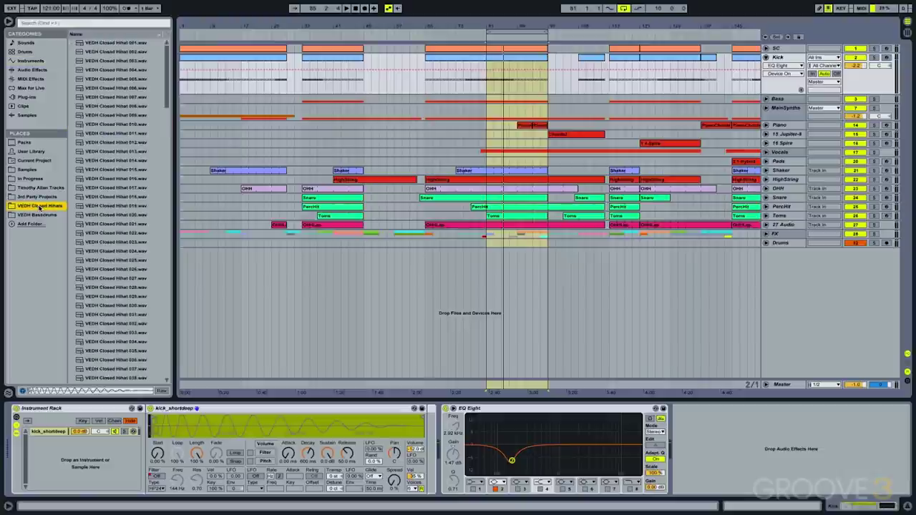
left_click(102, 252)
left_click(109, 288)
left_click(114, 362)
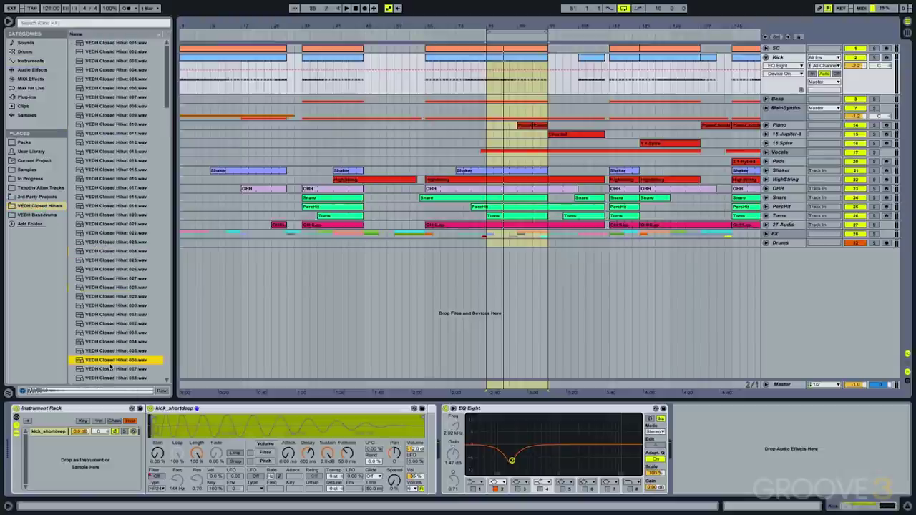
left_click_drag(125, 361, 82, 469)
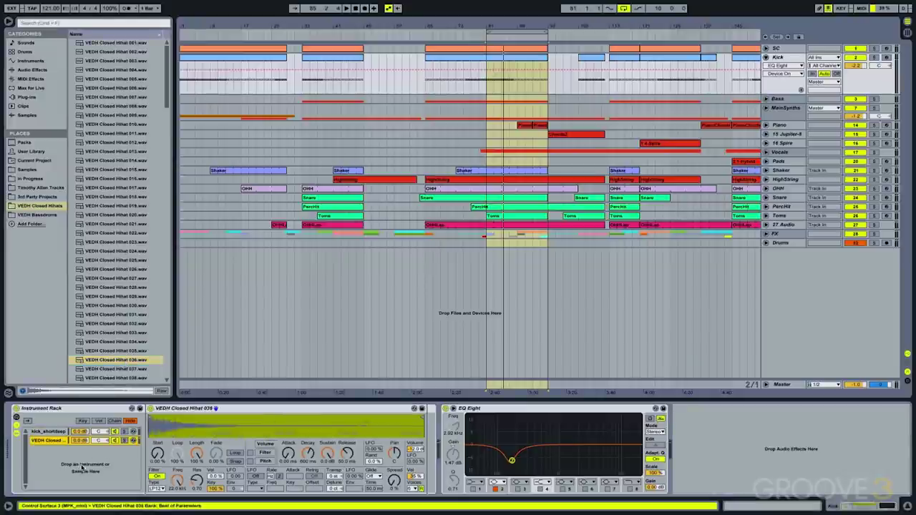
- Solo the Kick track and play the loop, comparing the kick with the hi-hat chain switched off and on
left_click(874, 58)
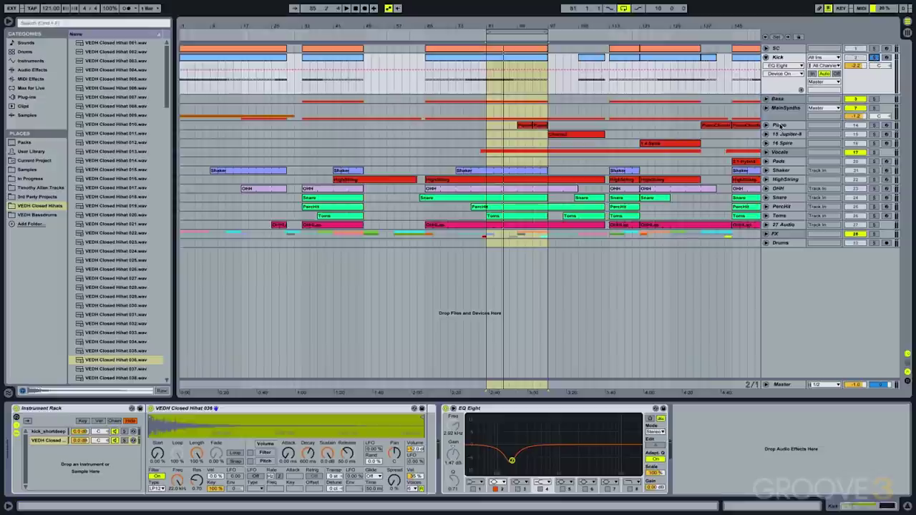
key("space")
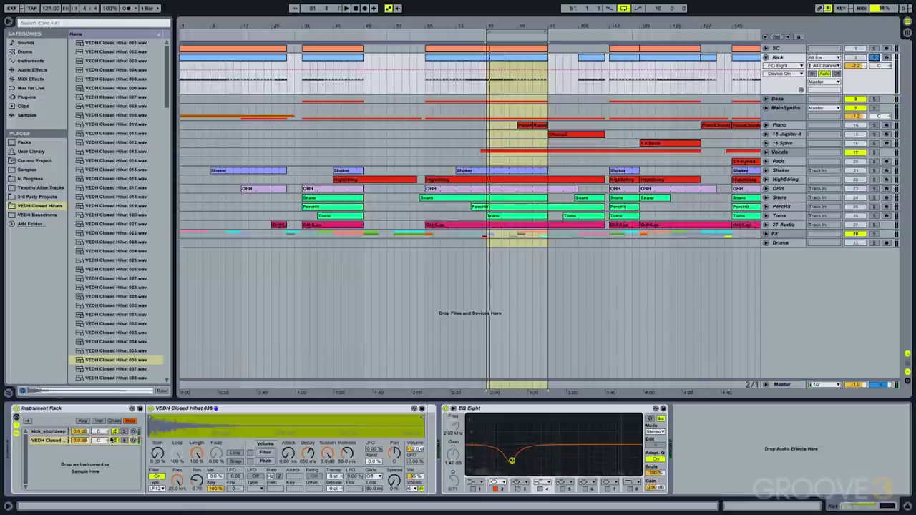
left_click(114, 441)
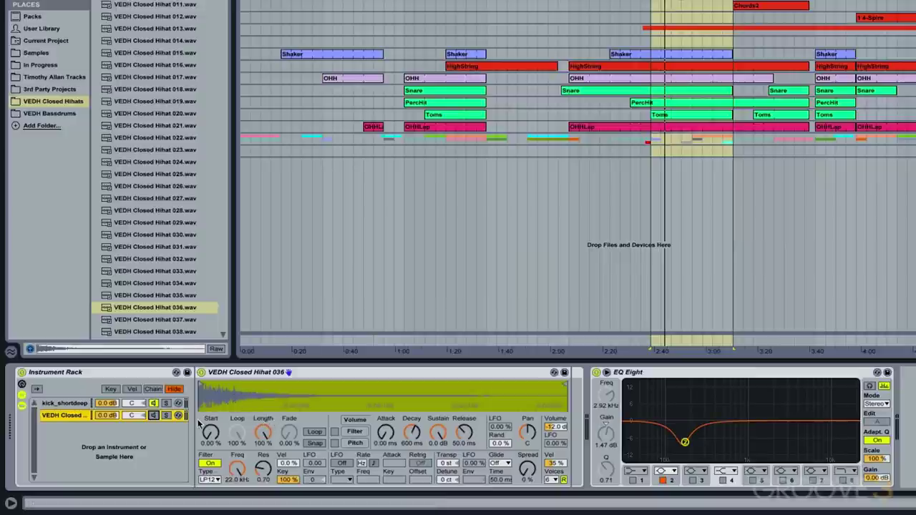
key("space")
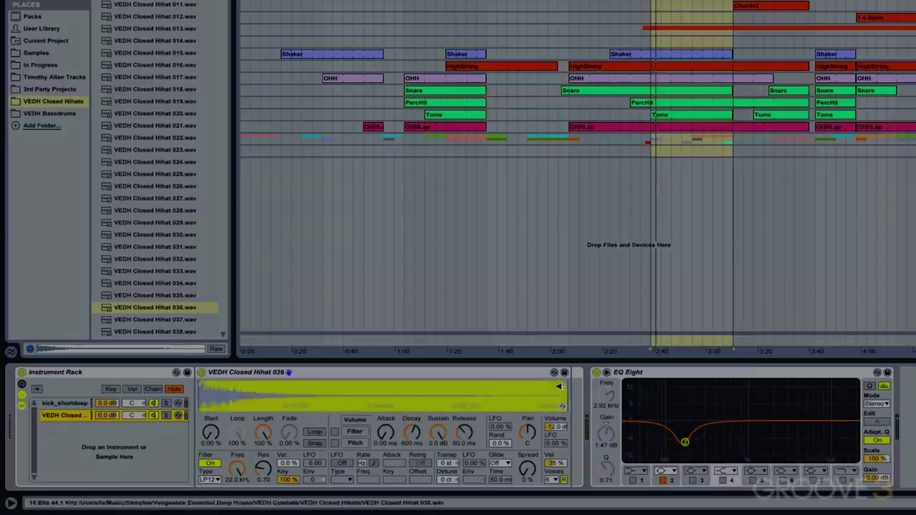
- Trim the hi-hat sample's end to about its first tenth, and hot-swap the sample for VEDH Closed Hihat 038.wav
mouse_move(567, 390)
left_mouse_down()
mouse_move(217, 390)
mouse_move(233, 387)
left_mouse_up()
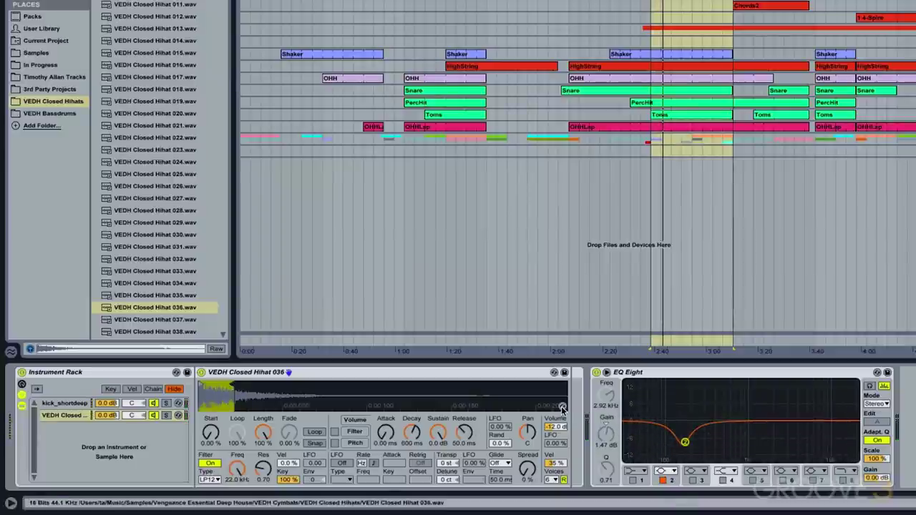
key("q")
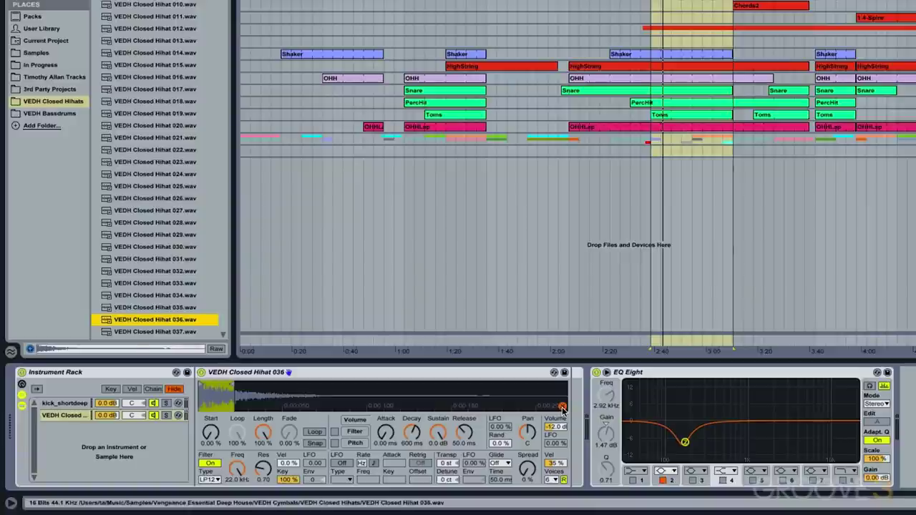
key("Down")
key("Down")
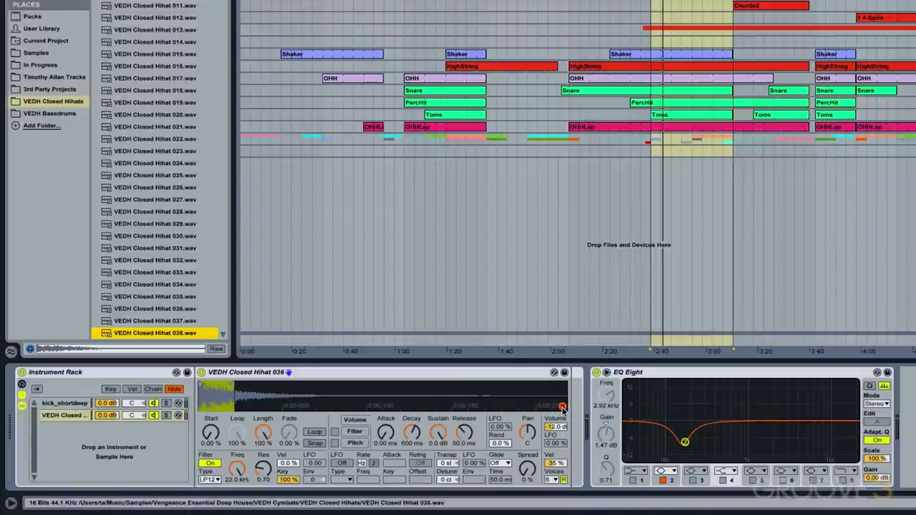
left_click(563, 408)
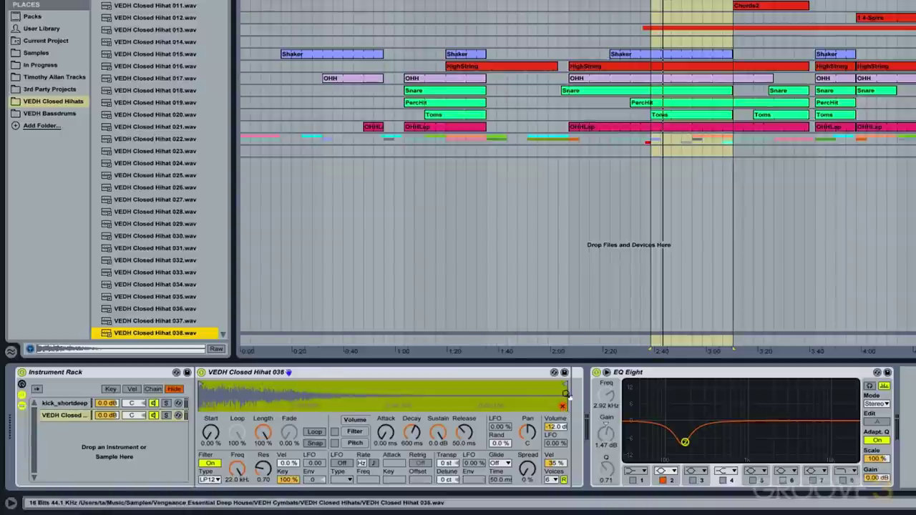
- Set the hi-hat Simpler's Length to 6.35 % and play the loop with the shortened sample
left_click(564, 385)
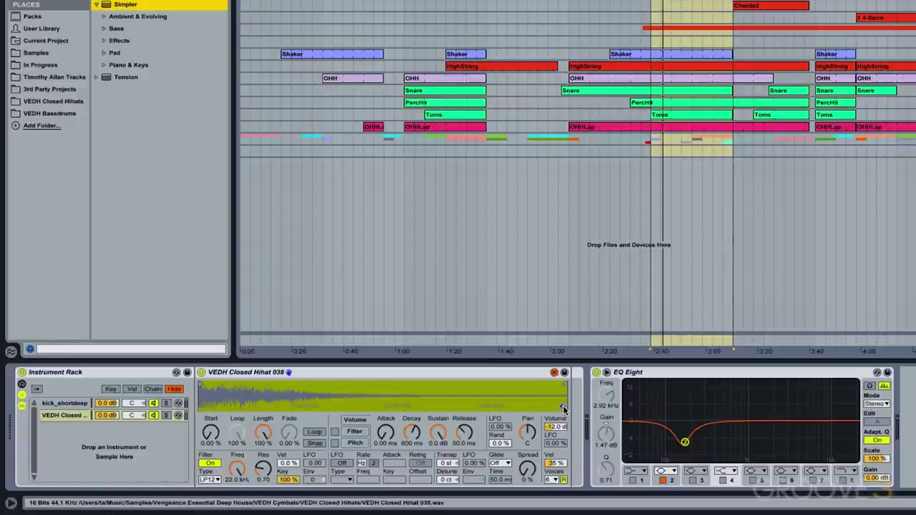
mouse_move(564, 384)
left_mouse_down()
mouse_move(232, 372)
mouse_move(565, 384)
left_mouse_up()
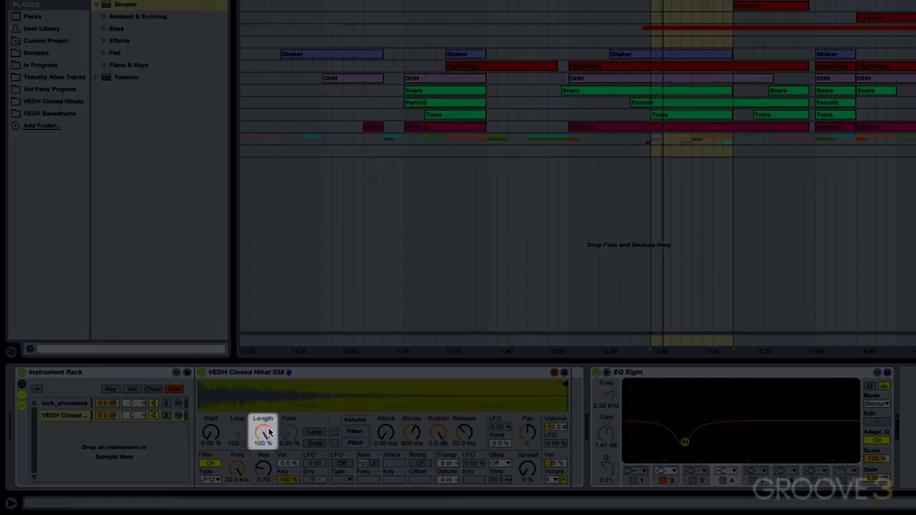
left_click_drag(268, 431, 268, 476)
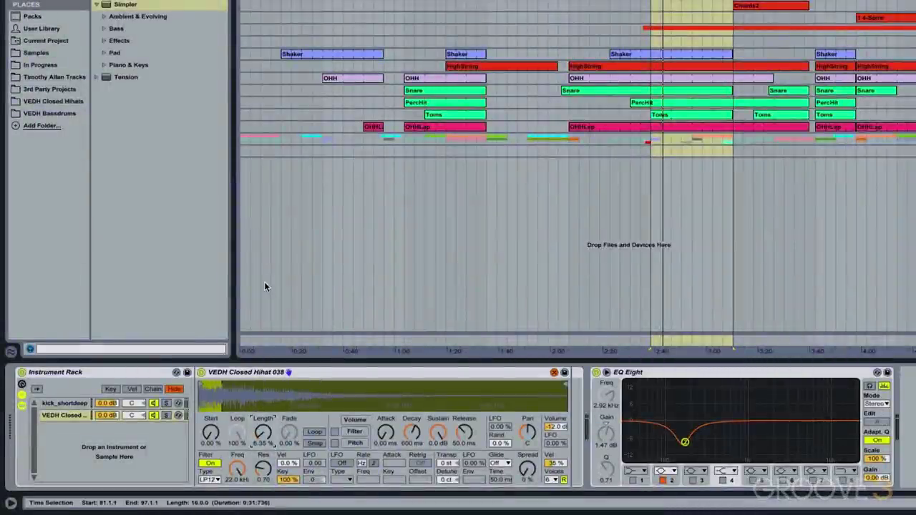
key("space")
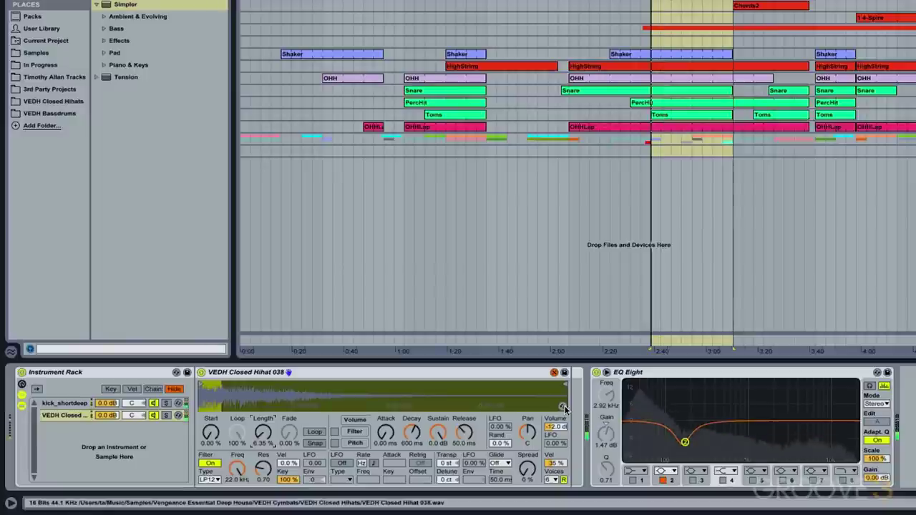
- Hot-swap the hi-hat sample backwards from VEDH Closed Hihat 038 to VEDH Closed Hihat 031 while the loop plays
left_click(563, 407)
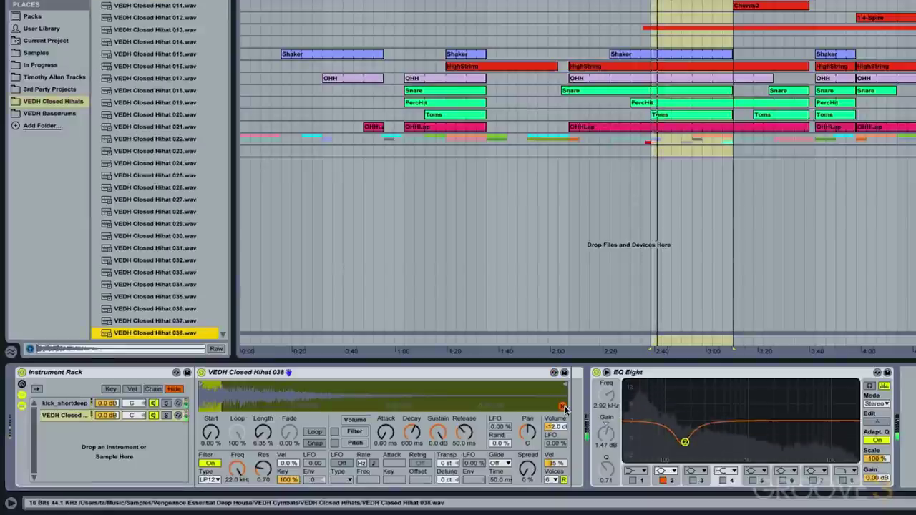
key("Up")
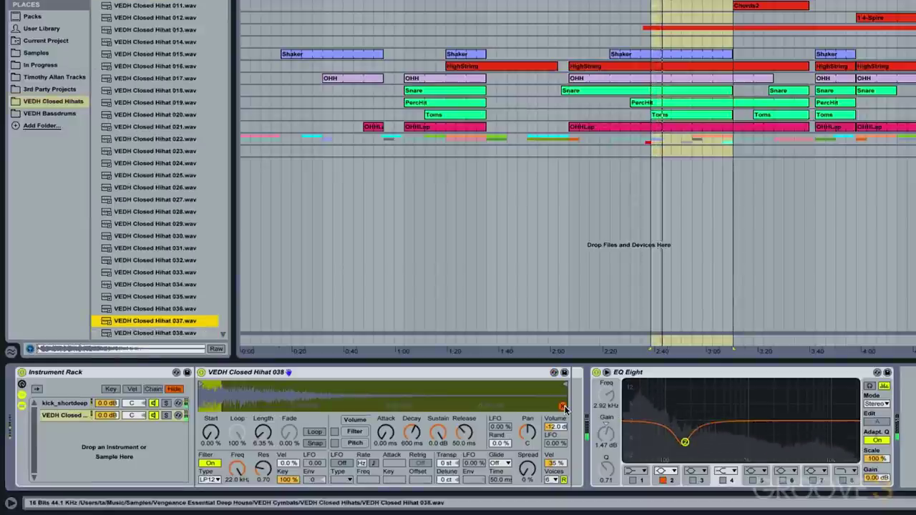
key("Up")
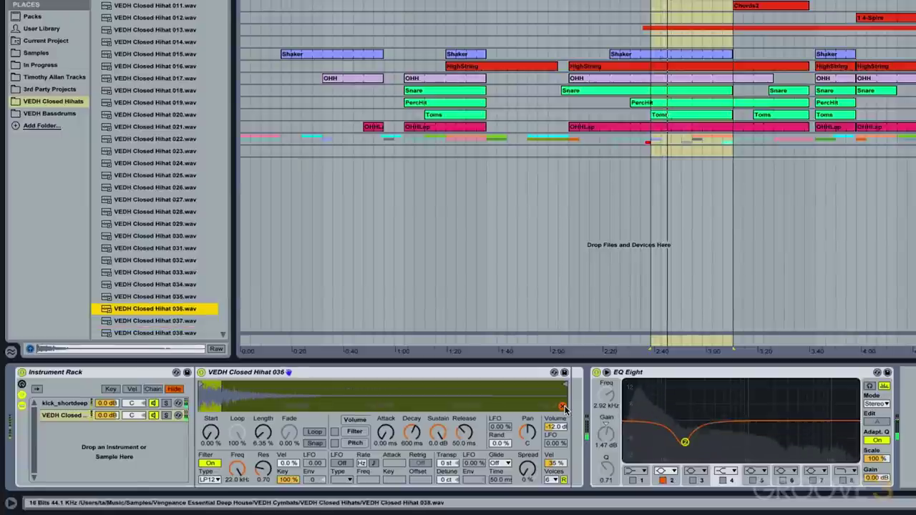
key("Up")
key("Up")
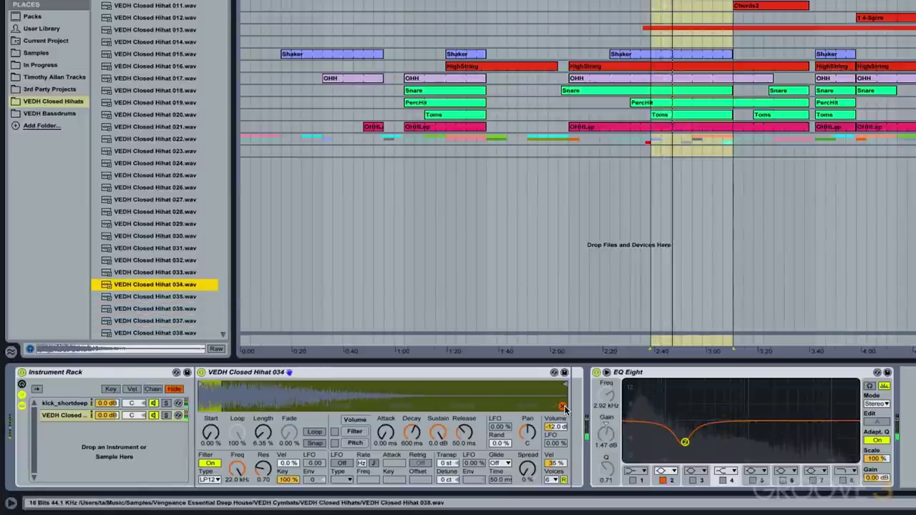
key("Up")
key("Up")
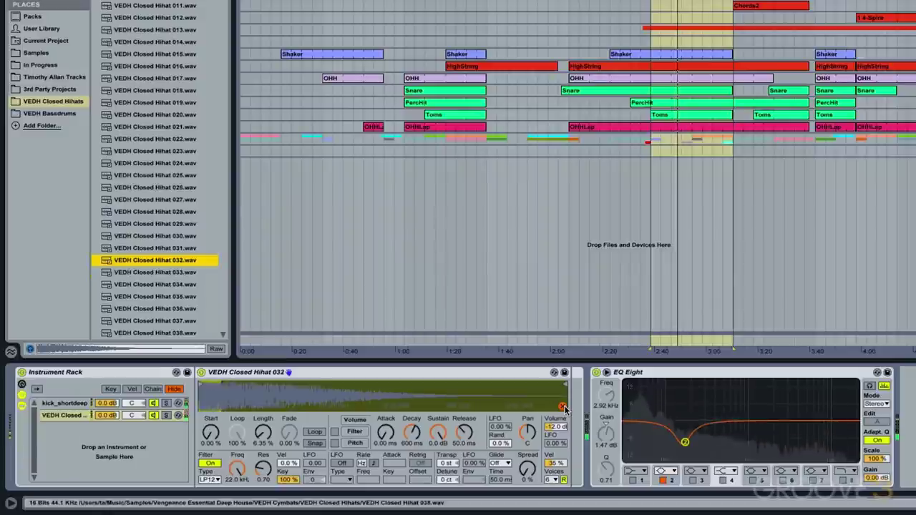
key("Up")
- Set the hi-hat Simpler's Length to 17.5 % and hot-swap the sample for VEDH Closed Hihat 030.wav
left_click_drag(263, 432, 263, 426)
left_click(554, 372)
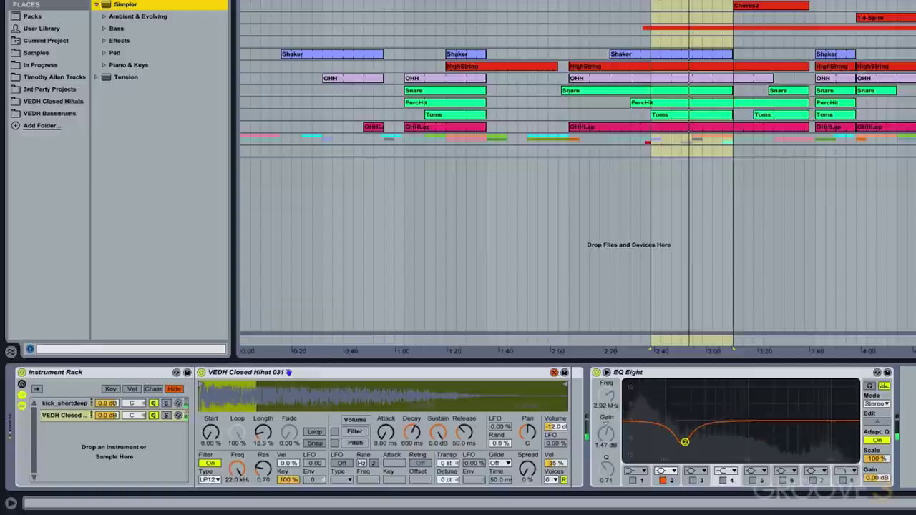
left_click(564, 408)
key("Up")
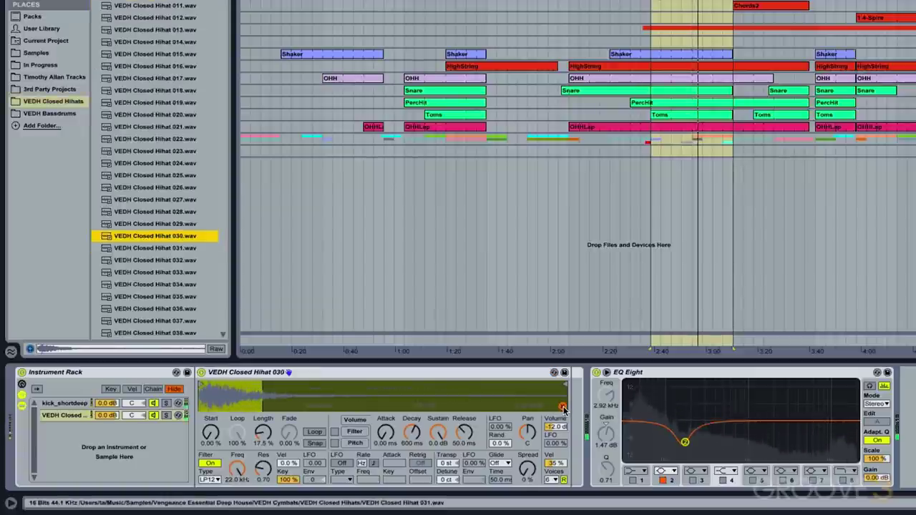
- Hot-swap the layered sample for VEDH Closed Hihat 028.wav and look at the start of the kick_shortdeep waveform for comparison
key("Up")
key("Up")
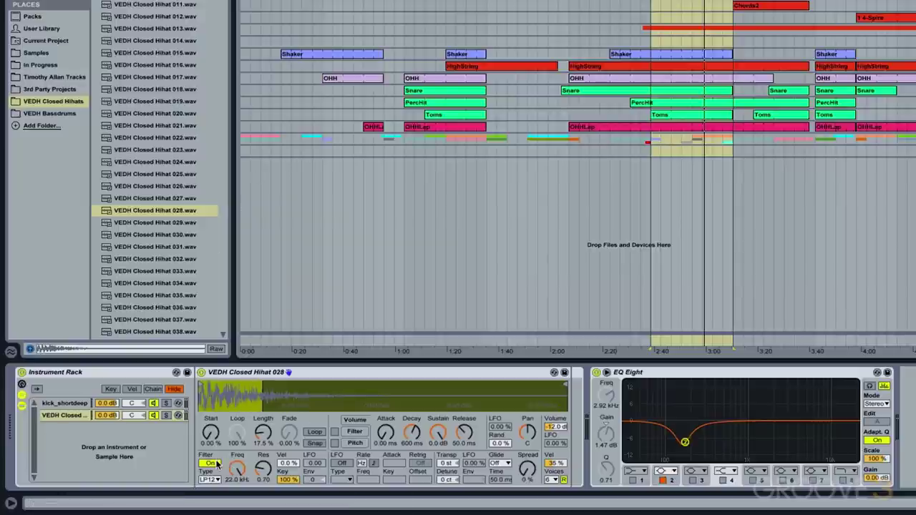
left_click(66, 403)
left_click_drag(210, 395, 191, 404)
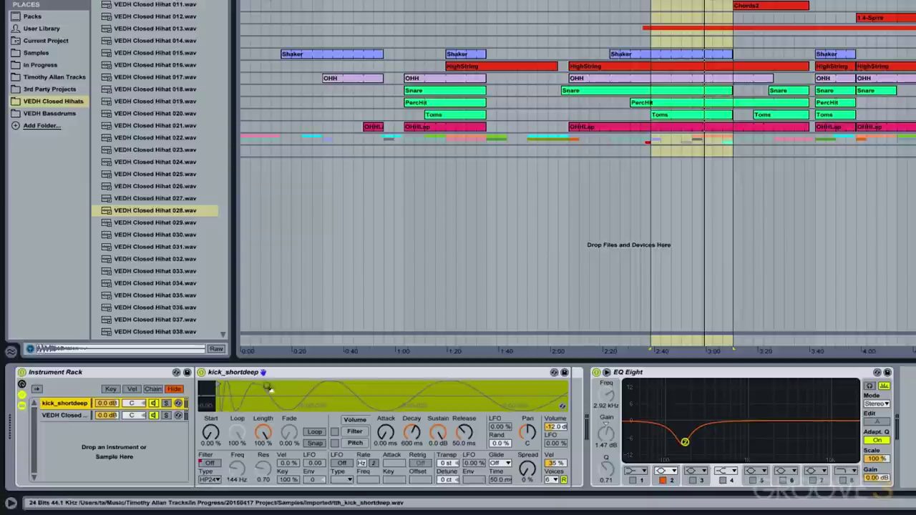
left_click(61, 416)
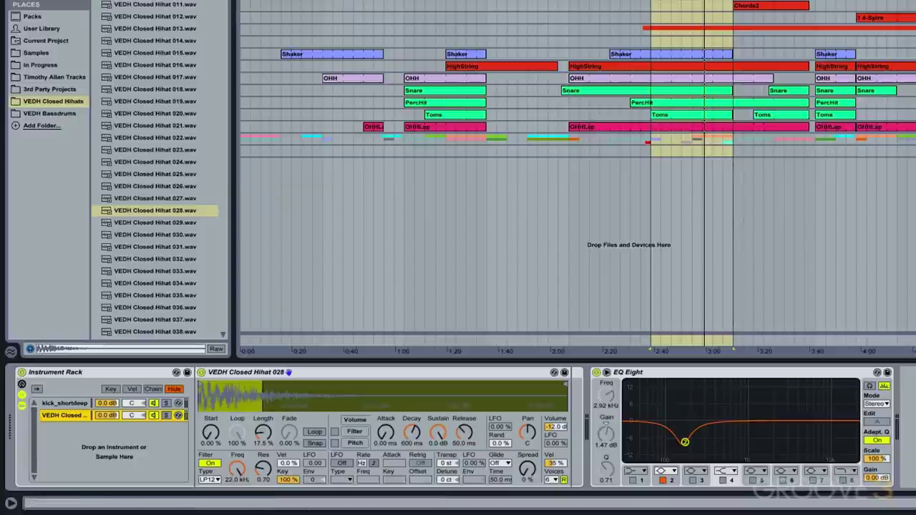
- Lower the hi-hat chain's volume to -3.0 dB and play the loop to hear the layered kick
left_click_drag(107, 415, 106, 430)
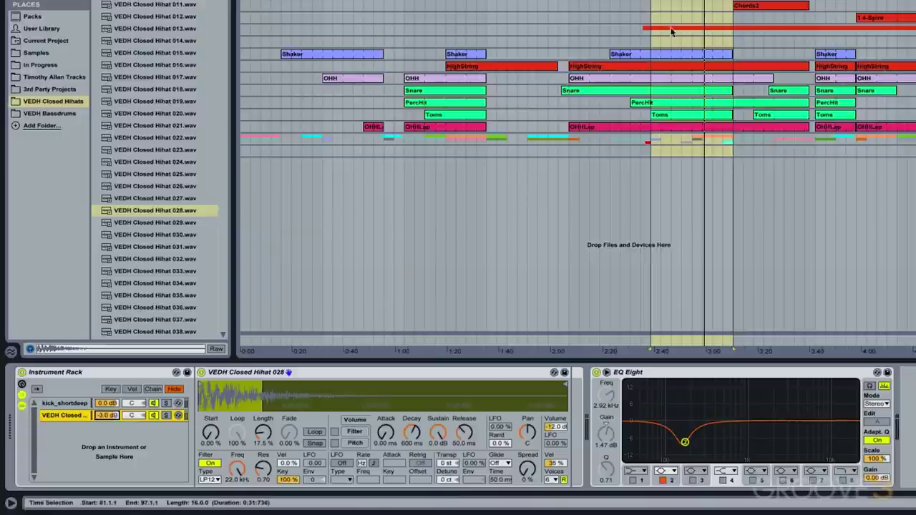
key("space")
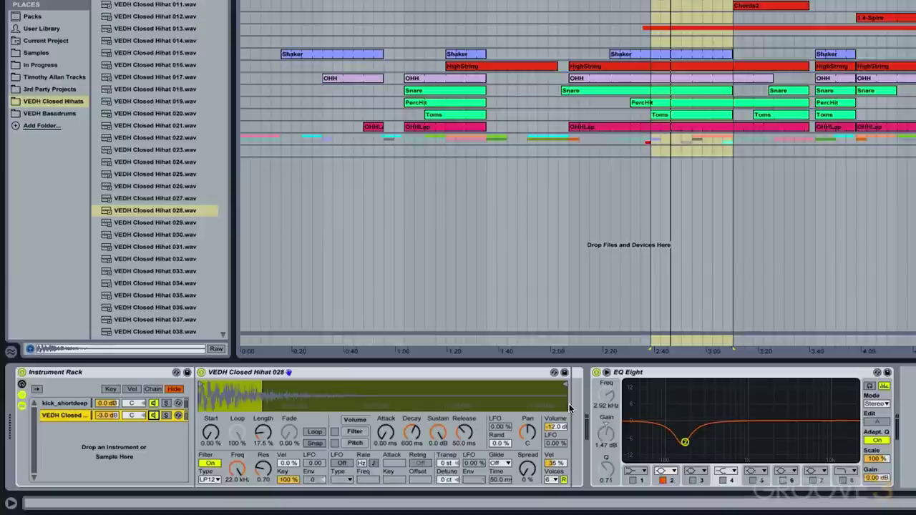
key("space")
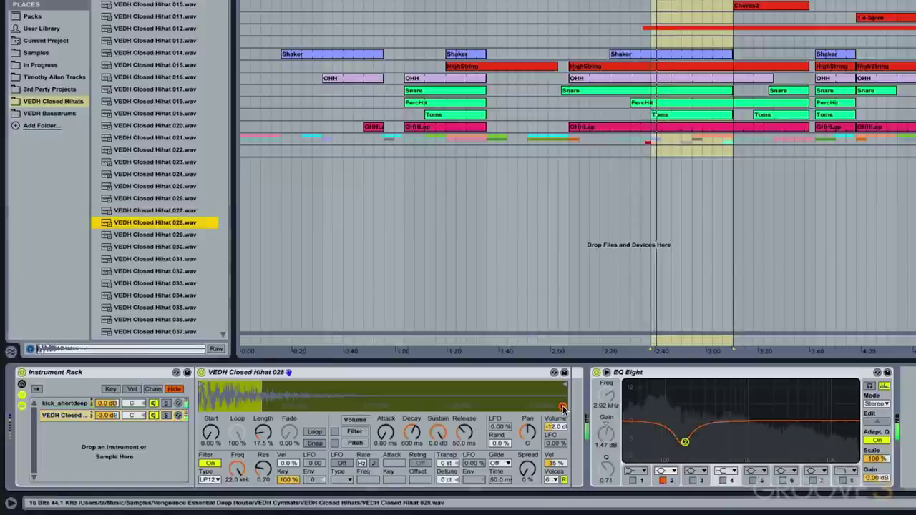
- Hot-swap the hi-hat sample backwards one by one from VEDH Closed Hihat 028 to 021 while the loop plays
key("Up")
key("Up")
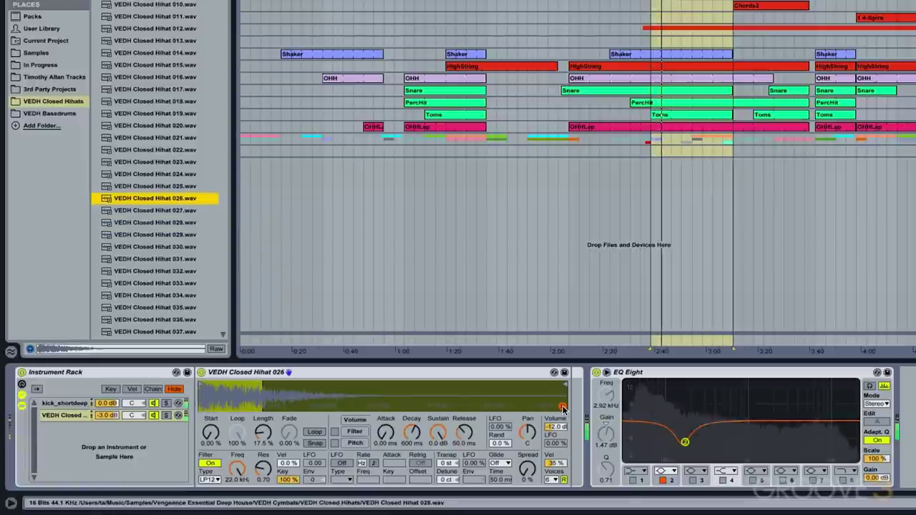
key("Up")
key("Up")
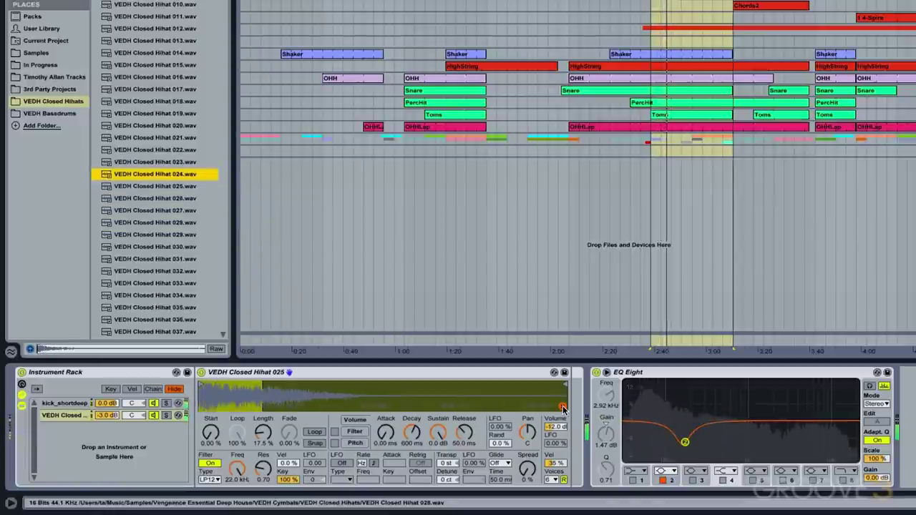
key("Up")
key("Up")
key("Up")
key("Up")
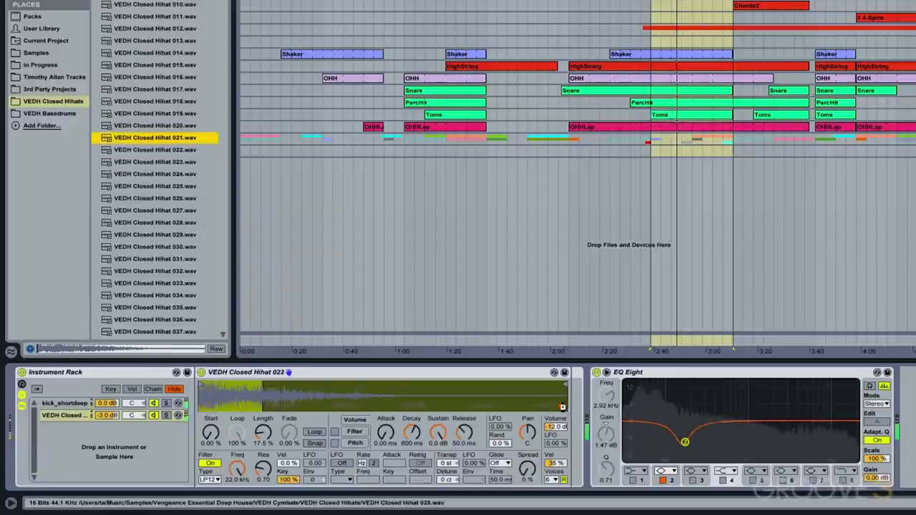
- Step the hot-swapped hi-hat sample forward again to VEDH Closed Hihat 028.wav while the loop plays
key("Down")
key("Down")
key("Down")
key("Down")
key("Down")
key("Down")
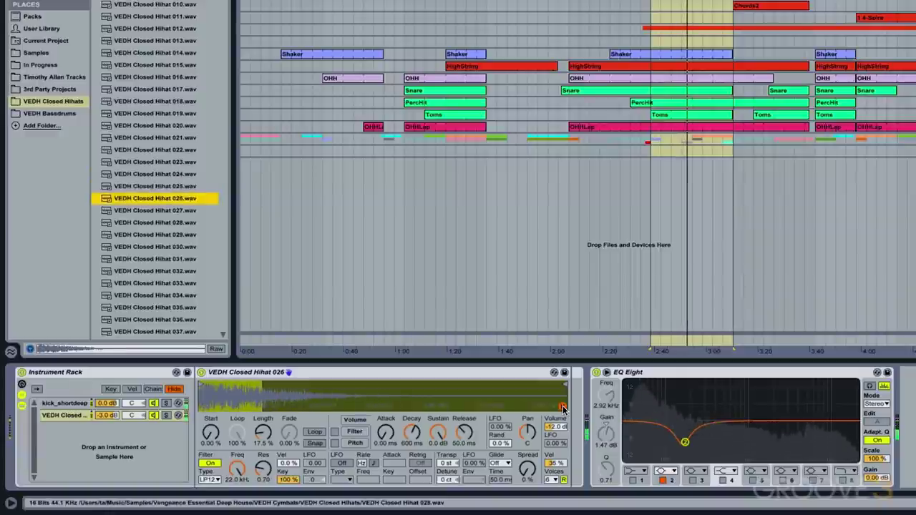
key("Down")
key("Down")
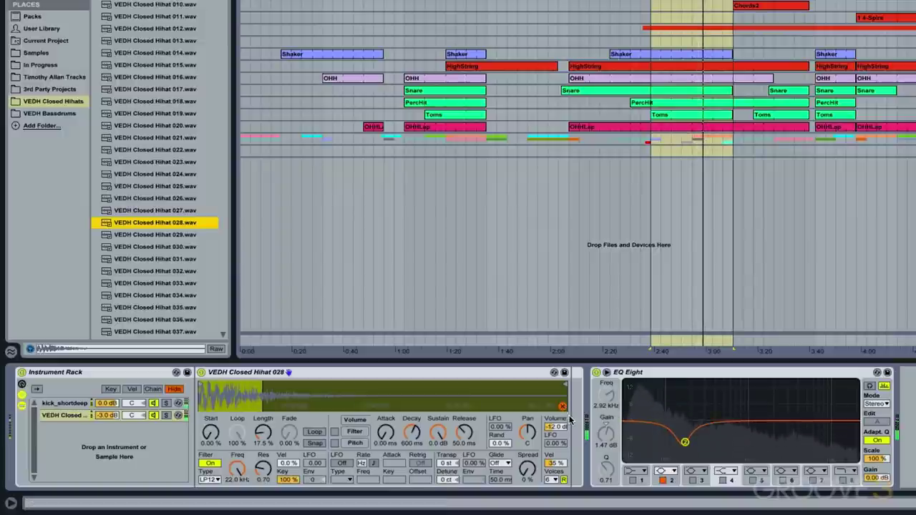
key("Down")
key("Down")
key("Down")
key("Down")
key("Down")
key("Down")
key("Down")
key("Down")
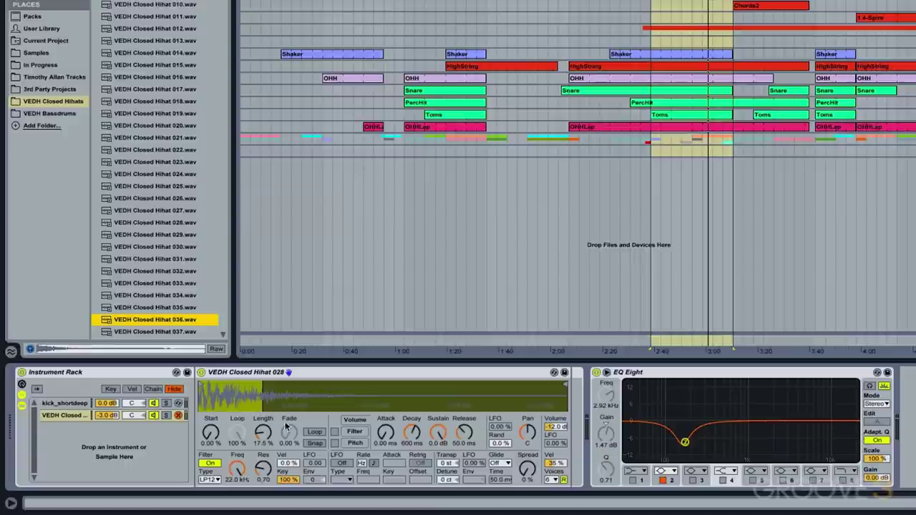
left_click(178, 417)
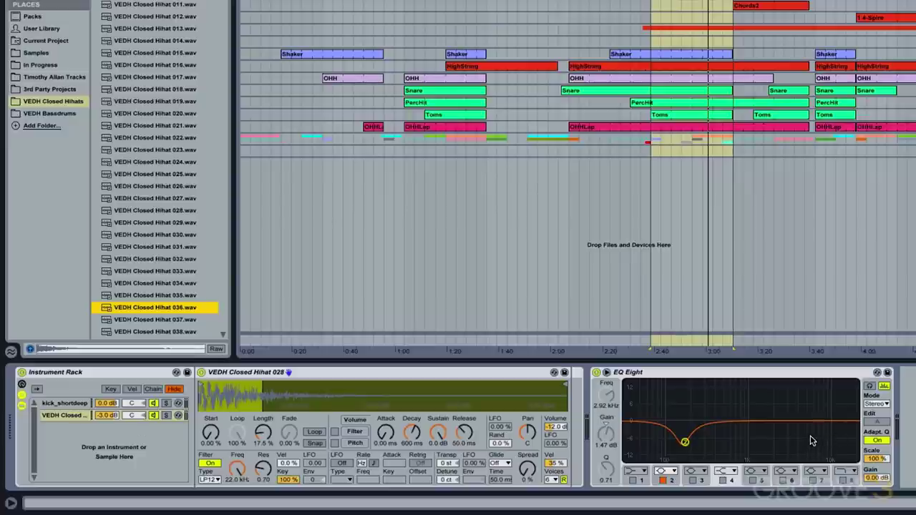
- Solo the hi-hat chain and set its Simpler filter to HP24 with the frequency at 902 Hz
left_click(167, 415)
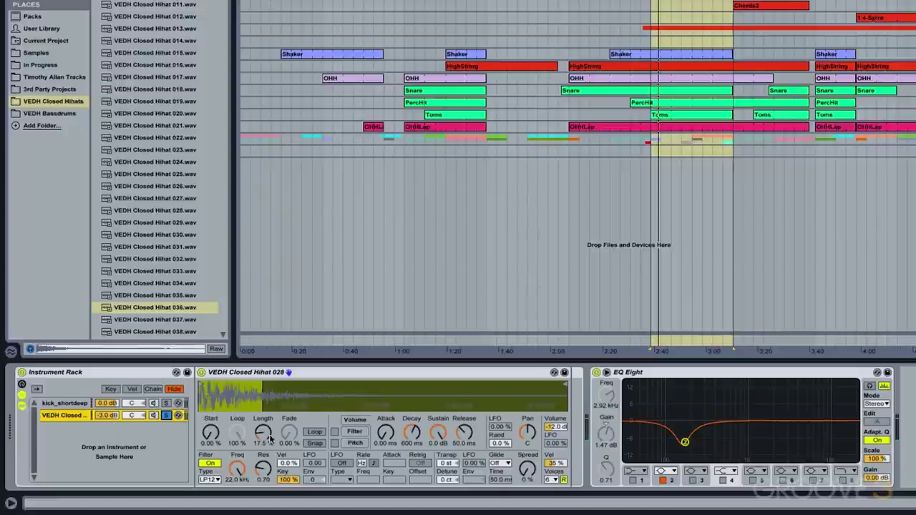
left_click(209, 479)
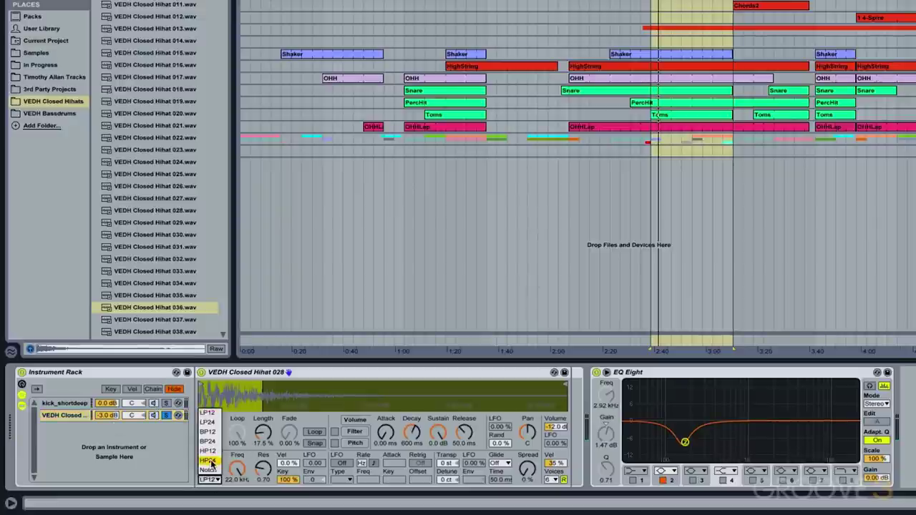
left_click(206, 461)
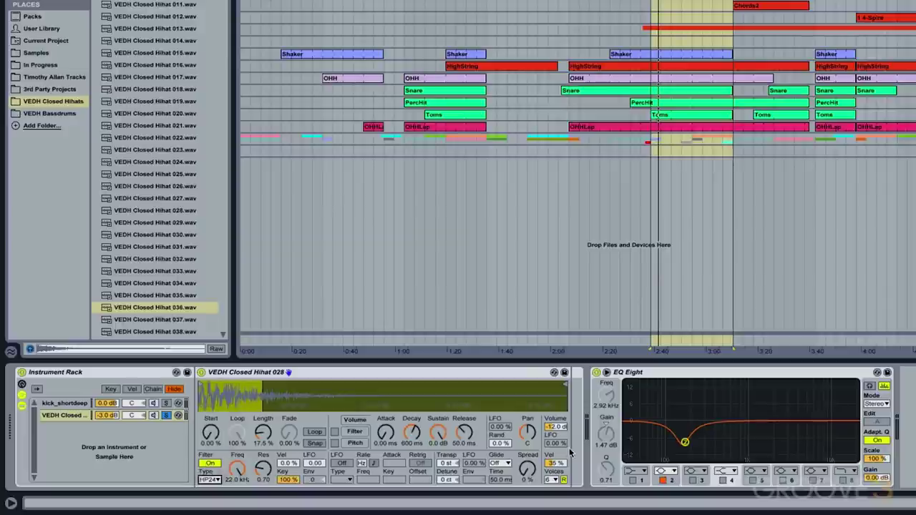
left_click_drag(236, 478, 237, 497)
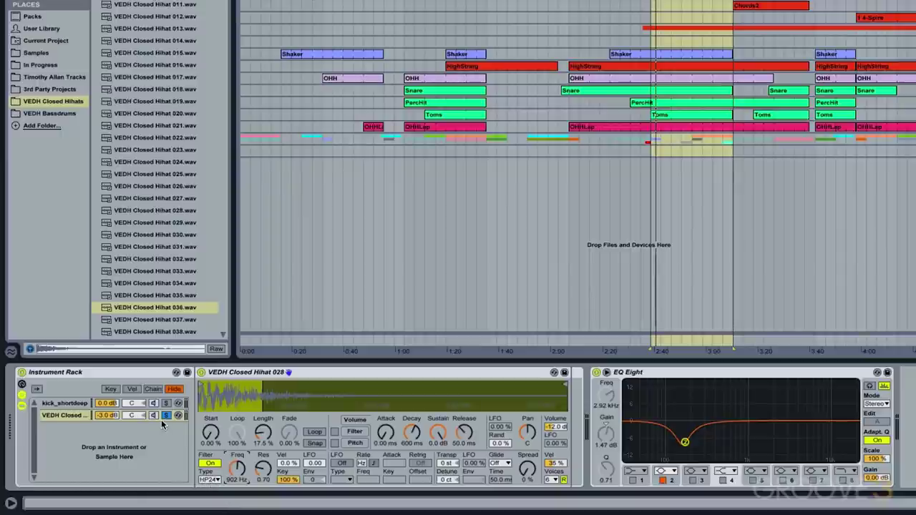
- Unsolo the hi-hat chain and lower its volume to -10.0 dB while checking the blend with the kick
left_click_drag(115, 417, 114, 410)
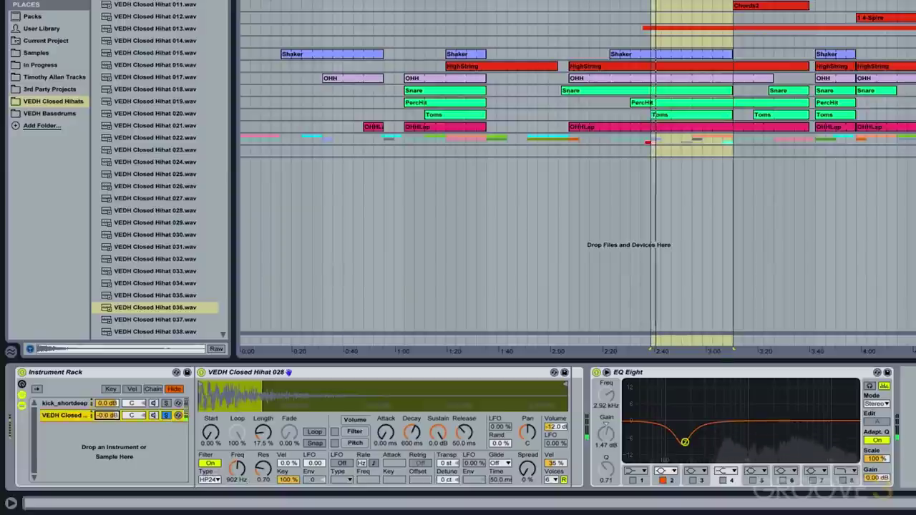
mouse_move(106, 415)
left_mouse_down()
mouse_move(106, 428)
mouse_move(113, 416)
left_mouse_up()
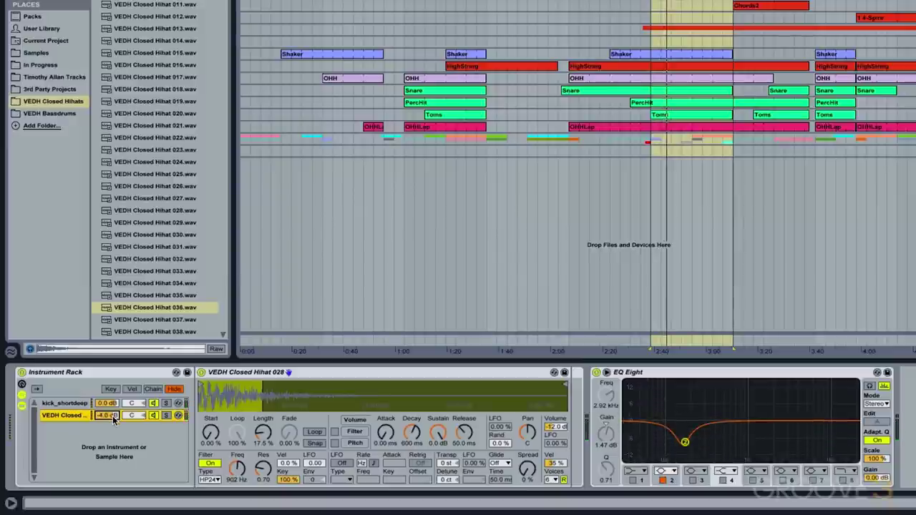
scroll(112, 416, "down", 2)
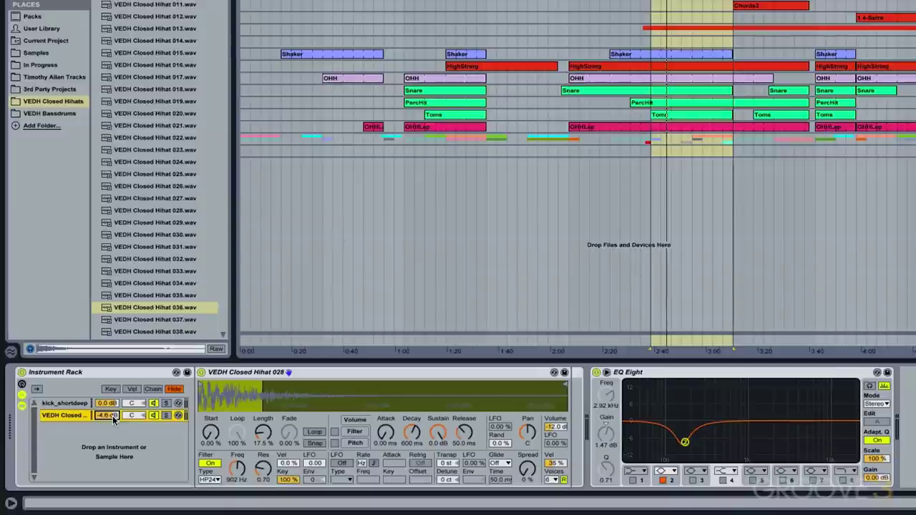
left_click_drag(112, 416, 123, 433)
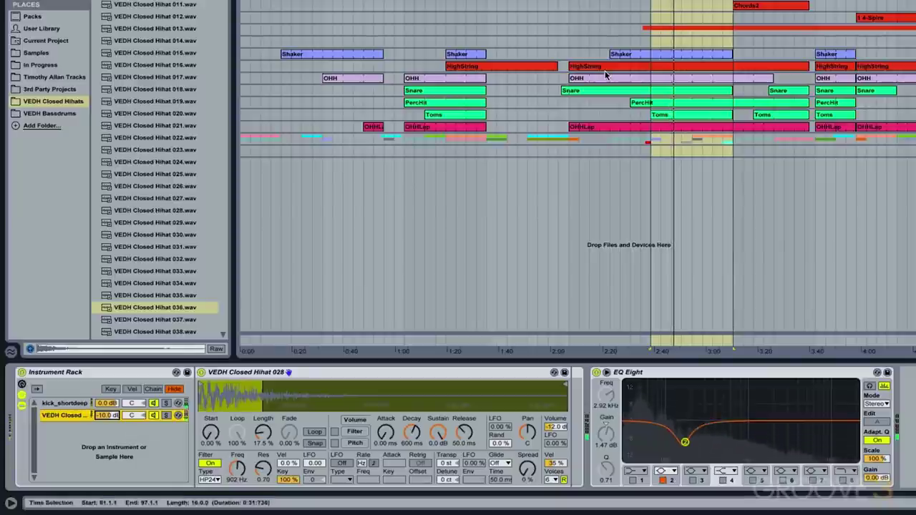
key("space")
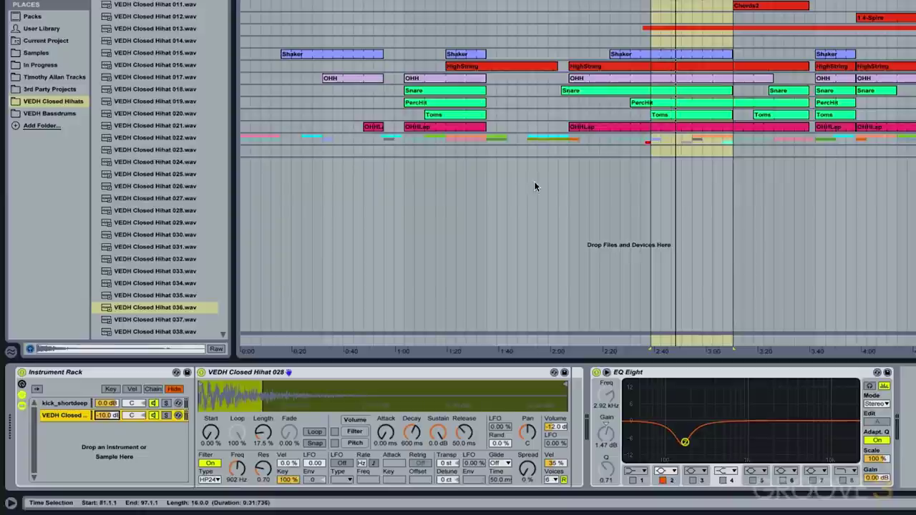
- Examine the full kick_shortdeep waveform, and temporarily raise EQ Eight's band 2 before restoring its cut
left_click(62, 405)
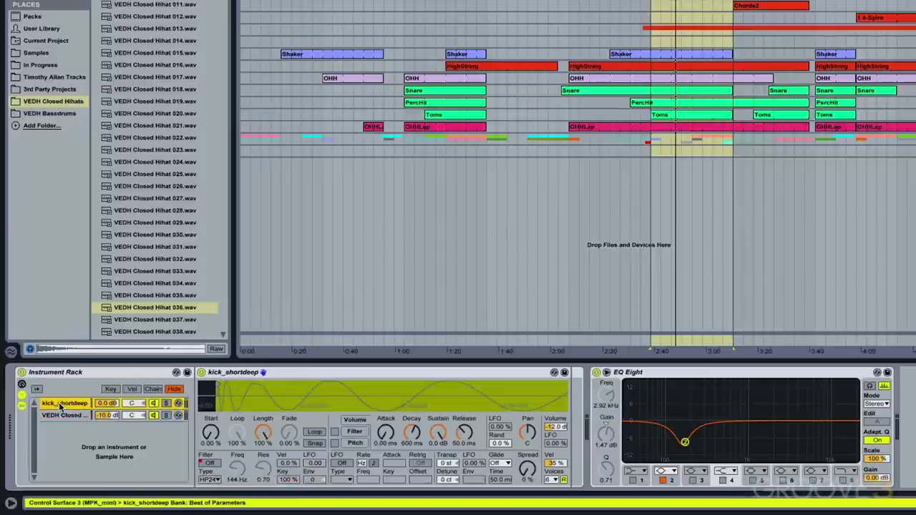
left_click_drag(239, 385, 207, 392)
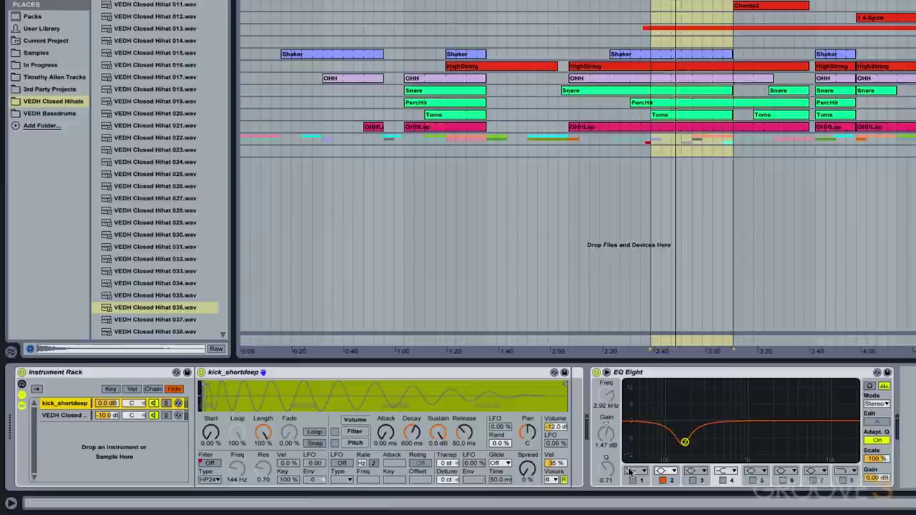
left_click_drag(685, 442, 687, 384)
left_click_drag(687, 384, 685, 443)
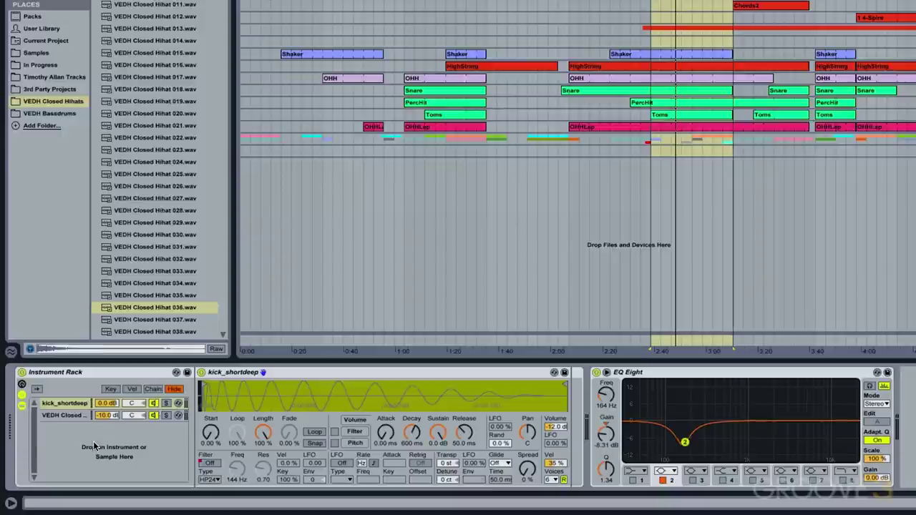
- Compare the playing loop with the hi-hat chain off and on, and lower the chain's volume to -12.7 dB
key("space")
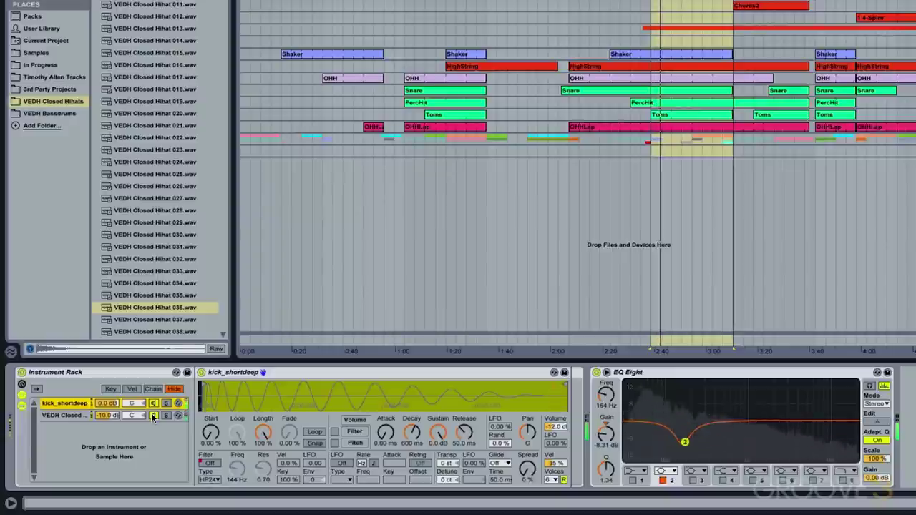
left_click(153, 418)
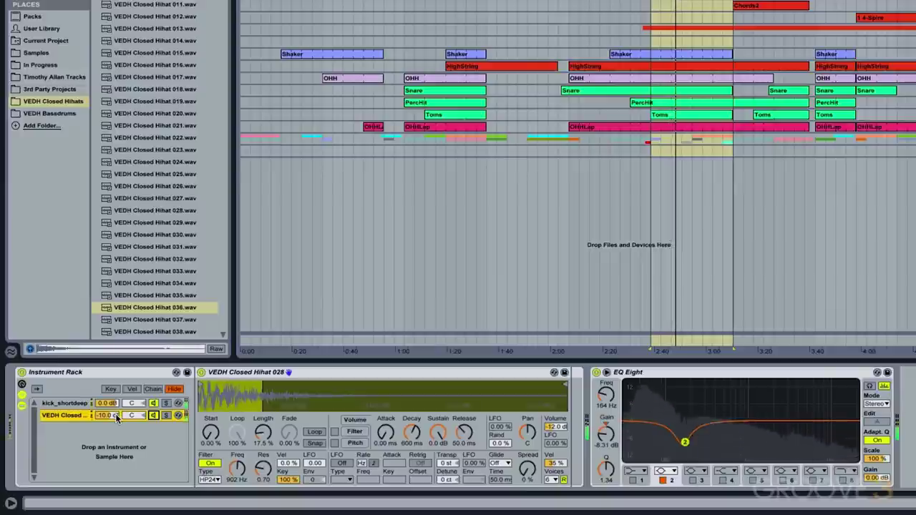
left_click_drag(117, 419, 117, 438)
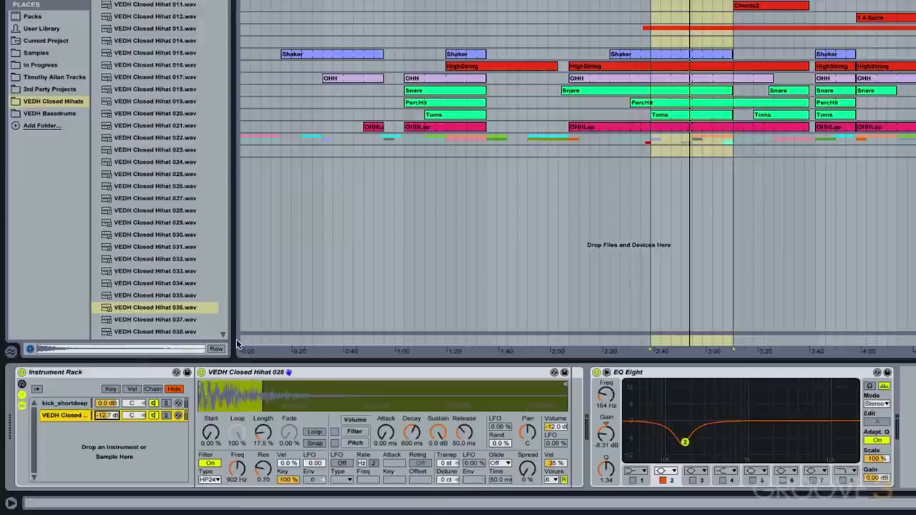
- Replace the hi-hat sample with VEDH Bassdrum 026.wav from the VEDH Bassdrums folder and shorten its Length to 1.59 %
left_click(58, 113)
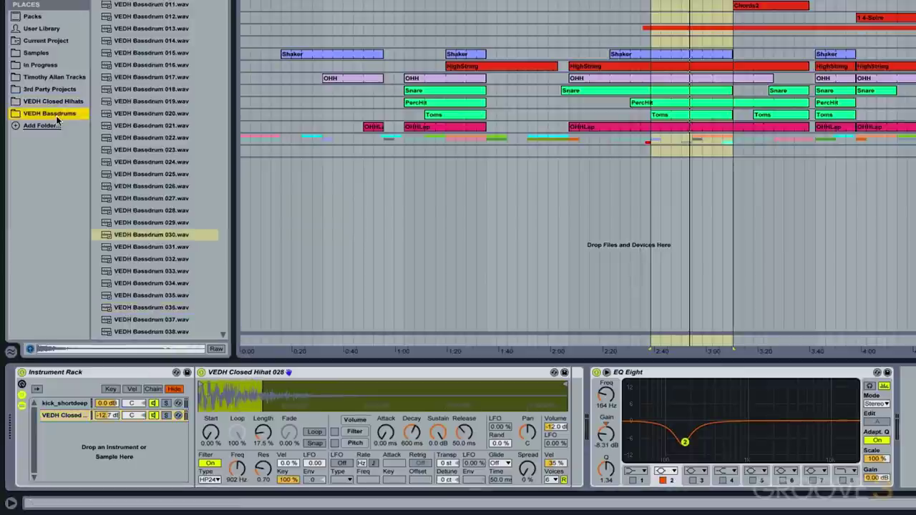
left_click(127, 186)
left_click_drag(243, 377, 217, 392)
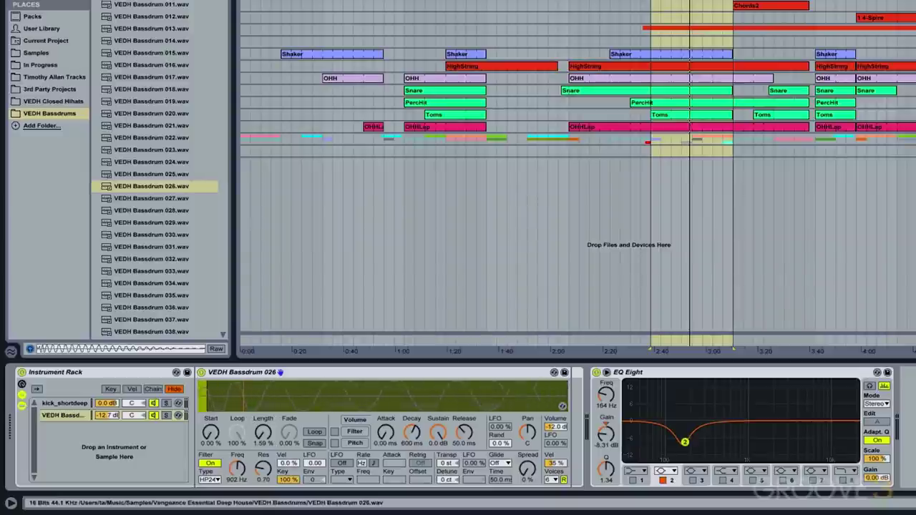
- Replace the layered sample with VEDH Bassdrum 032.wav and set its Simpler Length to 4.76 %
left_click(146, 261)
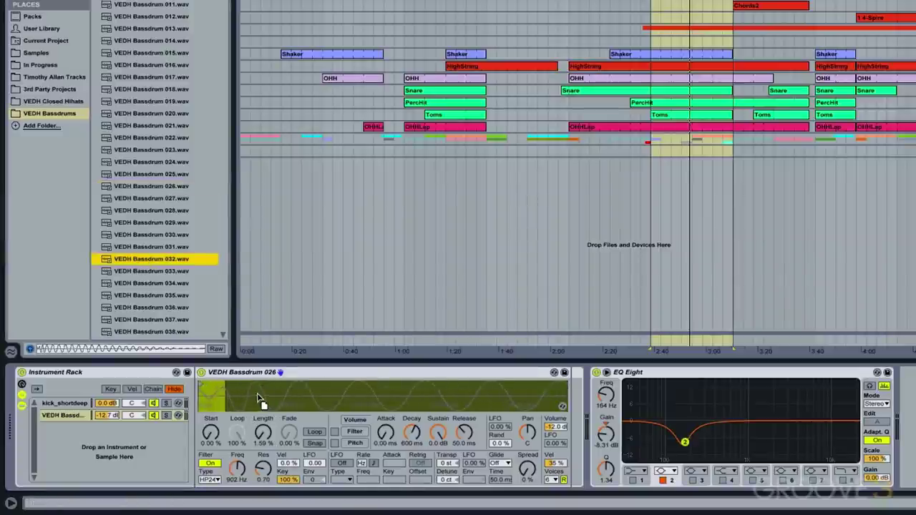
left_click_drag(259, 399, 259, 396)
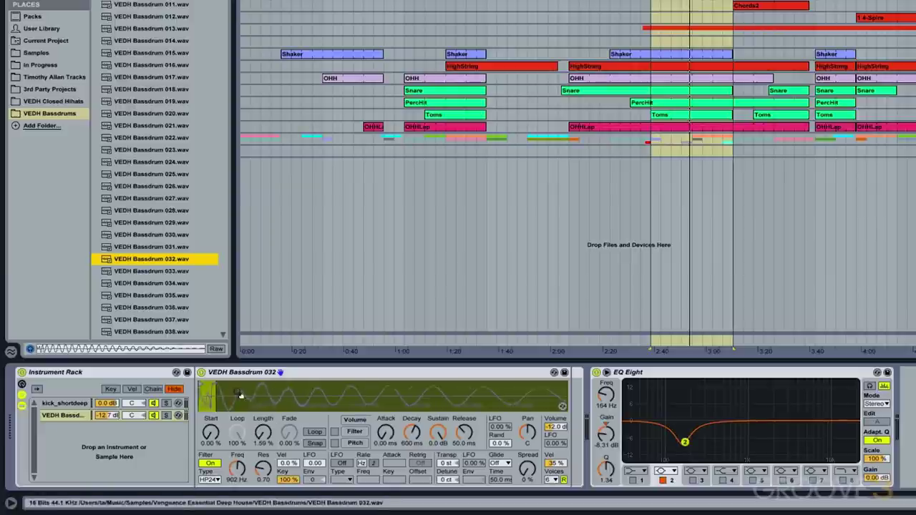
left_click_drag(251, 403, 250, 397)
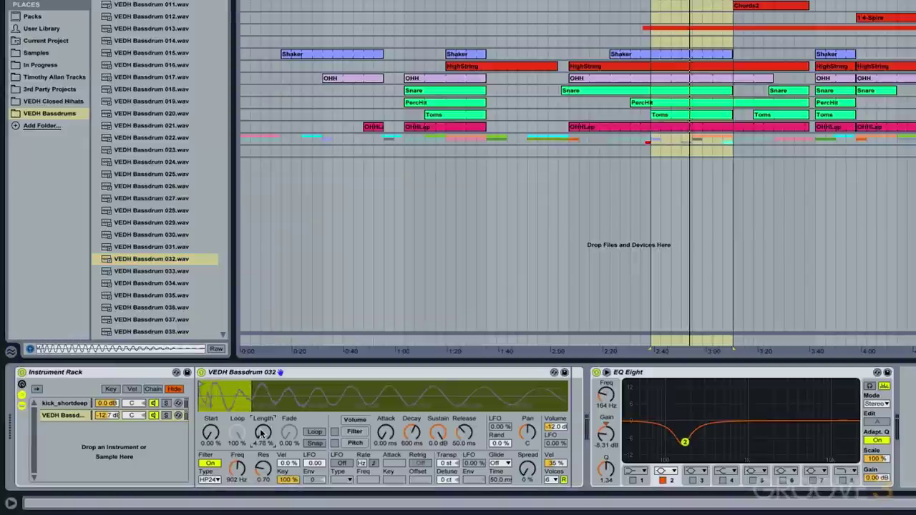
- Mute the kick_shortdeep chain and play the loop to hear the layered bass drum attack alone
left_click(158, 404)
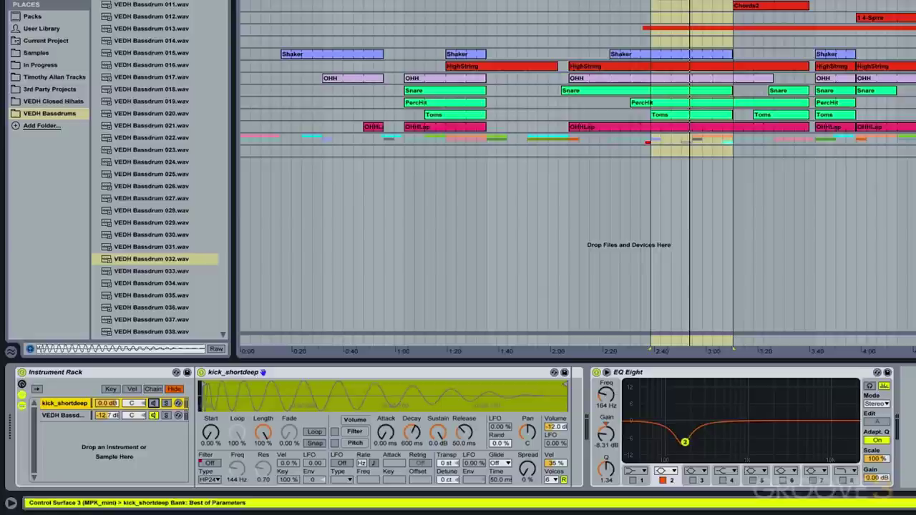
key("space")
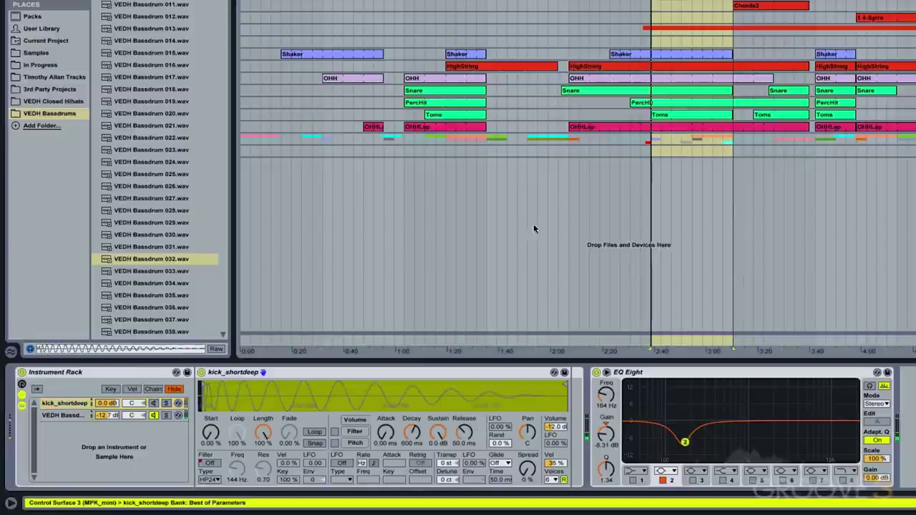
- Increase the Length of the VEDH Bassdrum 032 sample to 10.3 %
left_click(86, 415)
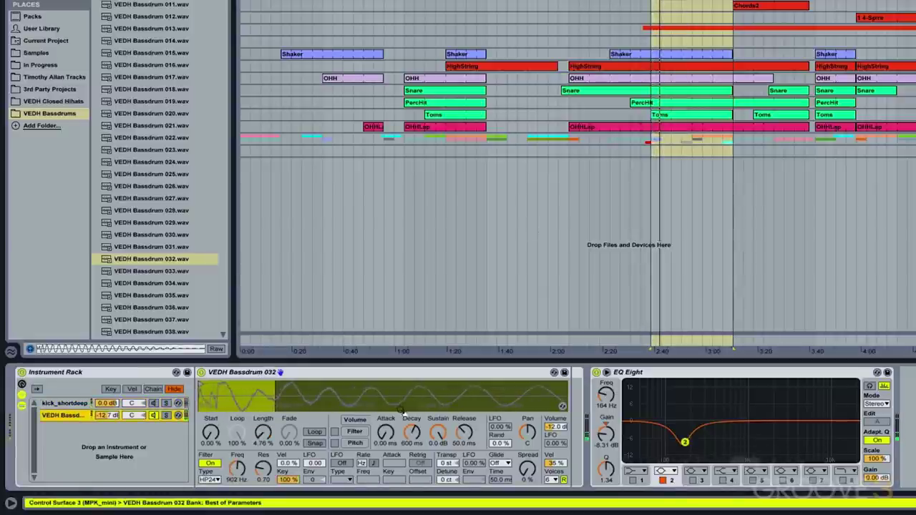
mouse_move(263, 432)
left_mouse_down()
mouse_move(274, 418)
mouse_move(264, 423)
mouse_move(269, 437)
left_mouse_up()
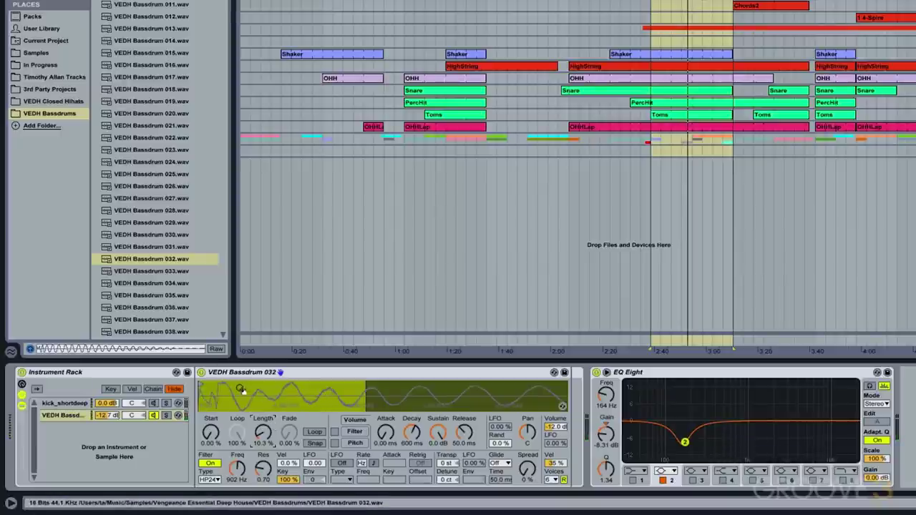
- Trim the start of the kick_shortdeep sample to cut off its initial attack, inspect the layered bass drum's waveform, and unmute the kick_shortdeep chain
left_click(68, 405)
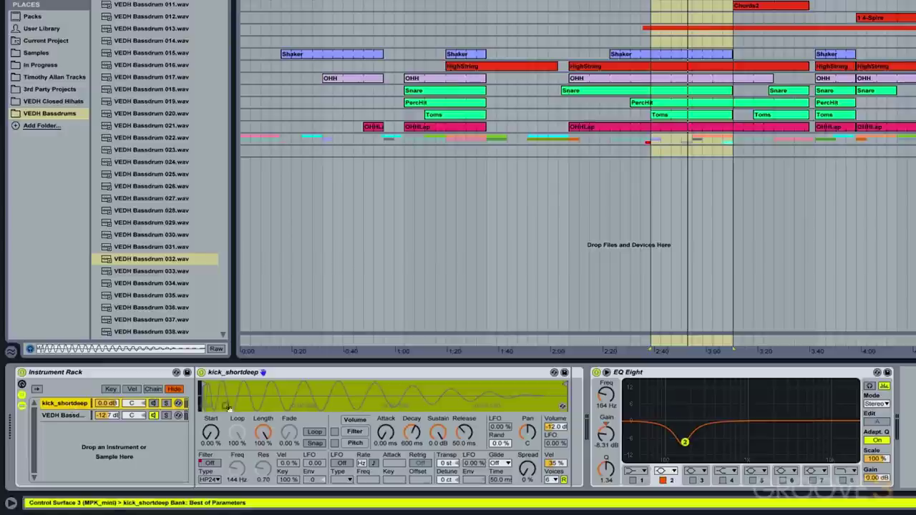
left_click_drag(205, 393, 260, 394)
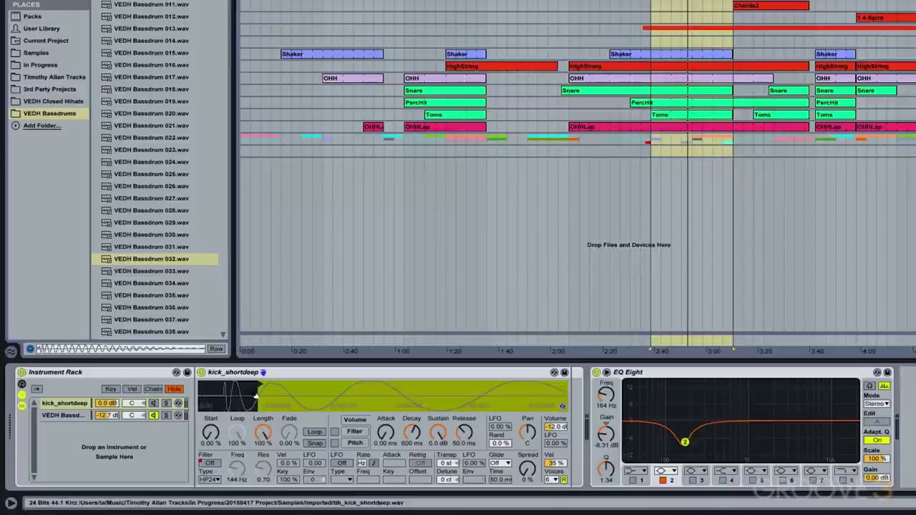
left_click(68, 416)
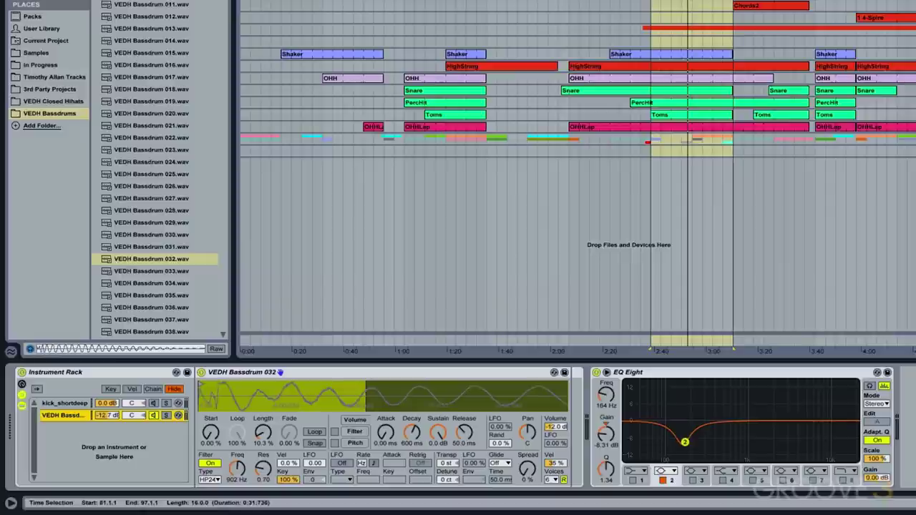
scroll(563, 405, "up", 3)
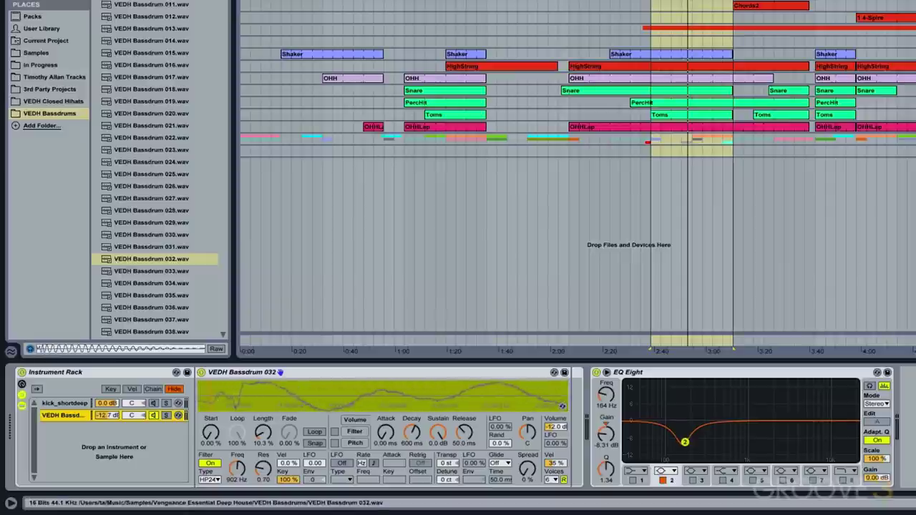
scroll(245, 396, "down", 5)
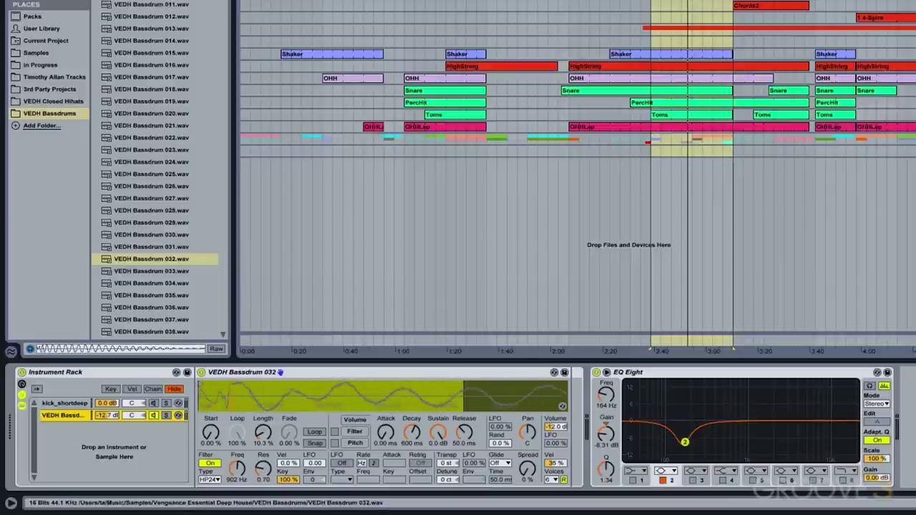
left_click(152, 404)
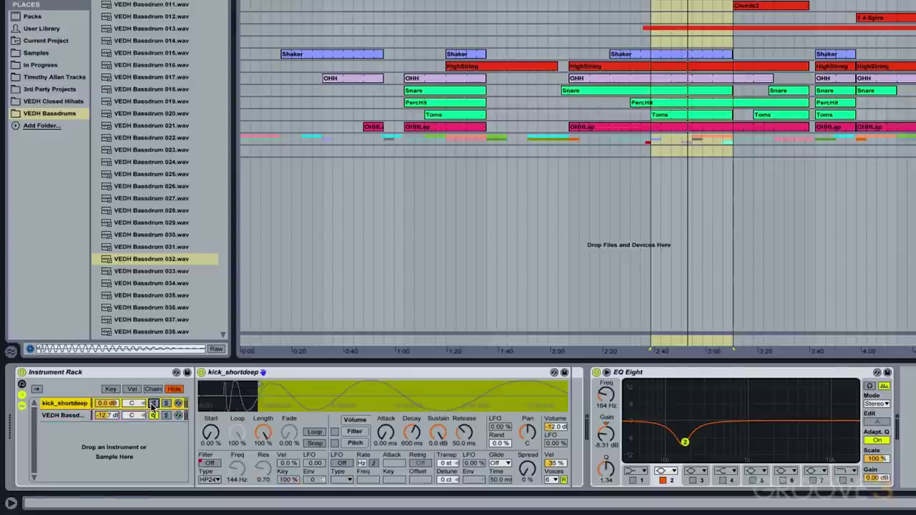
left_click_drag(262, 384, 230, 387)
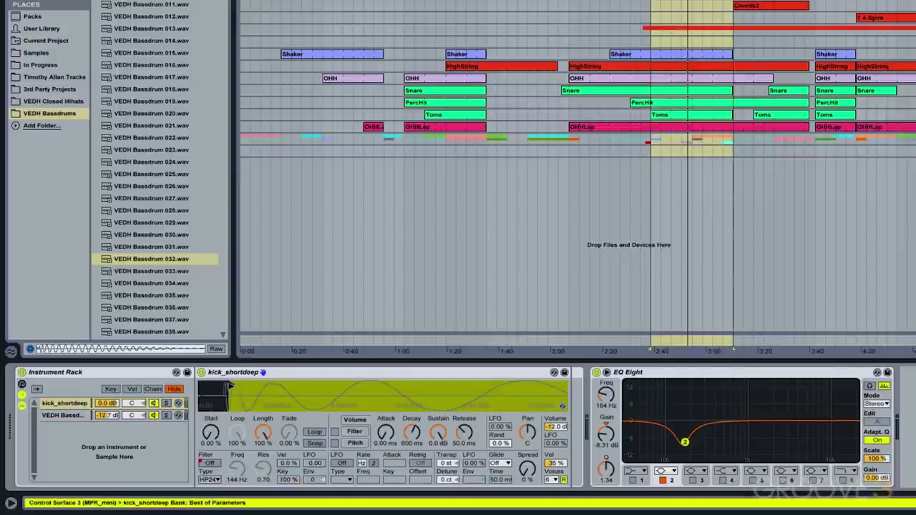
- Turn off the filter on VEDH Bassdrum 032 and raise its chain volume to -3.7 dB
left_click(65, 415)
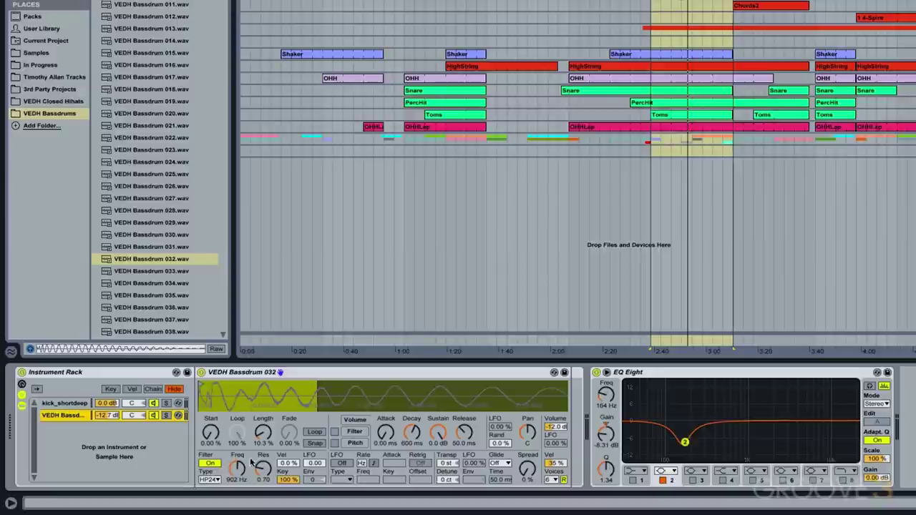
left_click(209, 464)
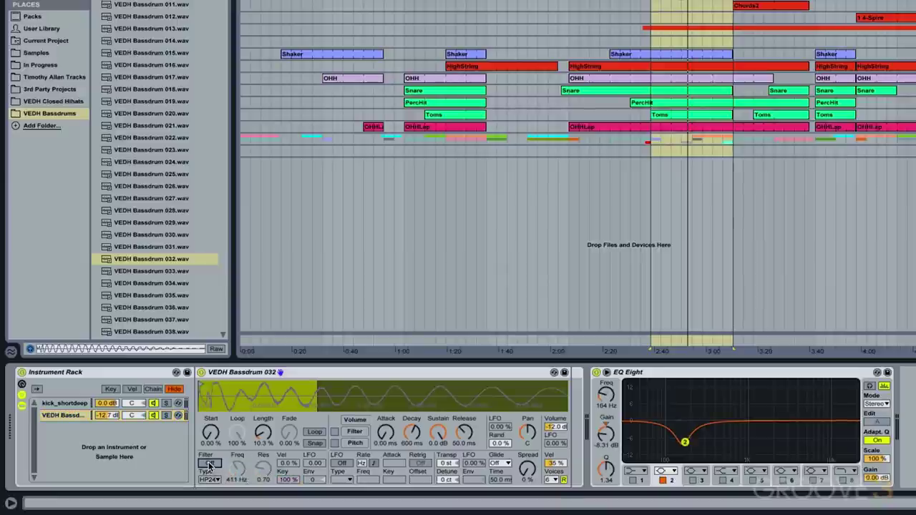
left_click(59, 419)
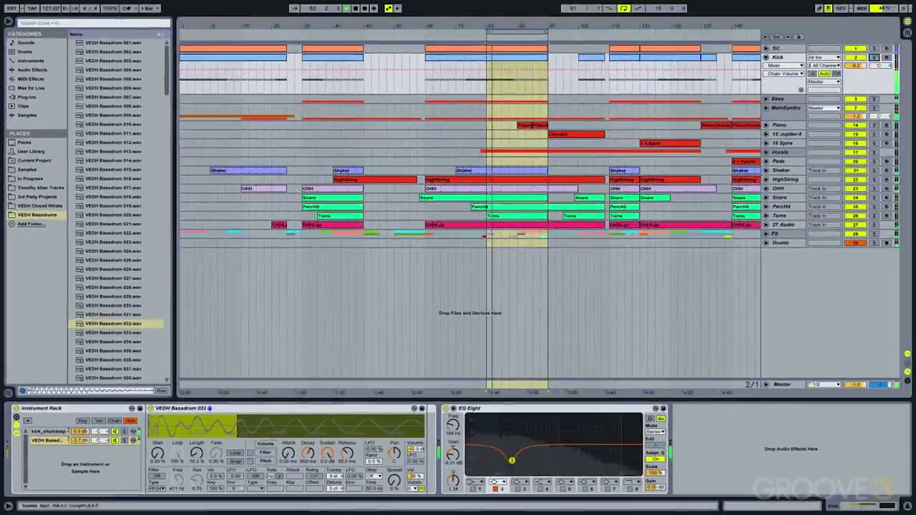
- Hot-swap backwards through the VEDH Bassdrums samples while the loop plays, from 032 to VEDH Bassdrum 018.wav
left_click(420, 435)
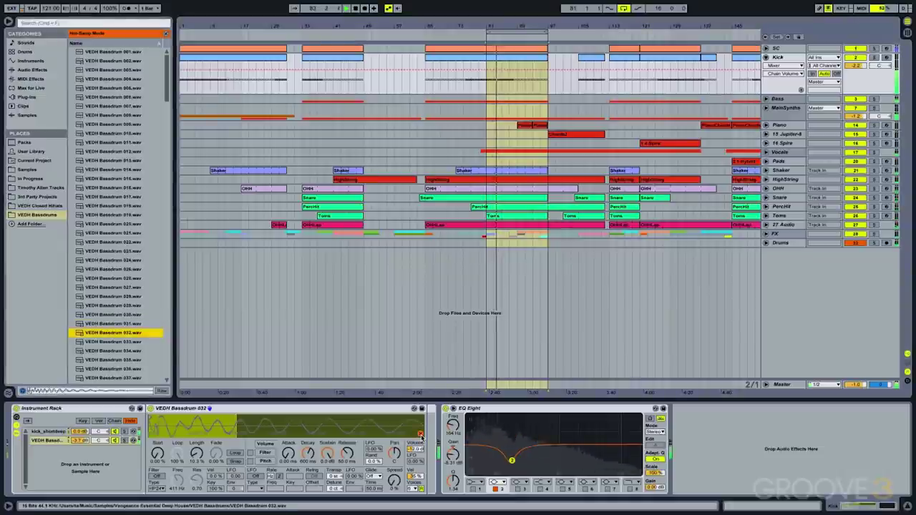
key("Up")
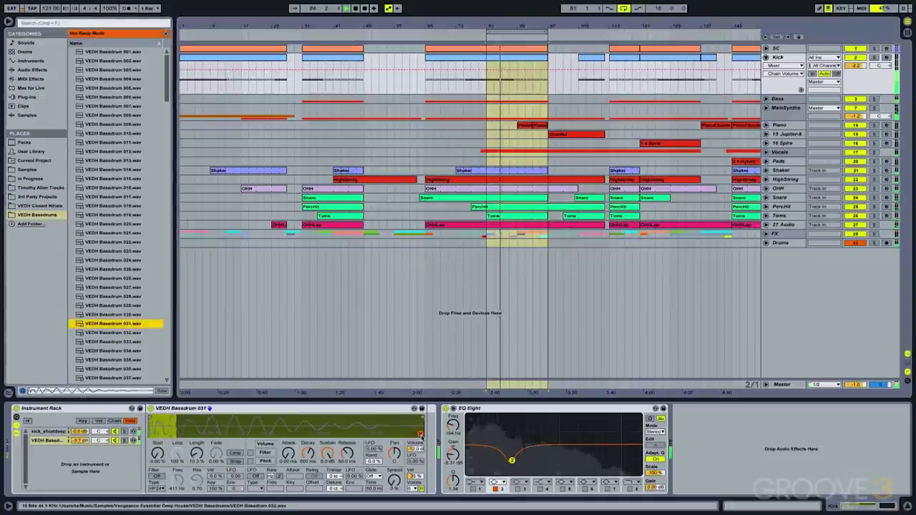
key("Up")
key("Up")
key("Up")
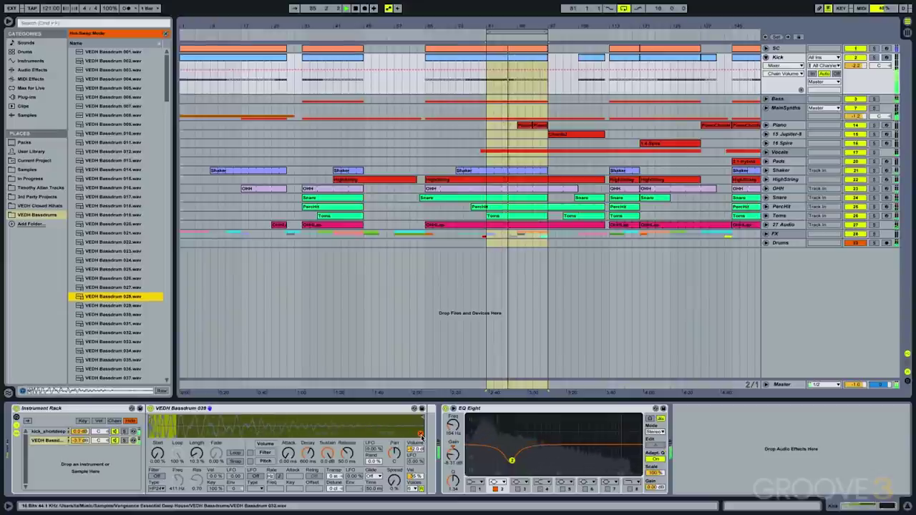
key("Up")
key("Up")
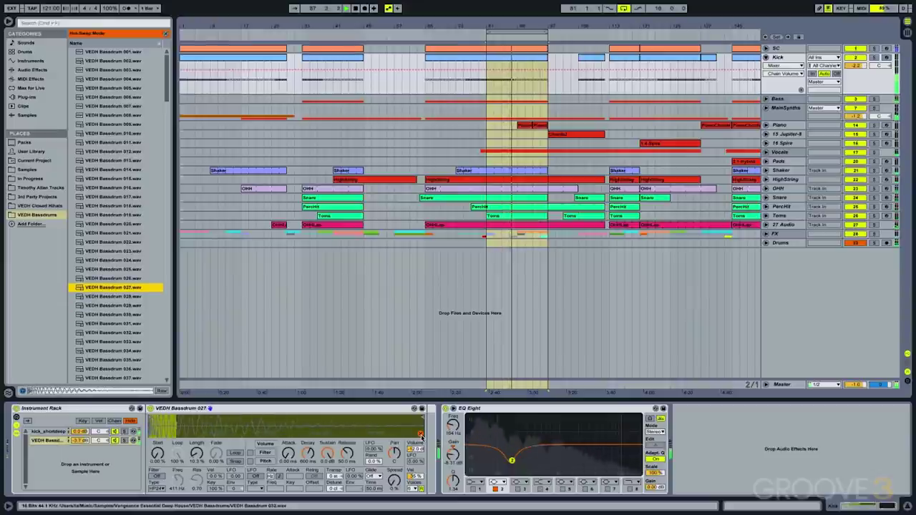
key("Up")
key("Up")
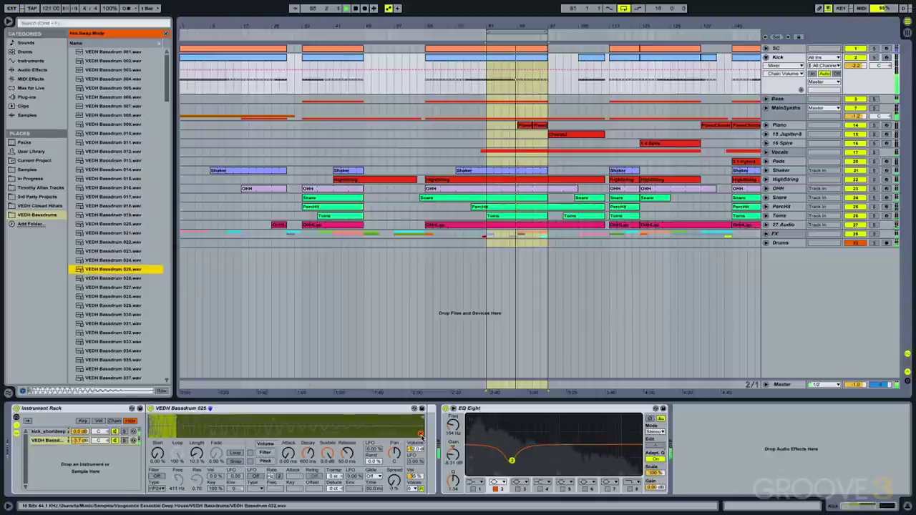
key("Up")
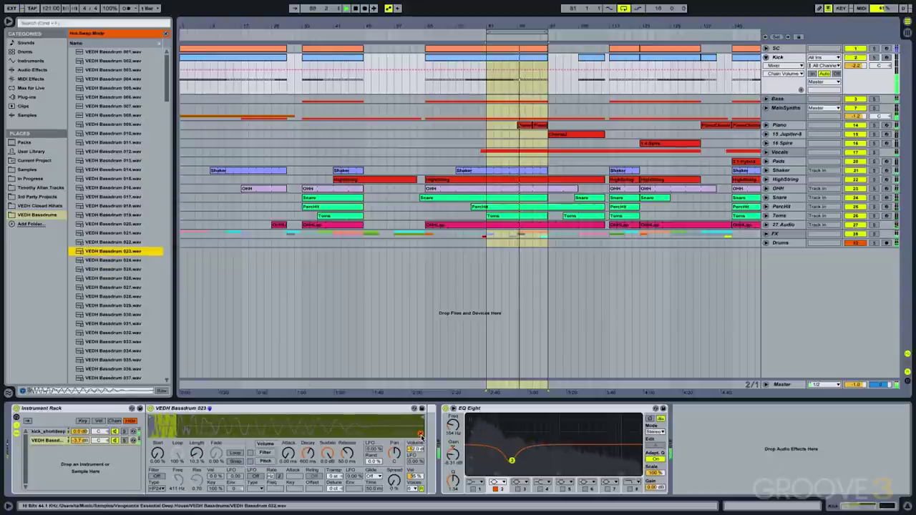
key("Up")
key("Up")
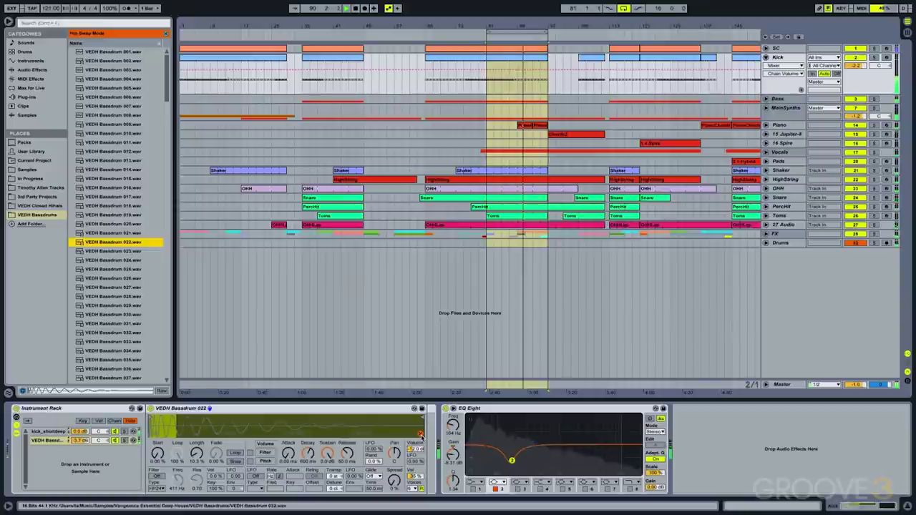
key("Up")
key("Up")
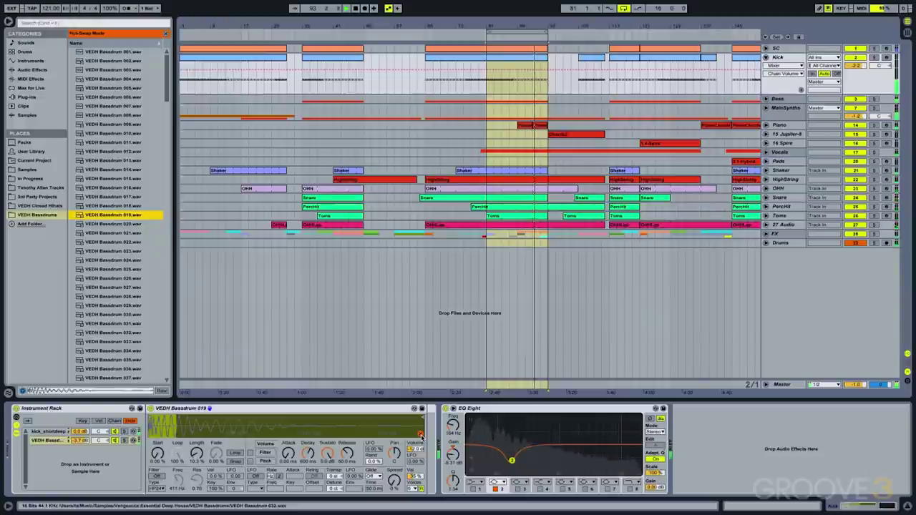
key("Up")
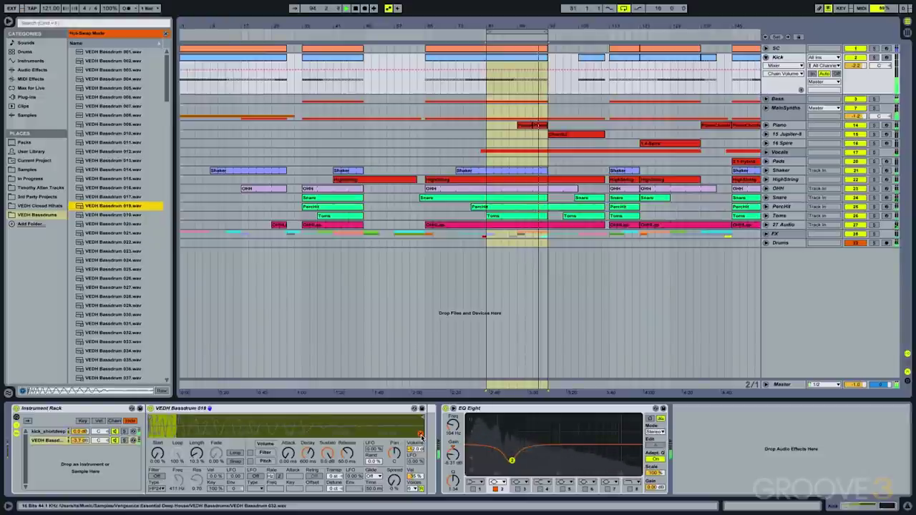
- Shorten the VEDH Bassdrum 018 sample's Length to 6.35 % and leave hot-swap mode without replacing the sample
left_click(40, 206)
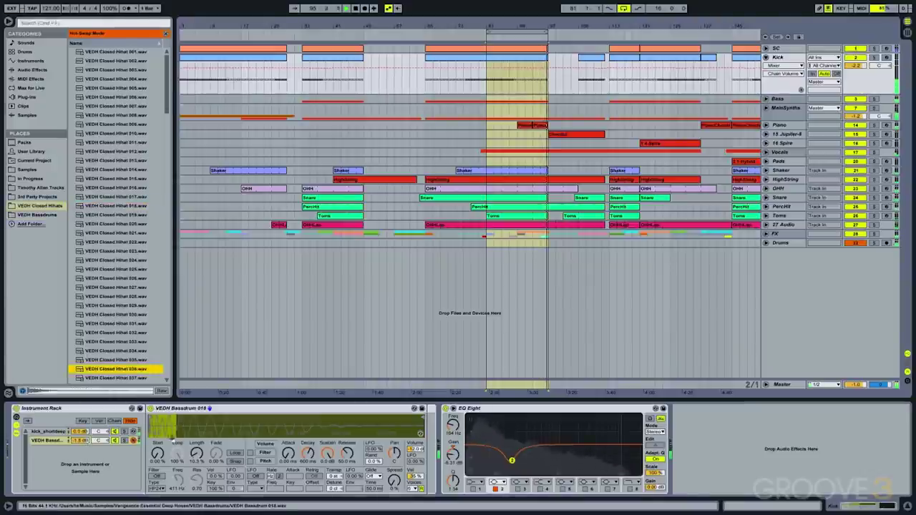
key("q")
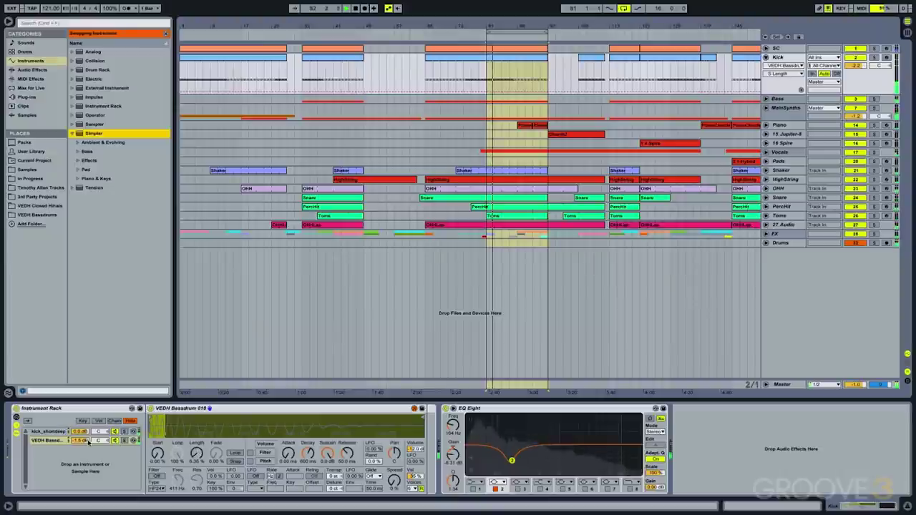
left_click(133, 440)
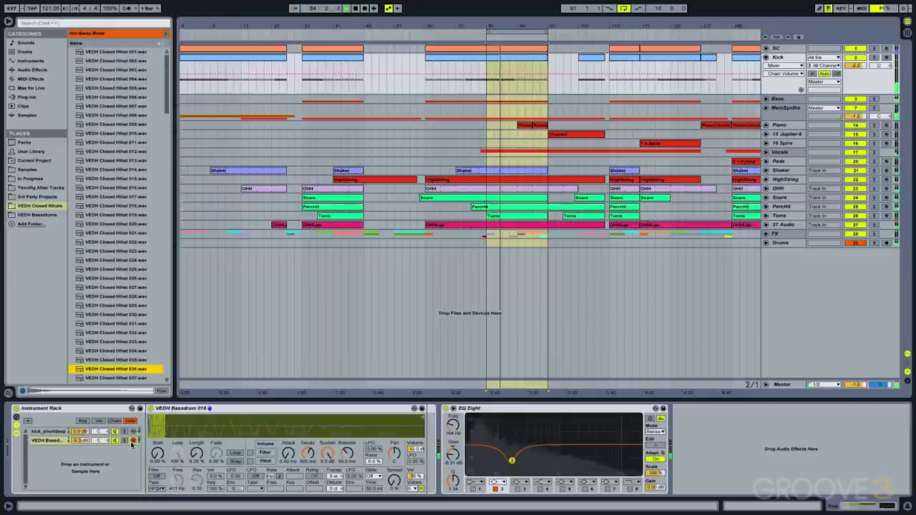
left_click(133, 441)
- Compare the loop with the layered bass drum chain off and on, and lower the chain's volume to -11.2 dB
left_click(114, 441)
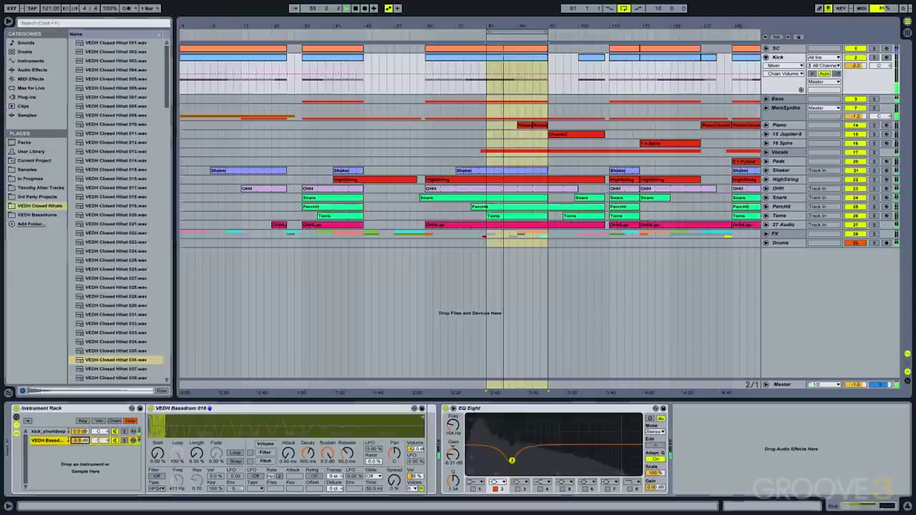
key("space")
left_click(114, 441)
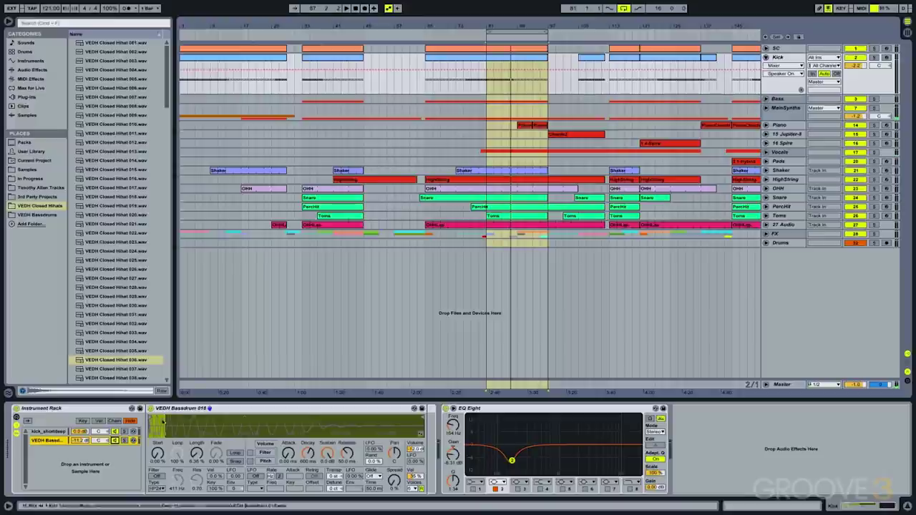
- Solo the Kick track and play the loop, comparing the kick with and without the layered bass drum chain
left_click(874, 58)
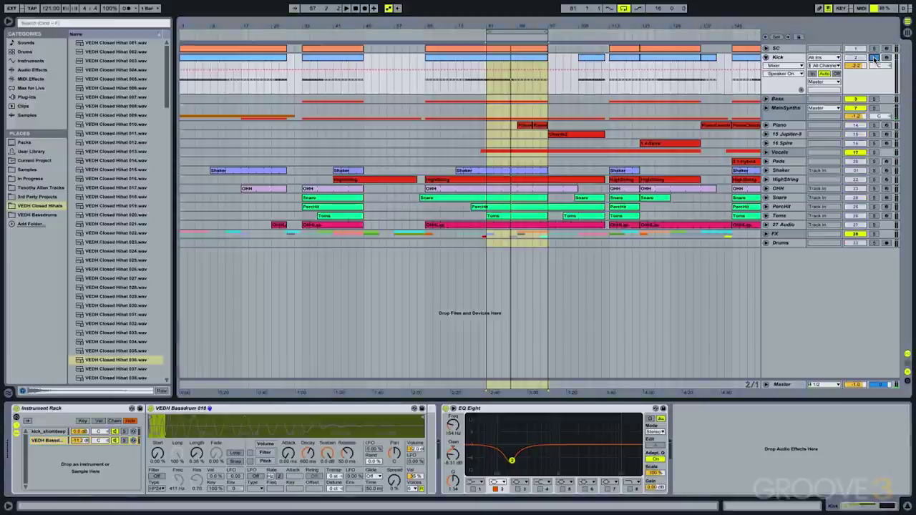
key("space")
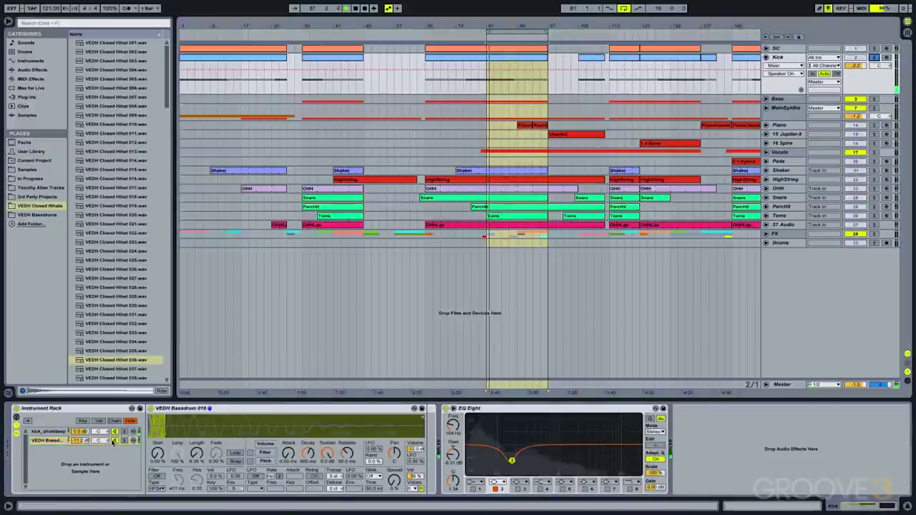
left_click(114, 441)
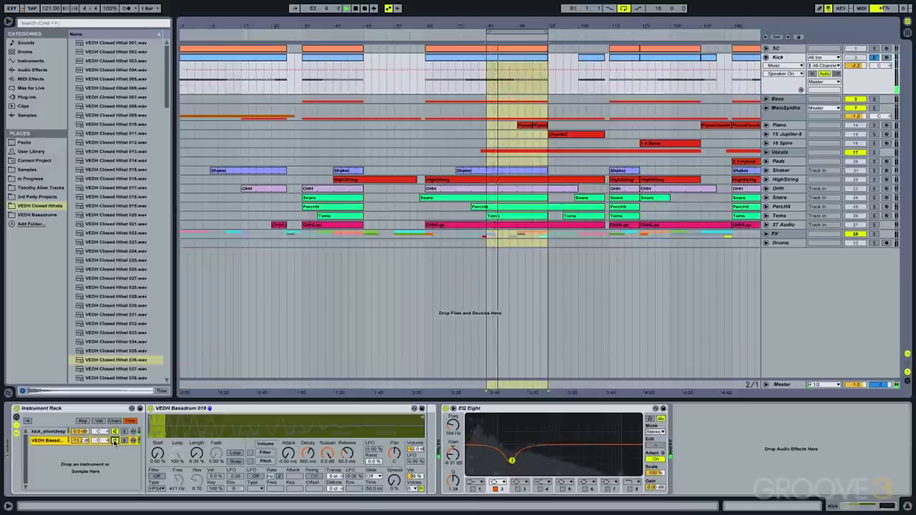
key("space")
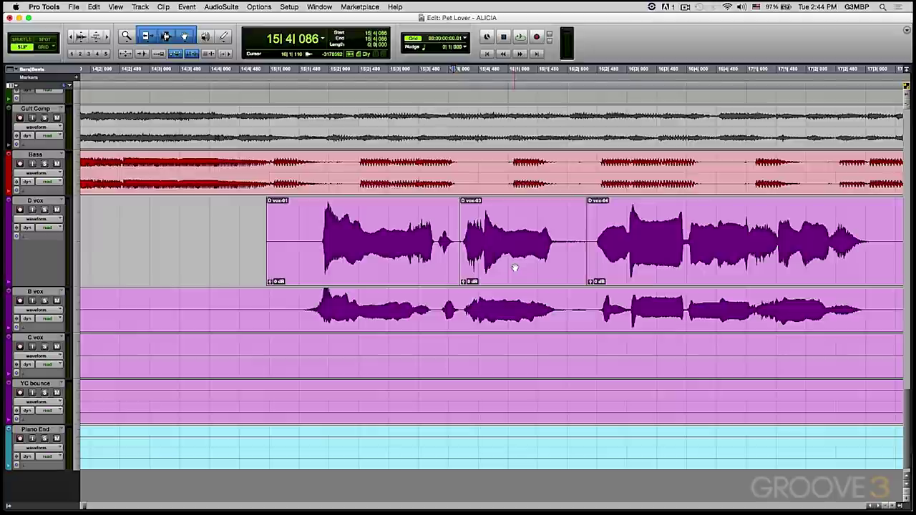
- In Pro Tools, select a short range across the D vox-03 and D vox-04 clip boundary and open the Crossfade settings for it
left_click(602, 255)
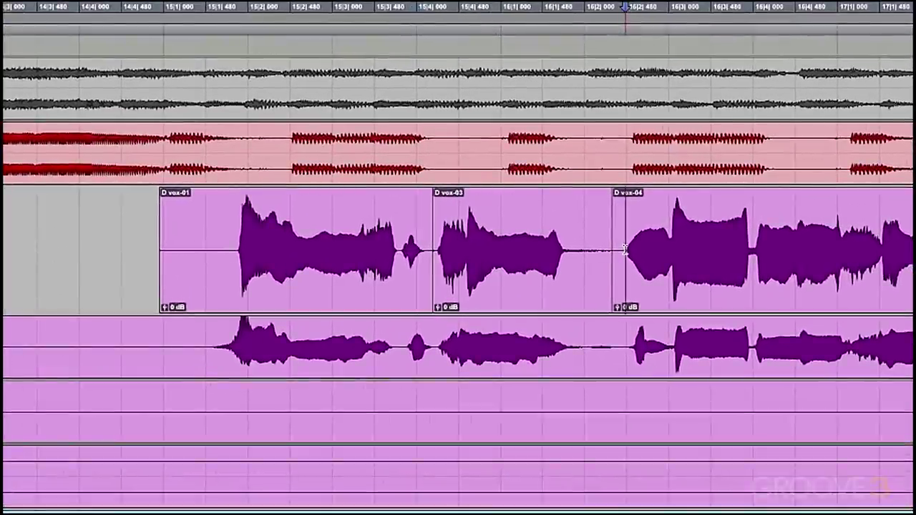
left_click_drag(625, 249, 599, 258)
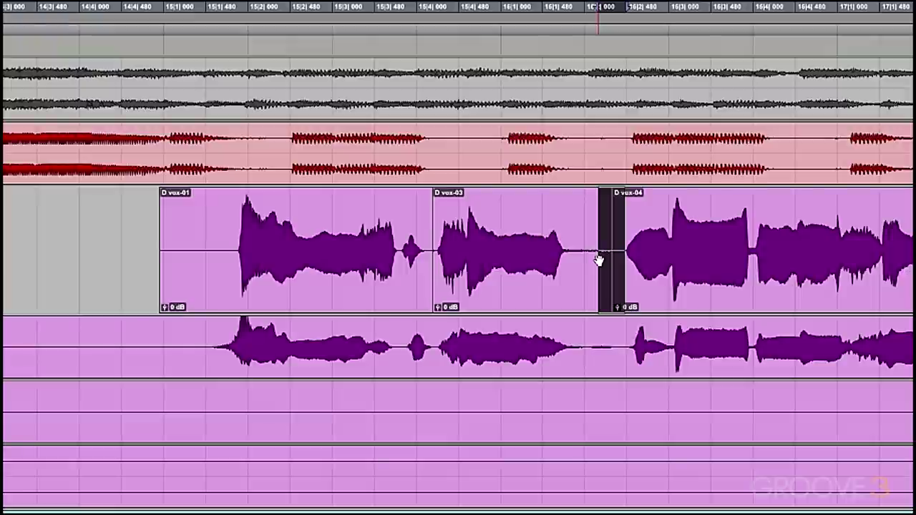
key("ctrl+f")
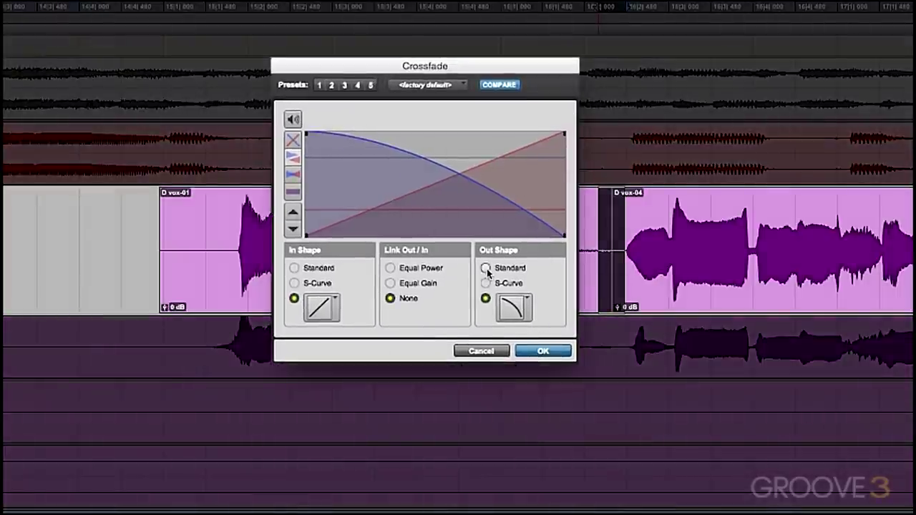
- Try preset curves for the crossfade, picking a convex In Shape and a concave Out Shape
left_click(486, 267)
left_click(486, 298)
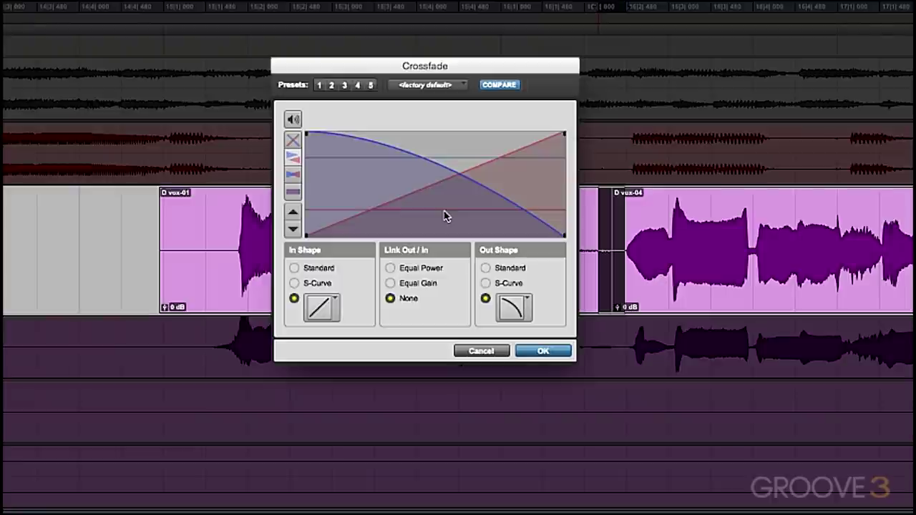
left_click_drag(444, 216, 444, 216)
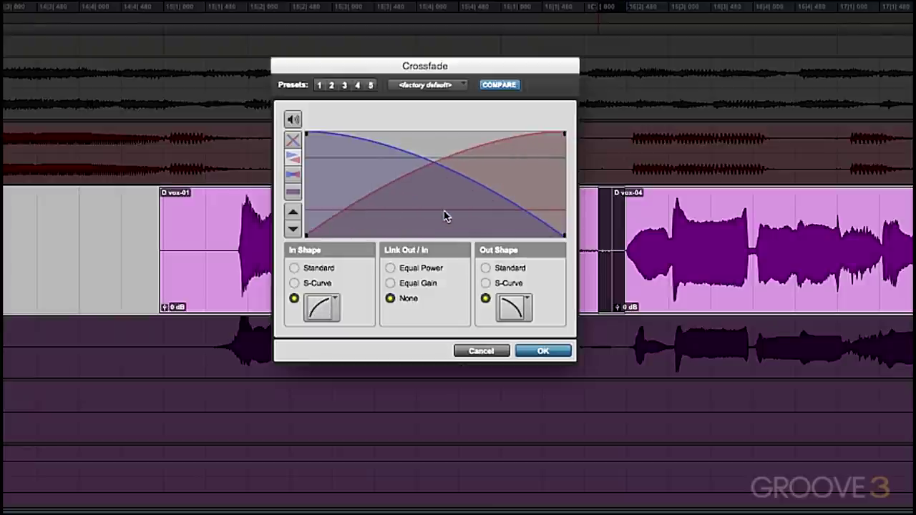
left_click(444, 216)
left_click(443, 216)
left_click(444, 216)
left_click(443, 216)
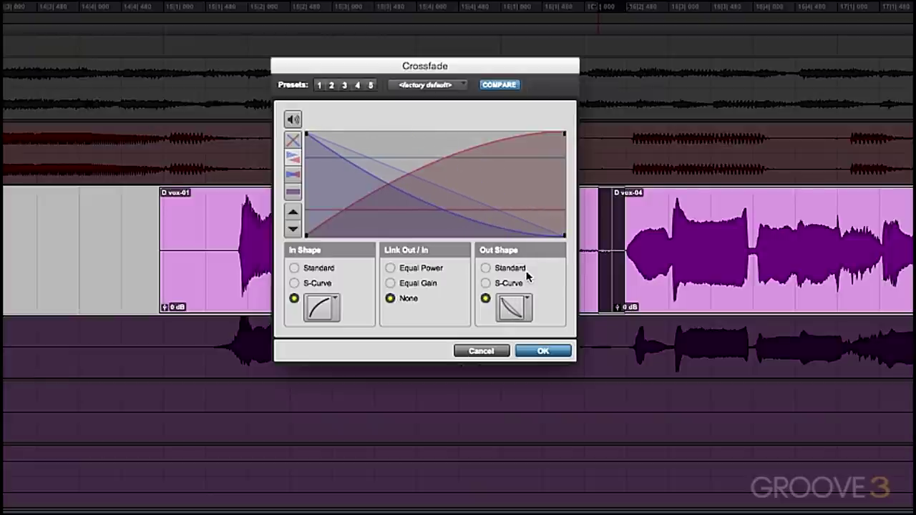
- Try the Standard and S-Curve options for the crossfade's Out Shape, and close the Crossfade settings
left_click(526, 273)
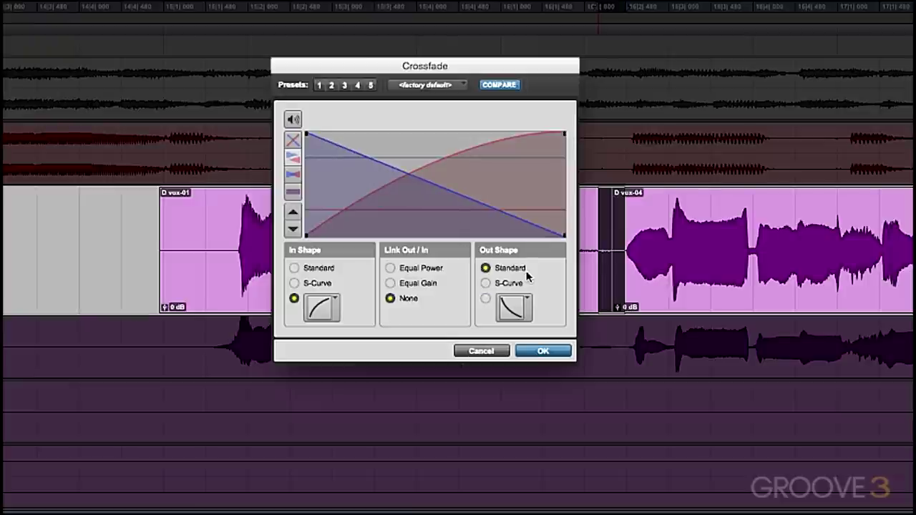
key("ctrl+Down")
key("ctrl+Up")
key("ctrl+Down")
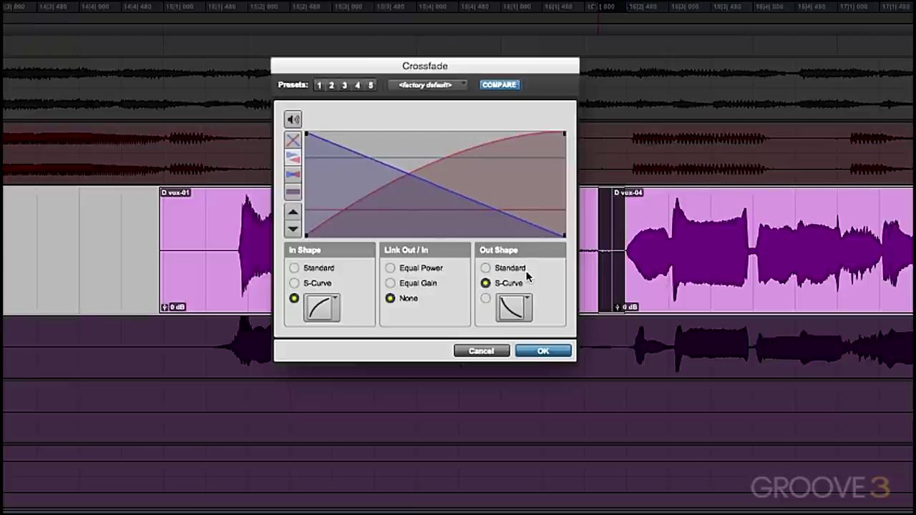
left_click(542, 351)
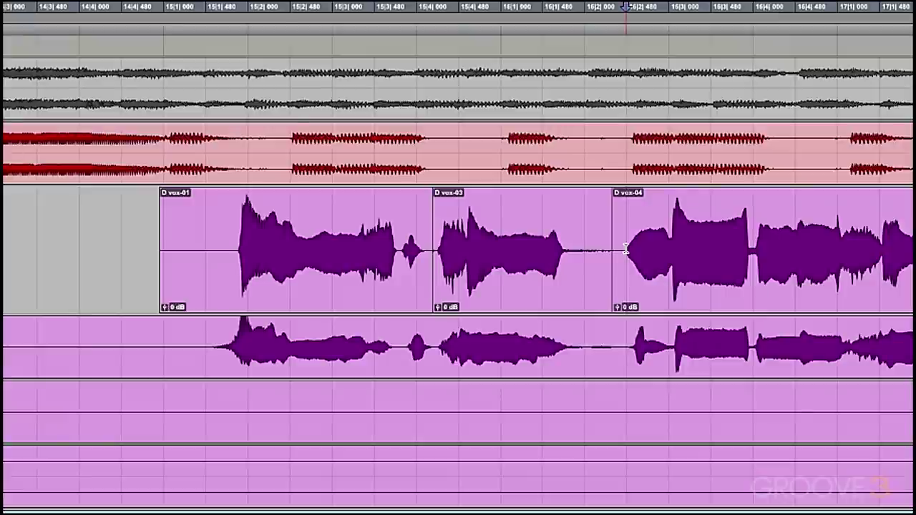
- Select from the end of D vox-01 to the start of D vox-04, open Batch Fades and try a slow-starting crossfade In Shape curve
left_click_drag(625, 249, 411, 259)
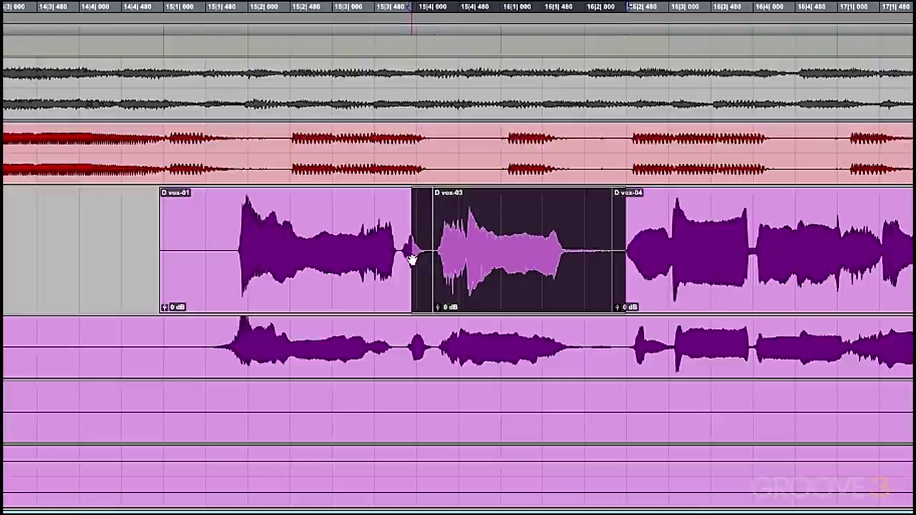
key("super+f")
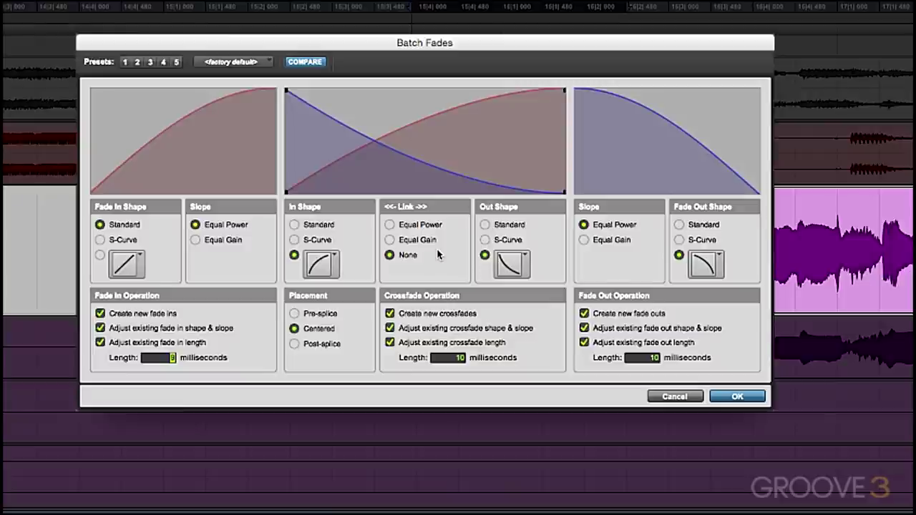
key("Down")
key("Down")
key("Down")
key("Down")
key("Down")
key("Down")
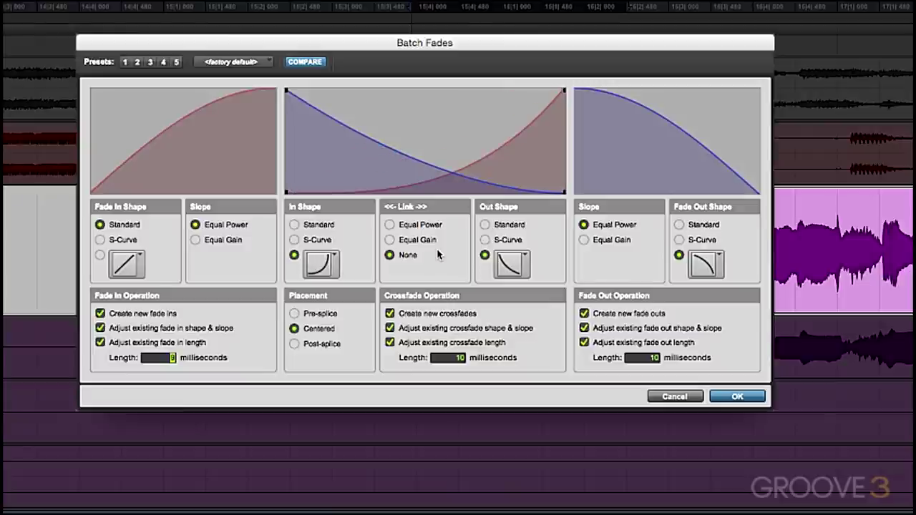
- Cycle the batch crossfade's In Shape back through its presets and S-Curve, settling on a fast-rising convex curve
key("Up")
key("Up")
key("Up")
key("Up")
key("Up")
key("Up")
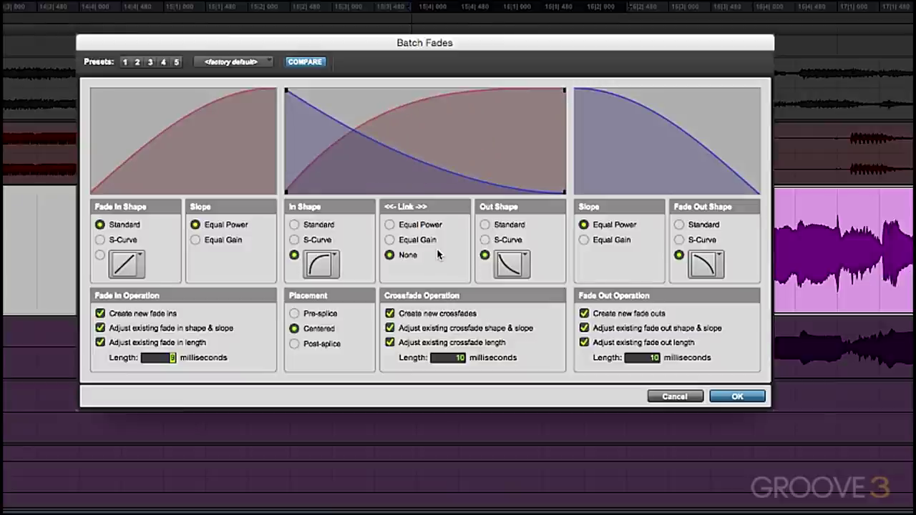
key("Down")
key("Down")
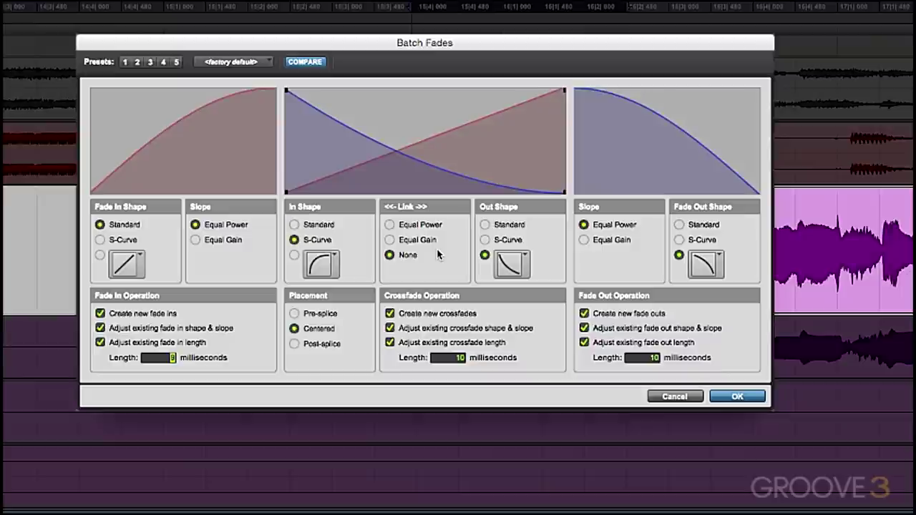
key("Up")
key("Down")
key("Down")
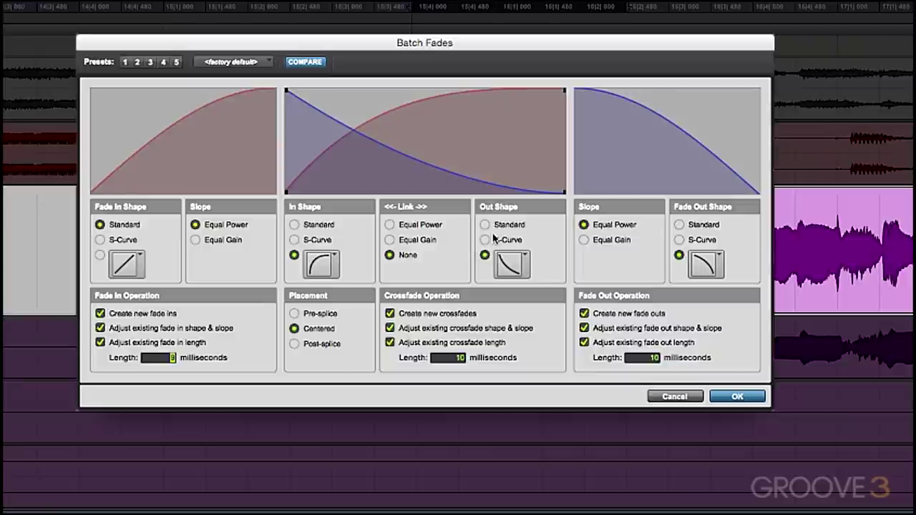
- Cycle the batch crossfade's Out Shape through the linear preset to a convex curve
key("Down")
key("Down")
key("Down")
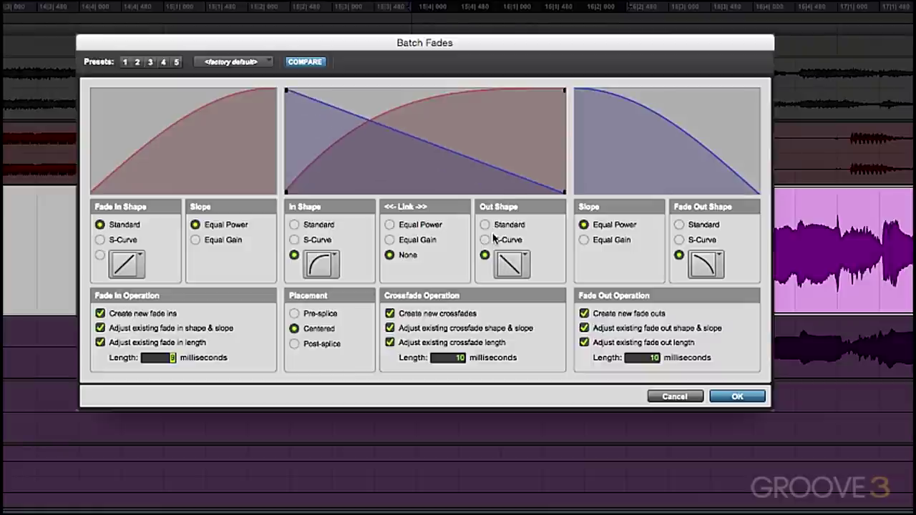
key("Down")
key("Down")
key("Down")
key("Down")
key("Down")
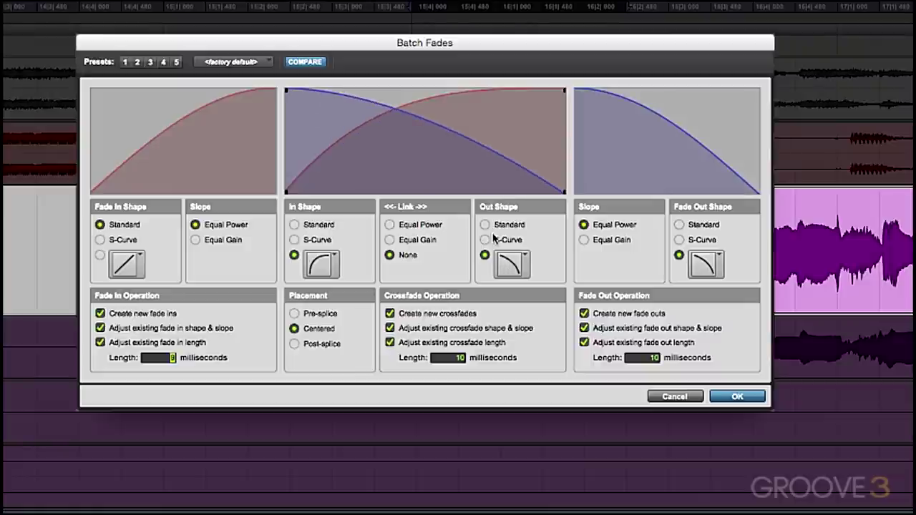
- Bring the batch crossfade's Out Shape back past S-Curve to the concave preset curve, and leave Batch Fades without creating fades
key("Up")
key("Up")
key("Up")
key("Up")
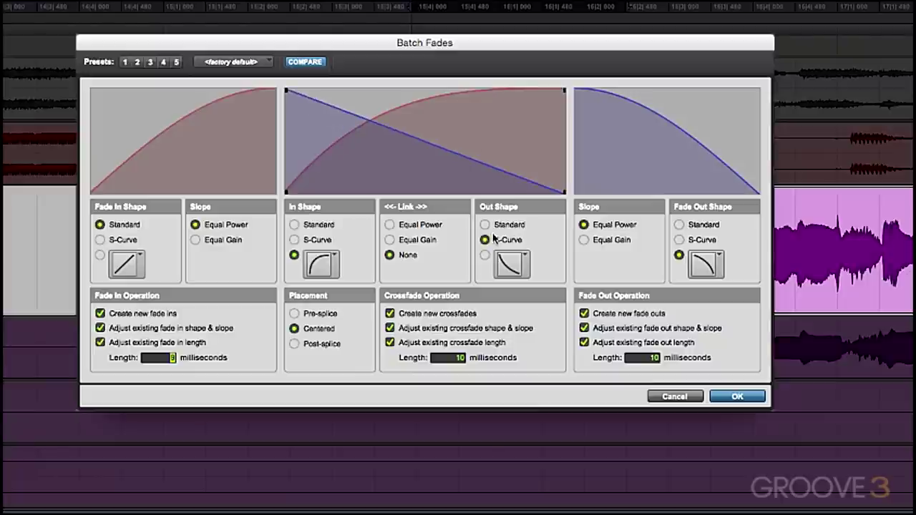
key("Up")
key("Down")
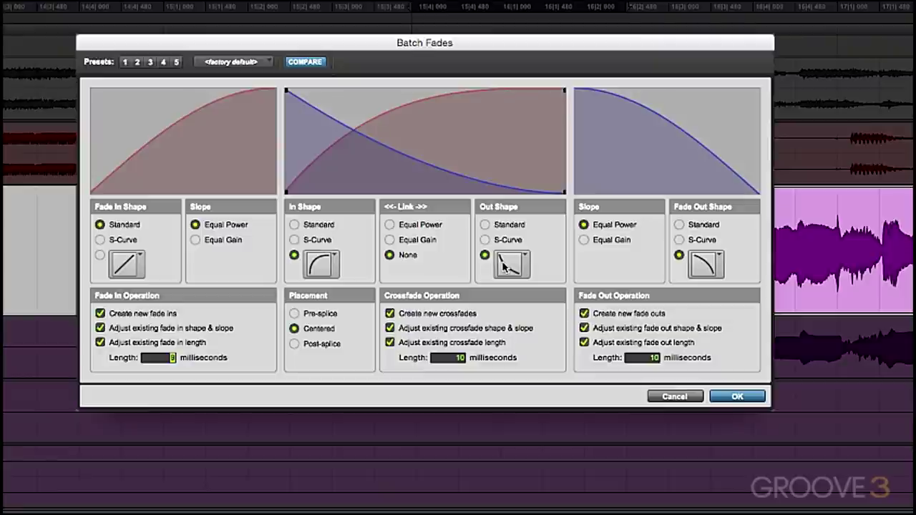
left_click(509, 264)
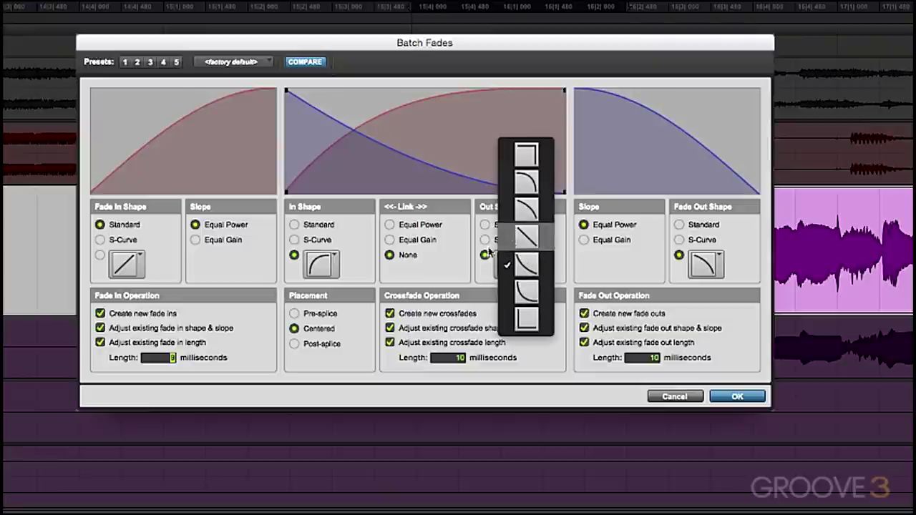
left_click(526, 265)
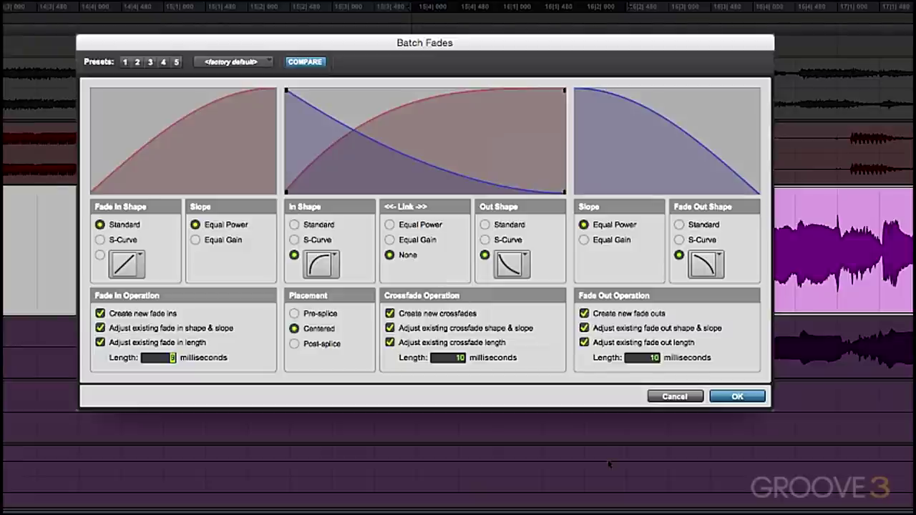
key("Return")
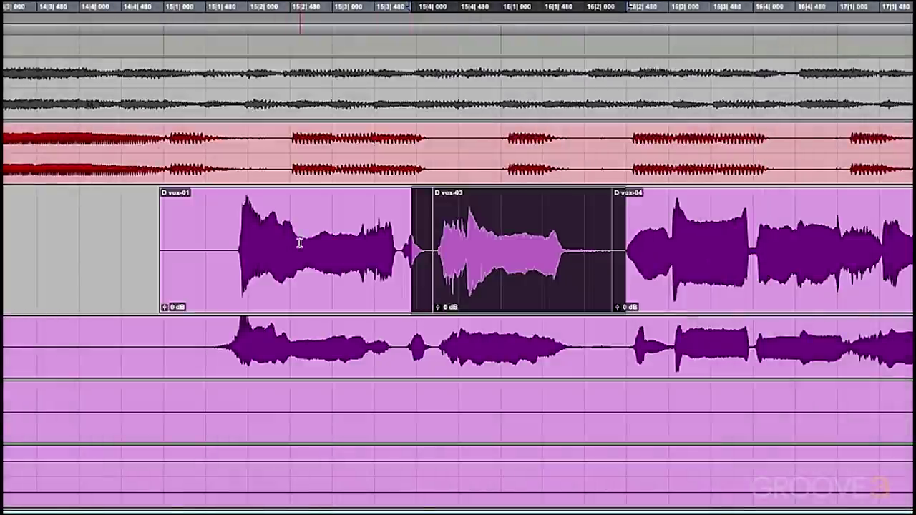
- Apply a Standard, Equal Power fade-in over the silent start of D vox-01, and undo it
left_click(300, 243)
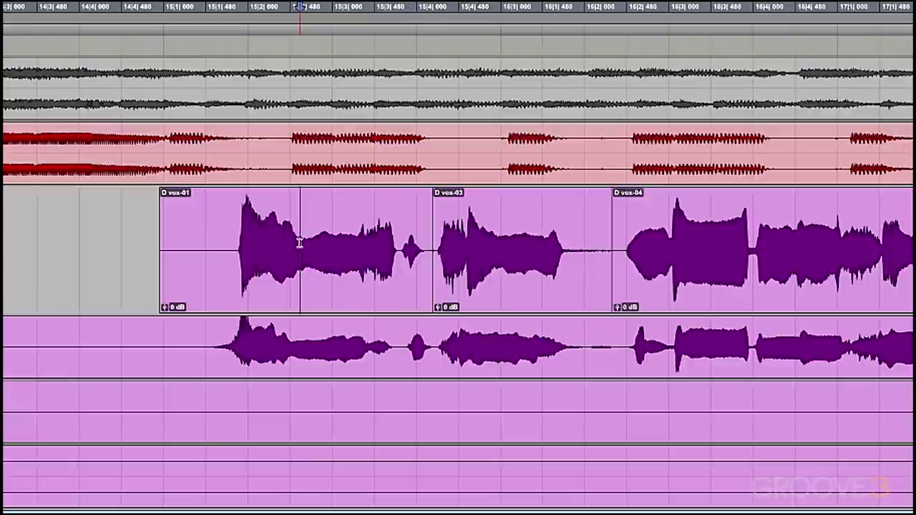
left_click(232, 243)
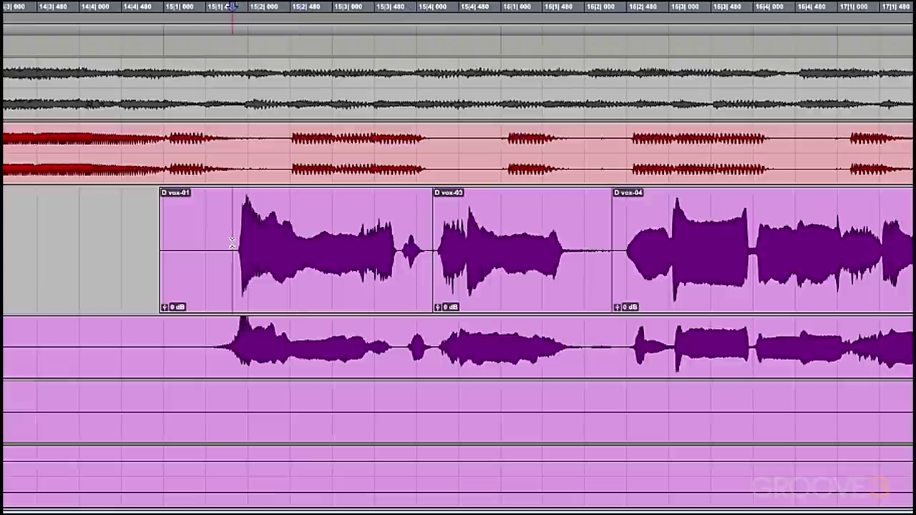
left_click_drag(232, 243, 158, 245)
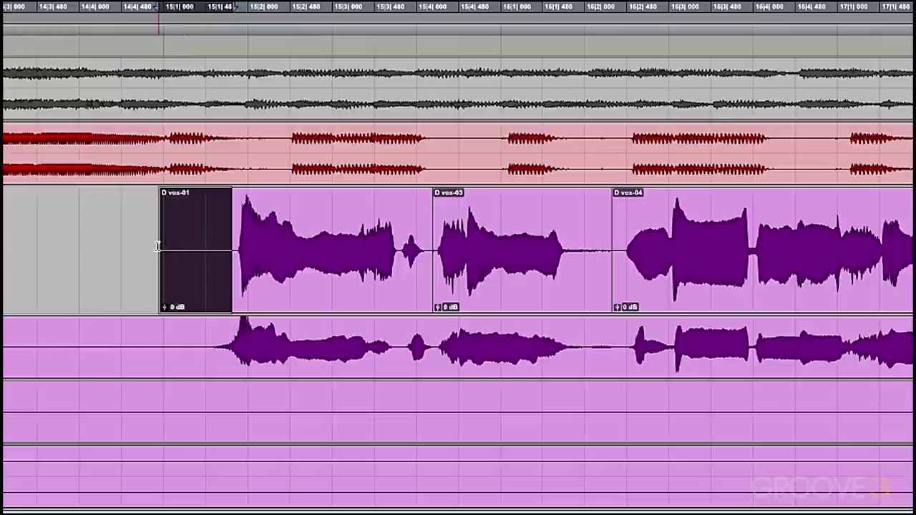
key("super+f")
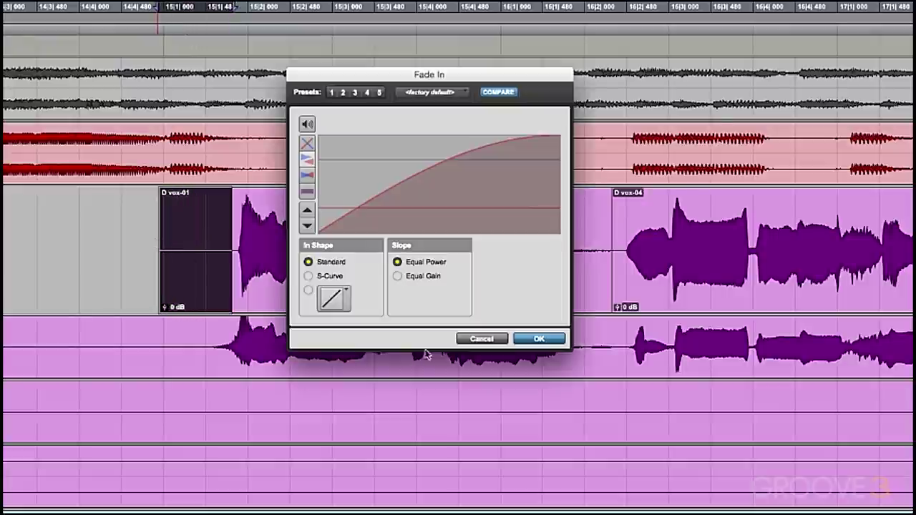
left_click(526, 340)
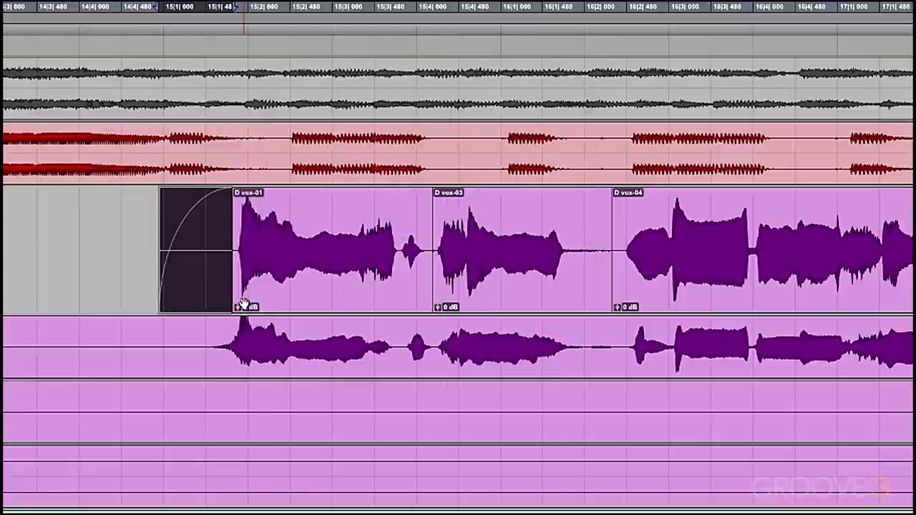
key("super+z")
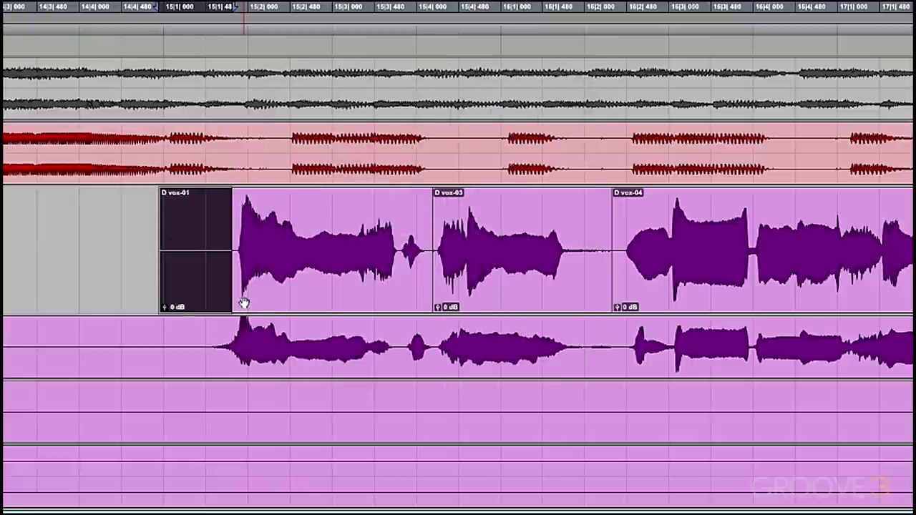
- Place the cursor mid-clip in D vox-01, fade in from the clip's start to the cursor, and undo the fade
left_click(309, 236)
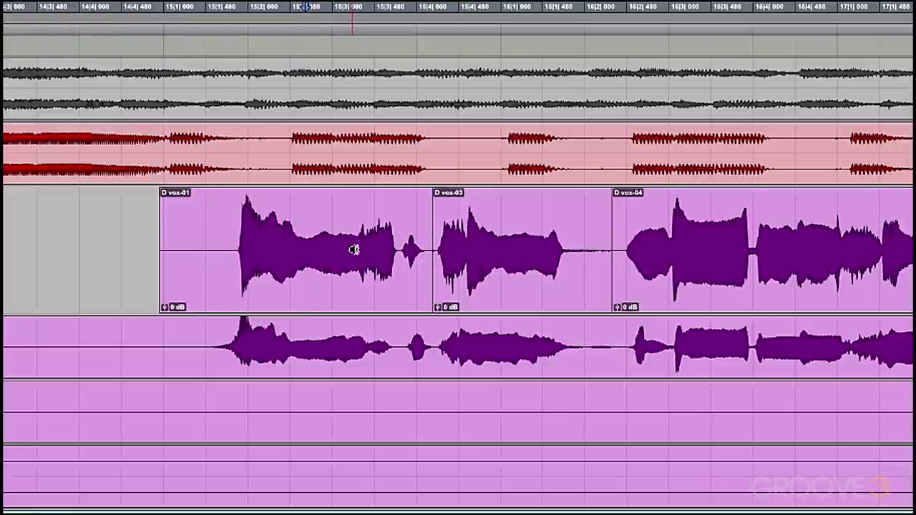
key("d")
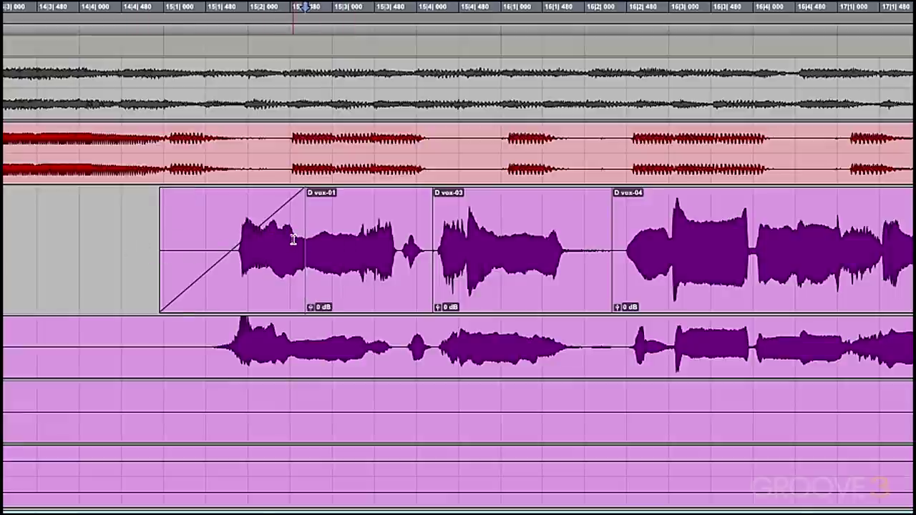
key("ctrl+z")
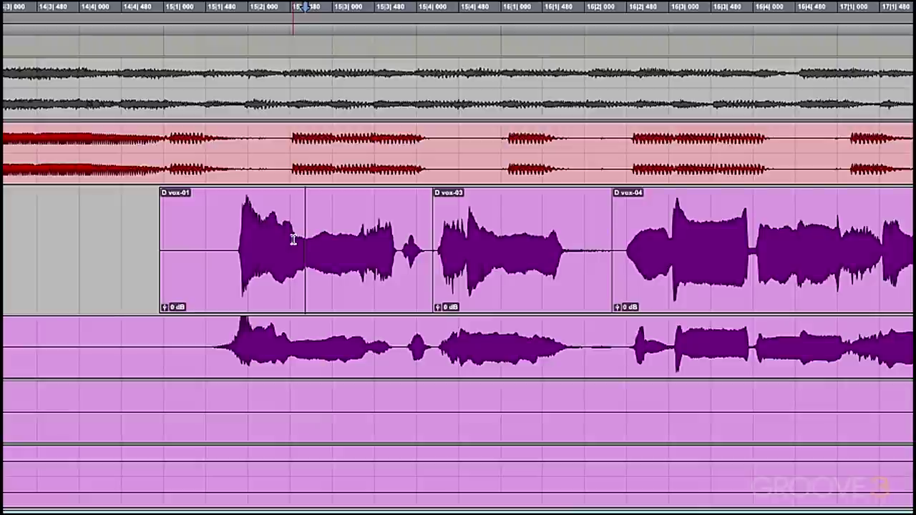
- Fade D vox-01 out from the cursor to the clip's end, and try a range selection over the tail of D vox-03
key("g")
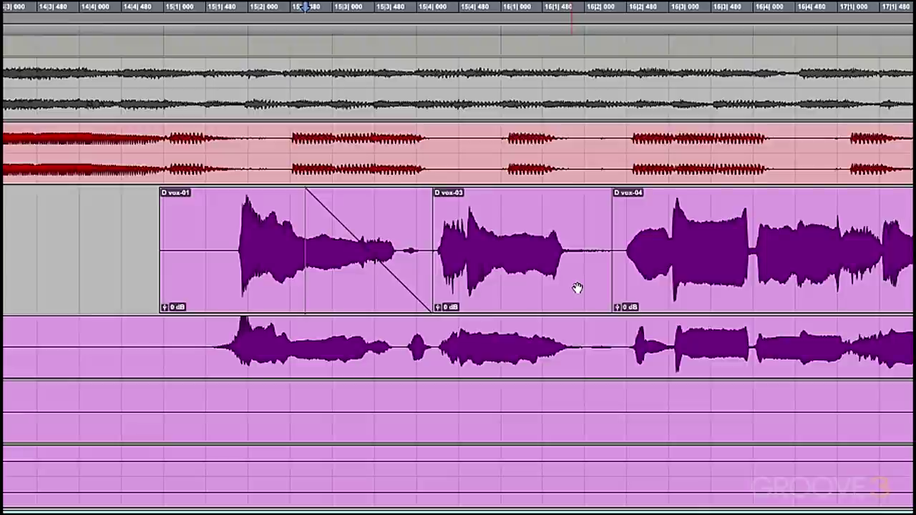
left_click_drag(549, 247, 603, 251)
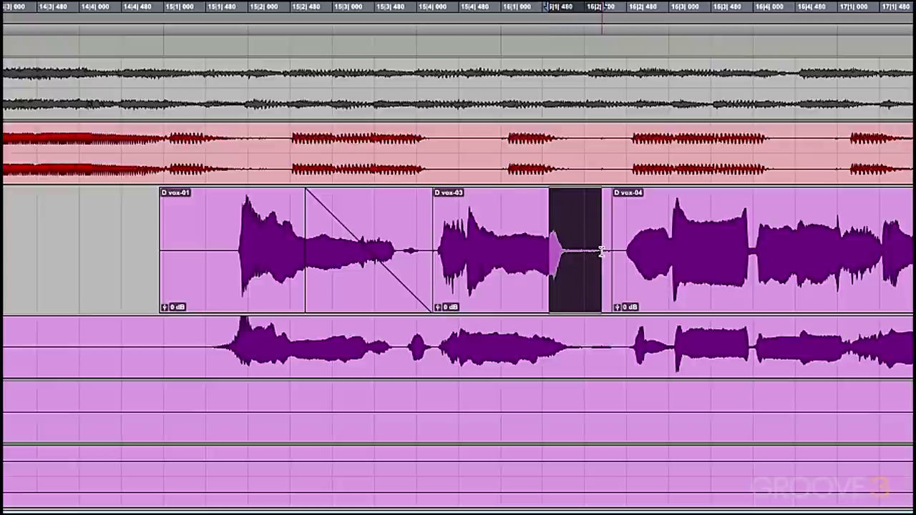
left_click(320, 247)
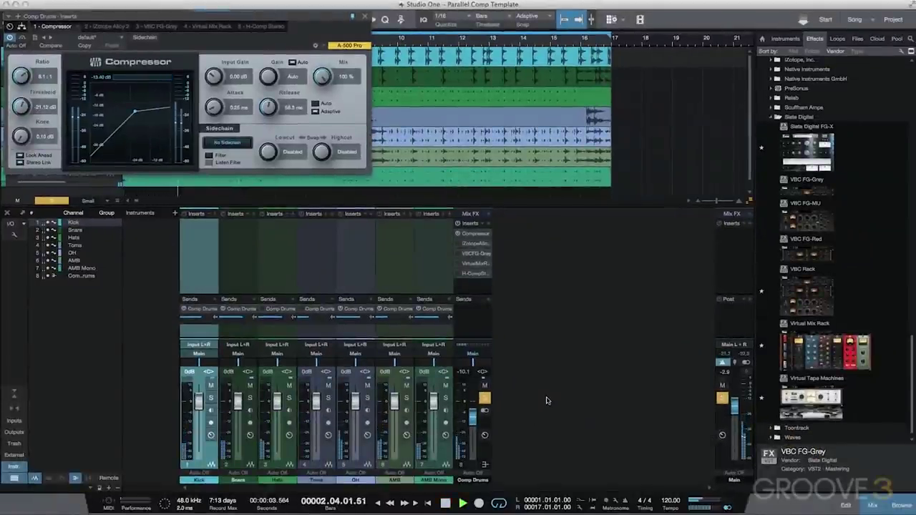
- In Studio One, open iZotope Alloy 2 on the Comp Drums channel and play the drums through its Dynamics 1 compressor
key("space")
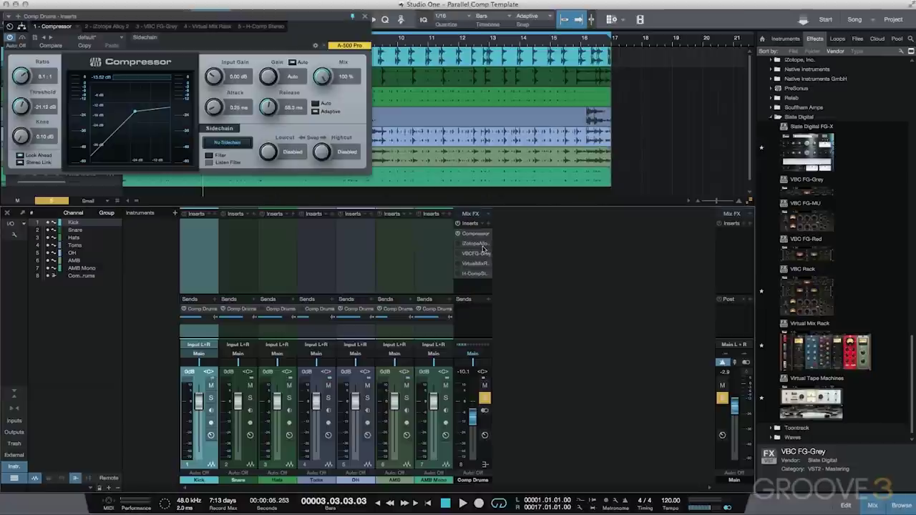
left_click(484, 244)
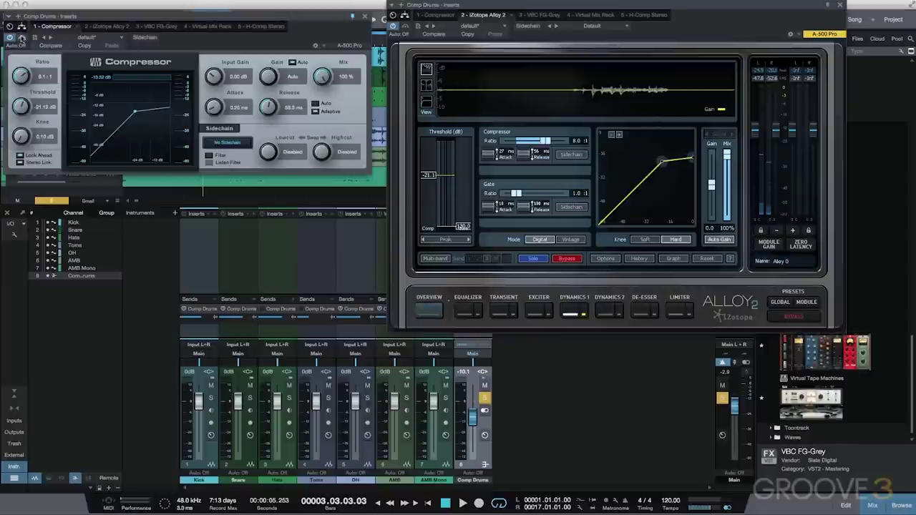
left_click(51, 47)
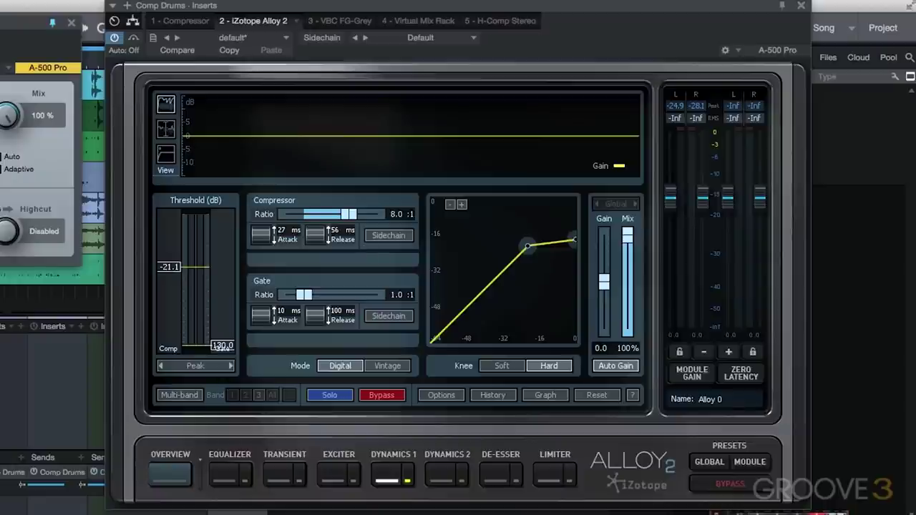
key("space")
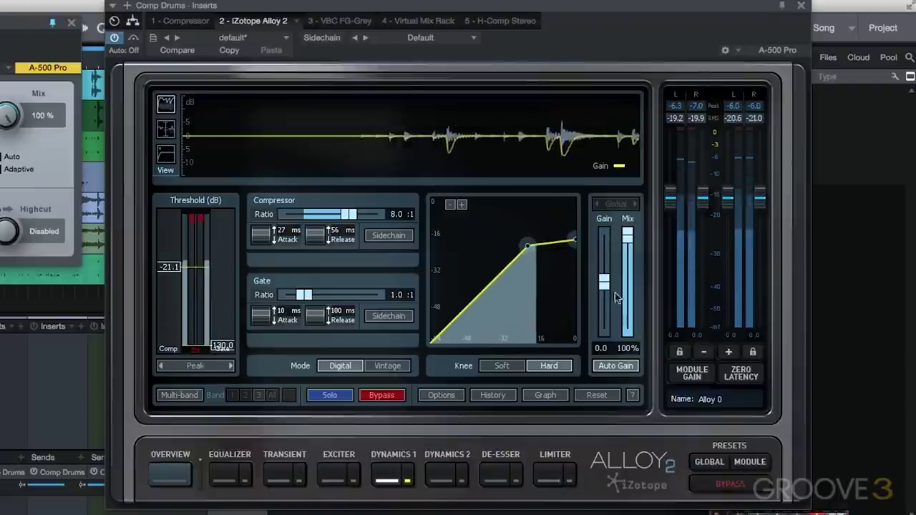
- Set Alloy 2's gain to 2.3 and play the solo drums alternately through the stock Compressor and Alloy 2 for comparison
mouse_move(602, 286)
left_mouse_down()
mouse_move(601, 276)
mouse_move(602, 283)
left_mouse_up()
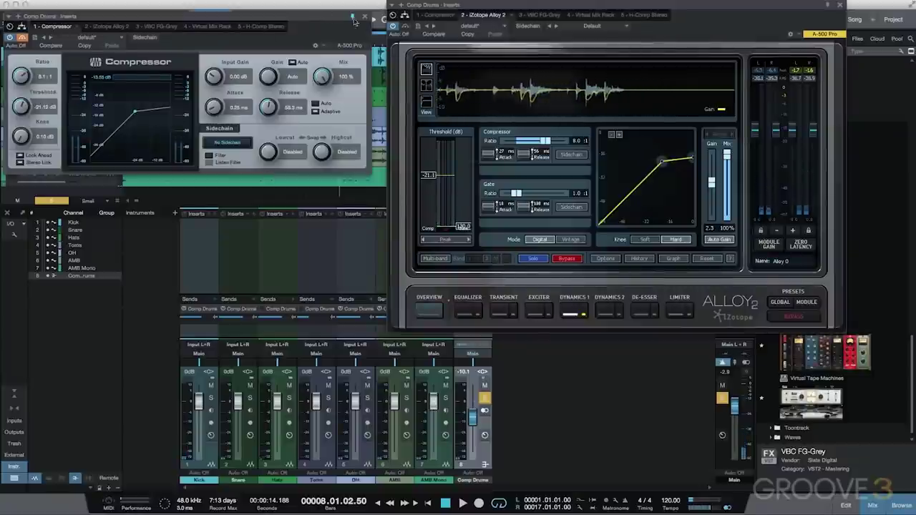
left_click(187, 39)
key("space")
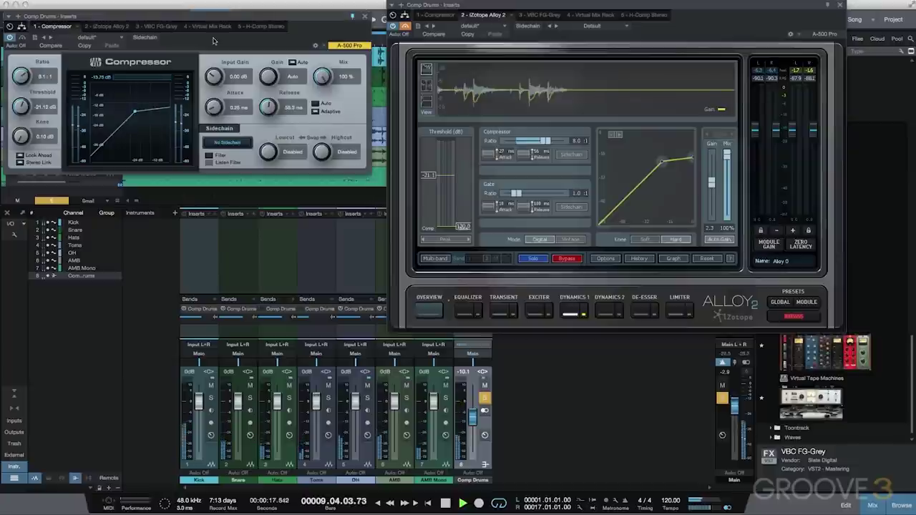
key("space")
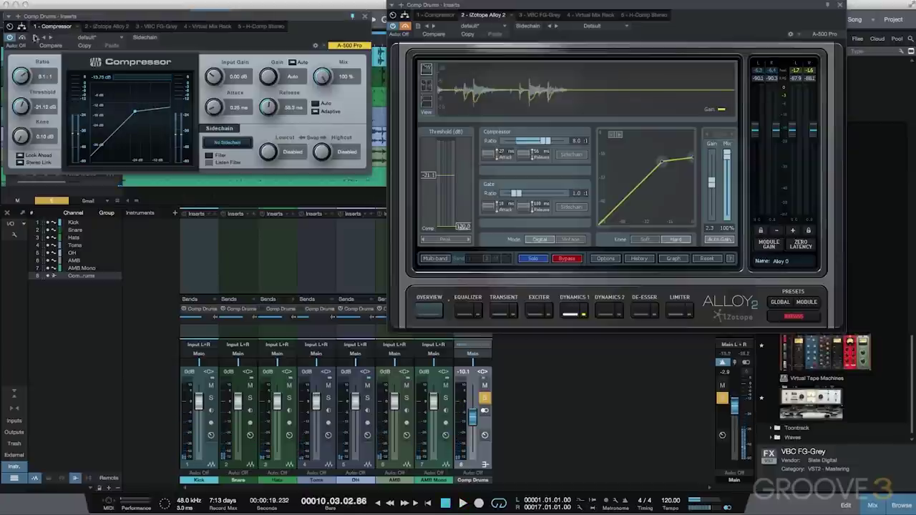
left_click(408, 27)
key("space")
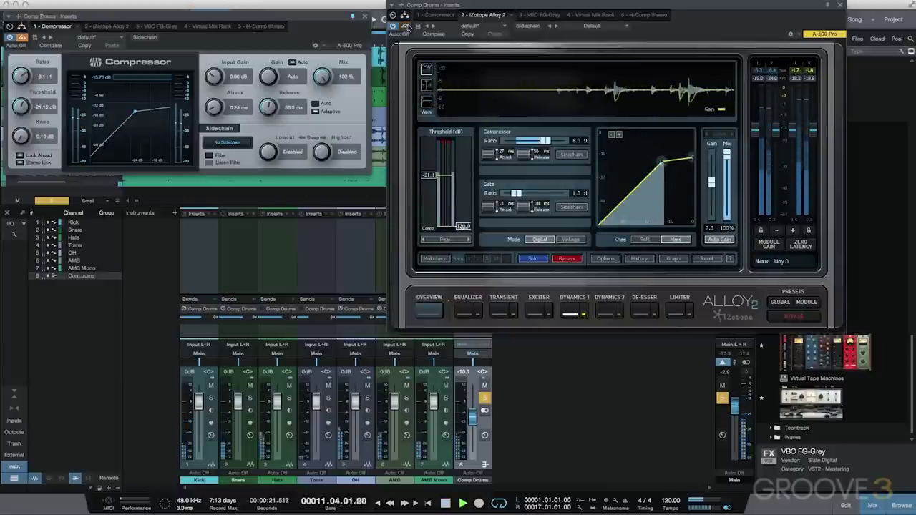
key("space")
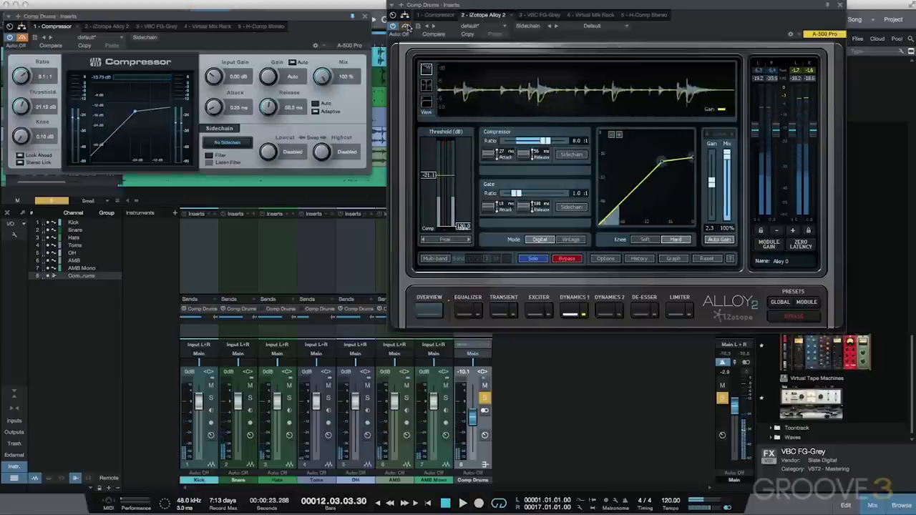
left_click(839, 5)
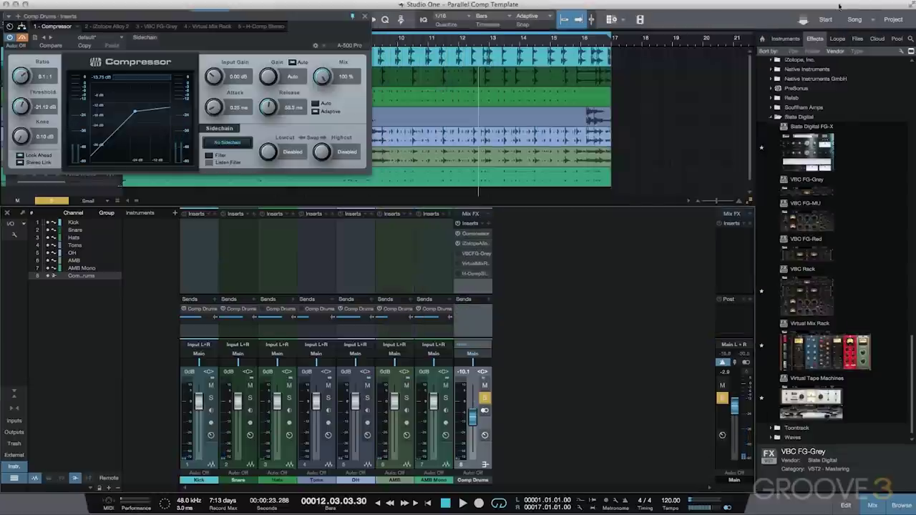
- Open VBC FG-Grey on the Comp Drums channel, try its ratio control, and set the make-up gain to 9.7 dB
double_click(466, 254)
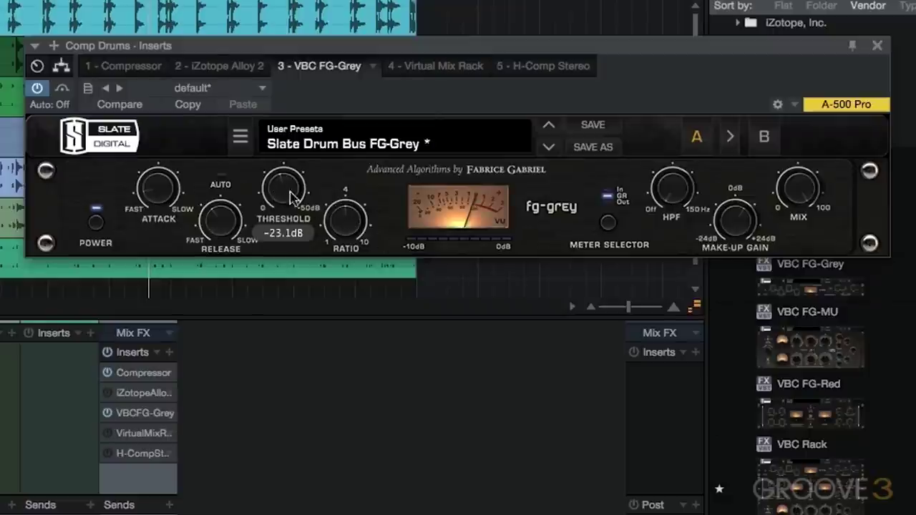
mouse_move(335, 233)
left_click_drag(335, 232, 335, 154)
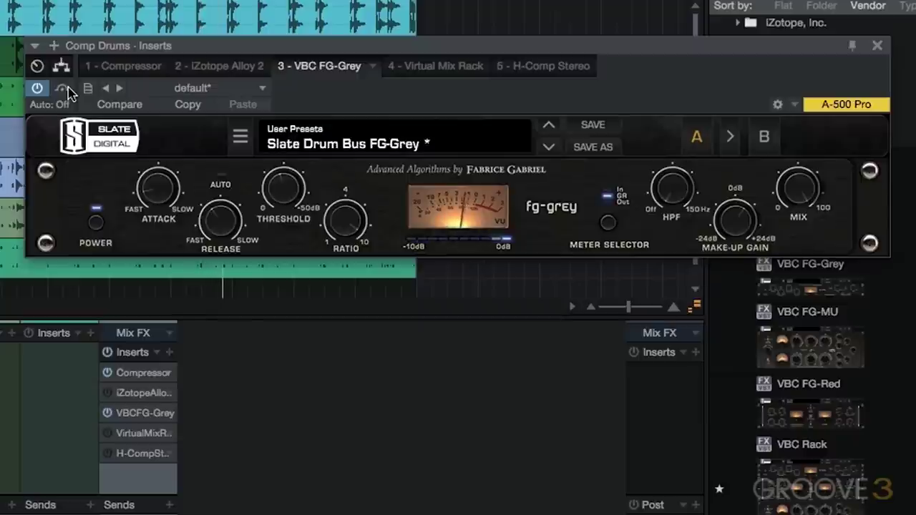
left_click_drag(737, 207, 733, 190)
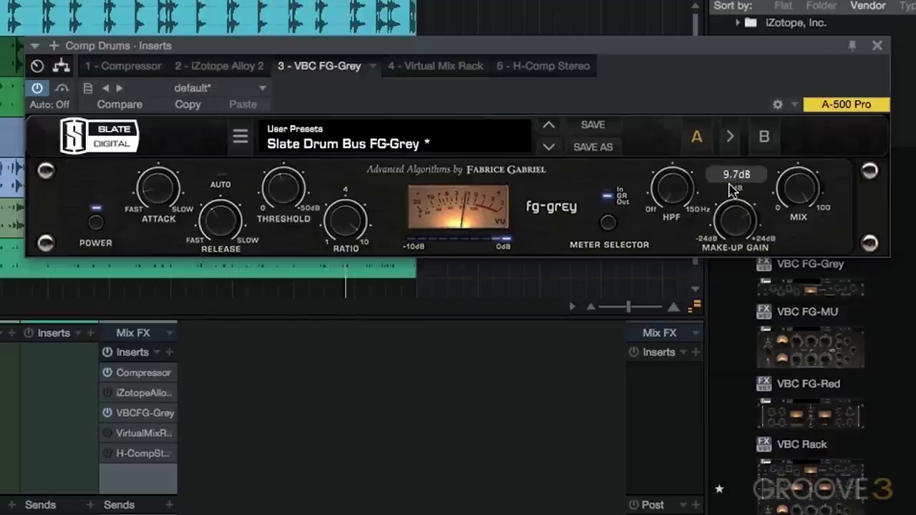
- Set the FG-Grey threshold to -27.5 dB and adjust its release
left_click(269, 195)
left_click_drag(269, 194, 270, 175)
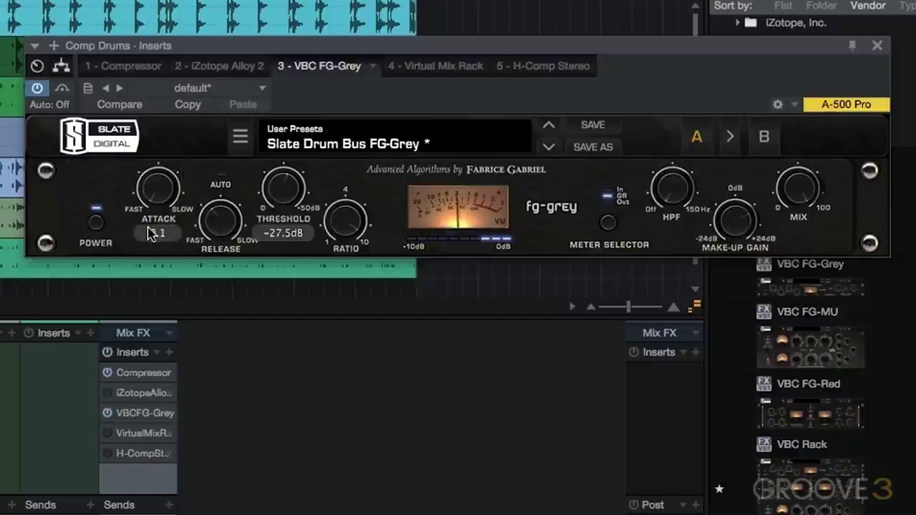
left_click_drag(221, 230, 209, 250)
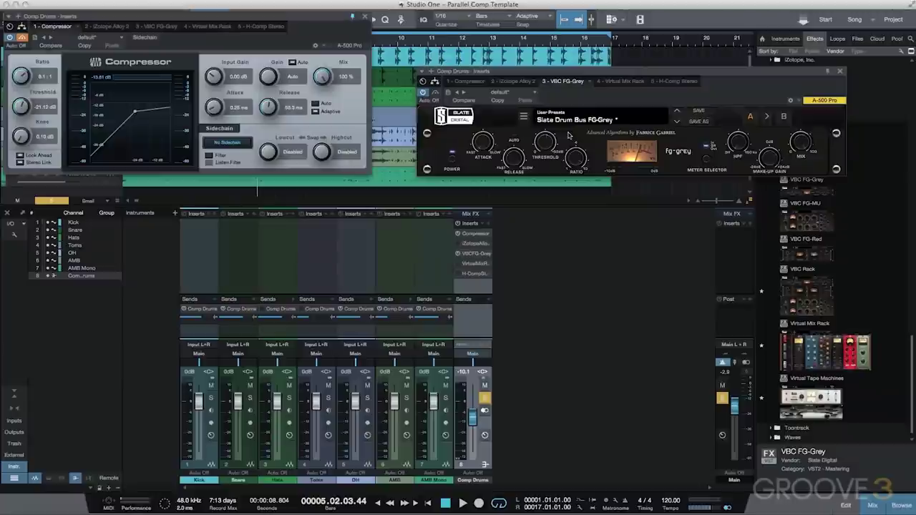
- Open the Virtual Mix Rack on the Comp Drums channel and adjust the attack of its FG-401 compressor
left_click_drag(776, 73, 744, 72)
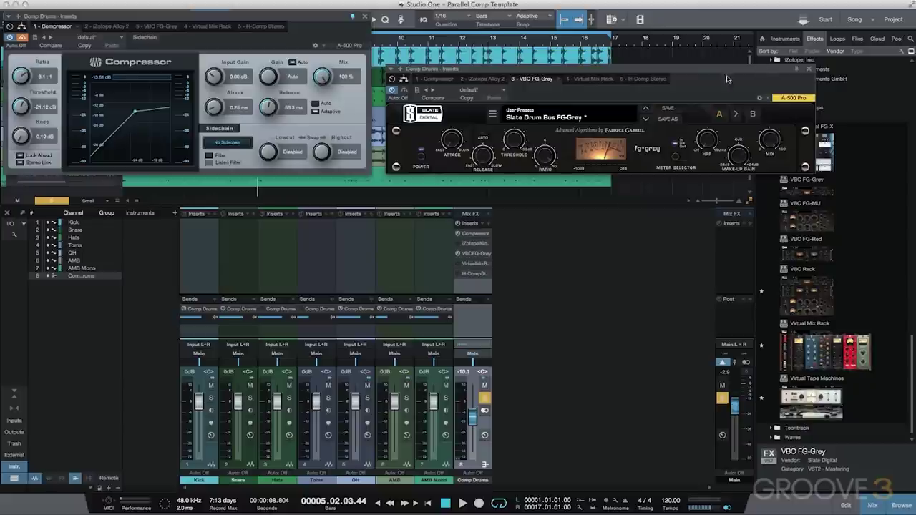
left_click(466, 263)
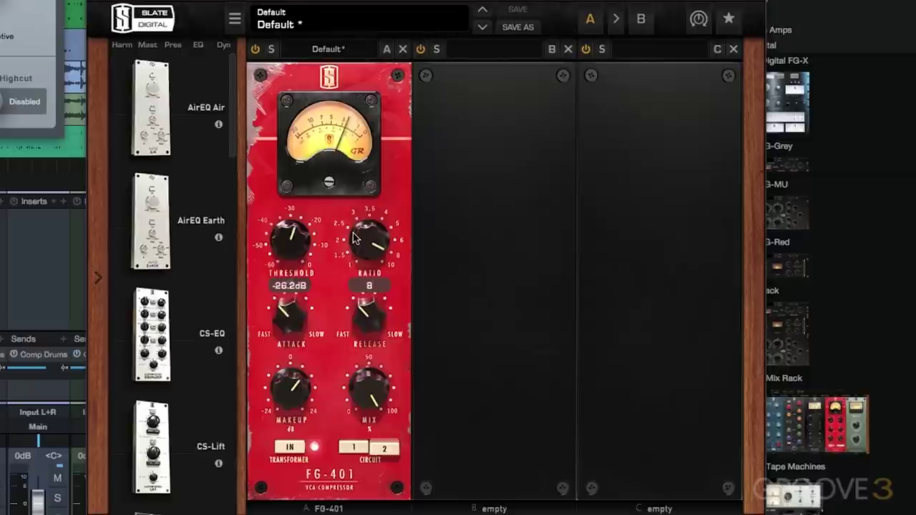
left_click_drag(289, 315, 280, 354)
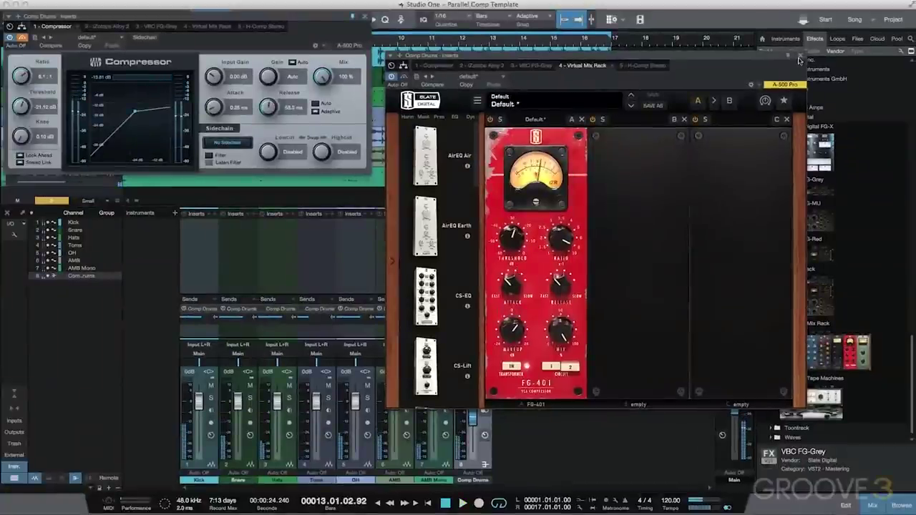
- Show H-Comp Stereo on the Comp Drums channel, fine-tune its threshold, and play the drums through it
left_click(645, 65)
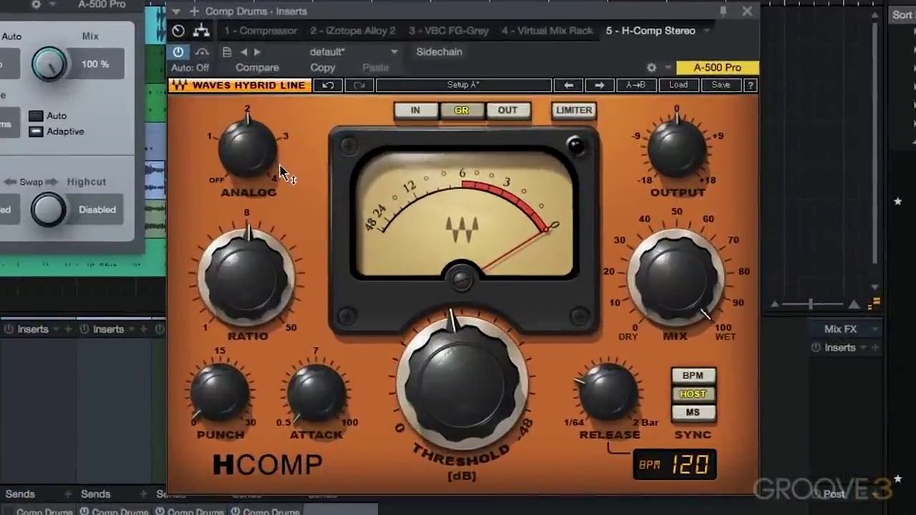
left_click_drag(262, 286, 265, 329)
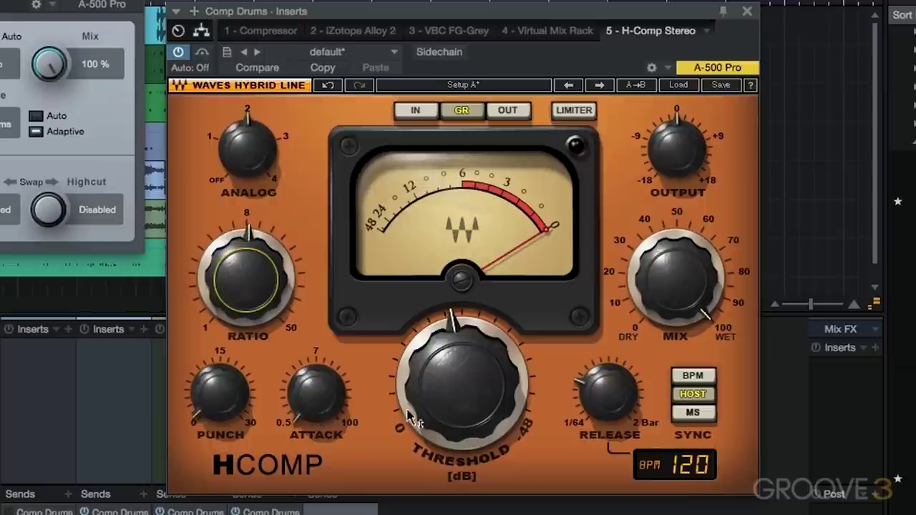
left_click_drag(454, 401, 444, 393)
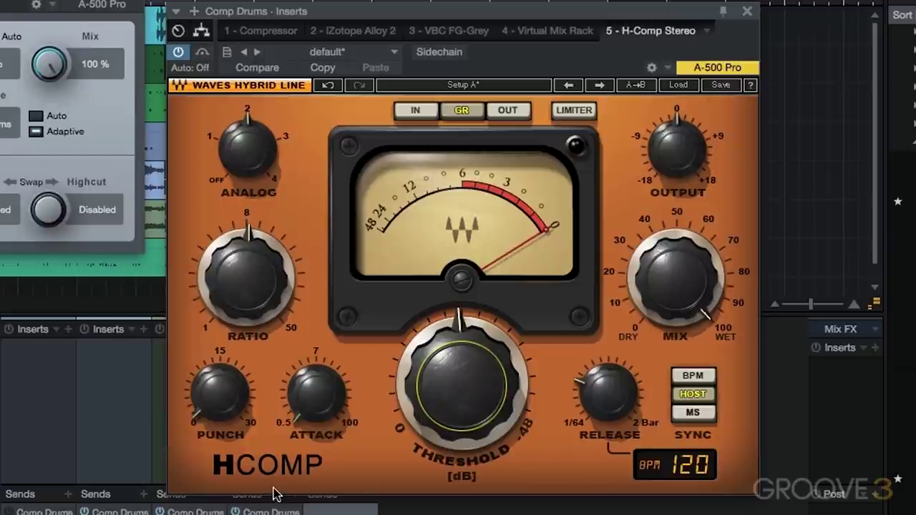
left_click_drag(368, 16, 361, 9)
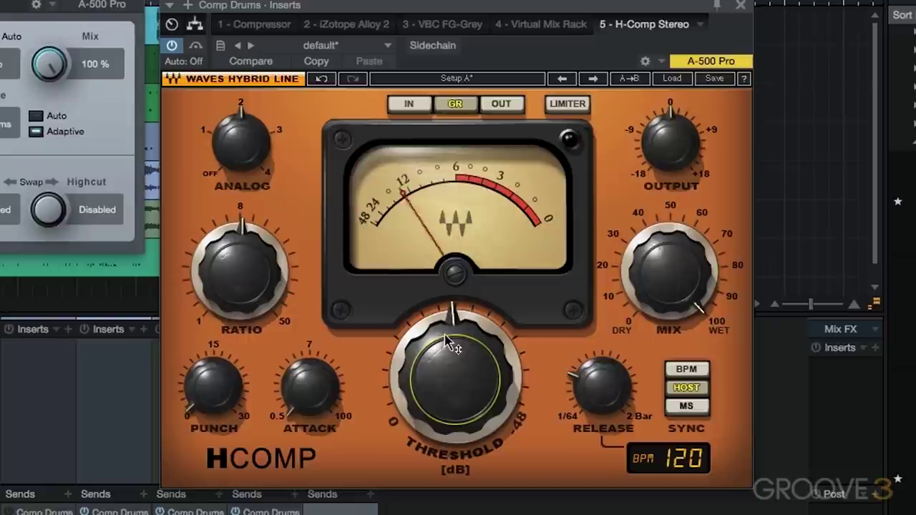
mouse_move(446, 337)
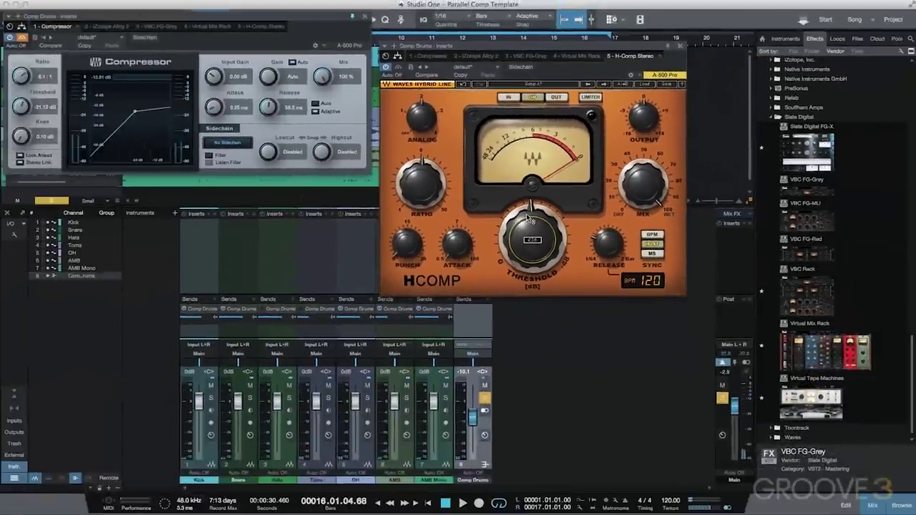
left_click(682, 47)
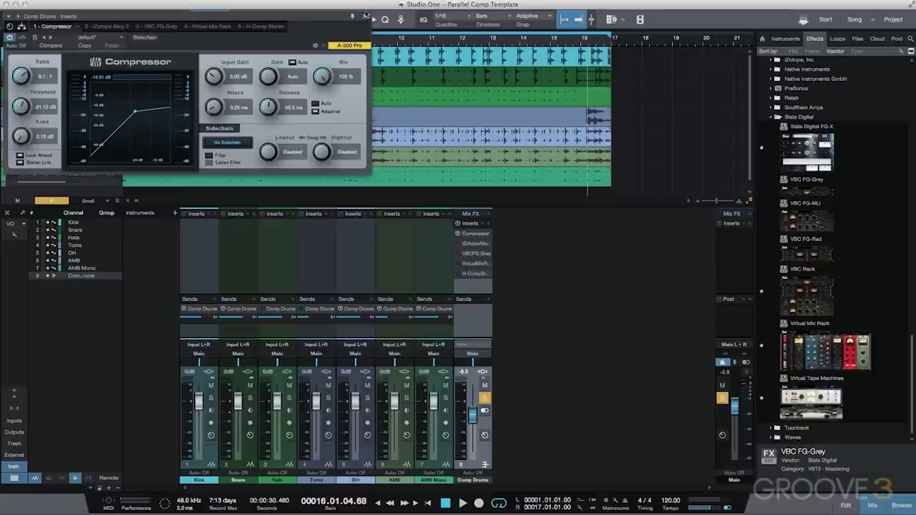
- Unsolo Comp Drums with its level at -7.6 dB, and play the full drum mix with the stock Compressor in parallel
left_click(365, 14)
left_click(487, 398)
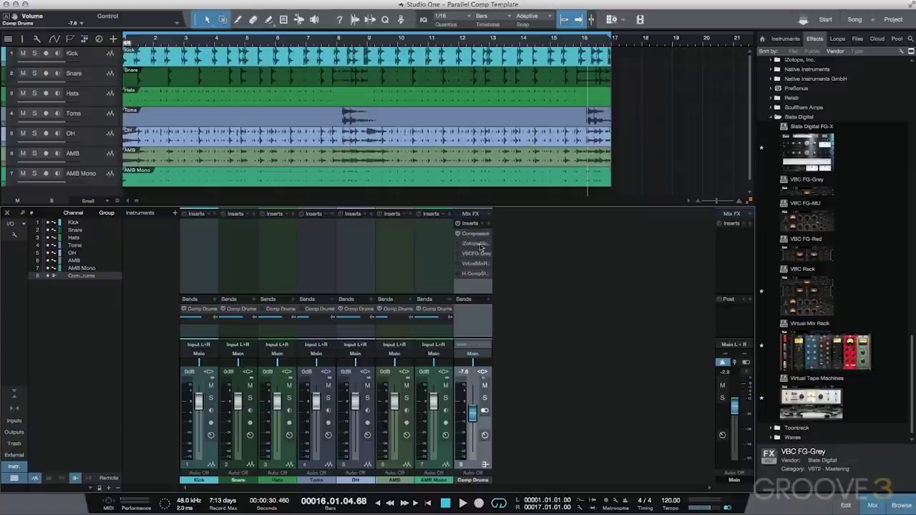
left_click(474, 234)
key("space")
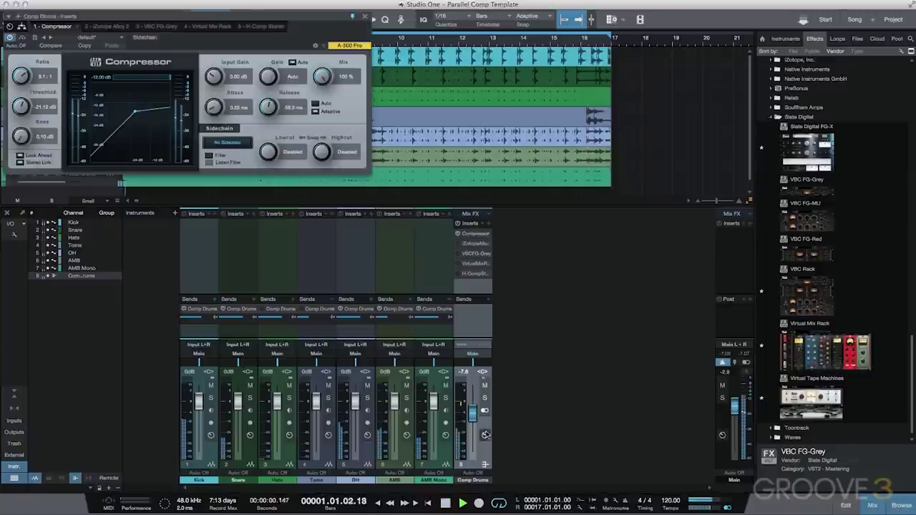
- Switch the playing parallel channel from the stock Compressor to iZotope Alloy 2 and audition it in the full mix
left_click(469, 247)
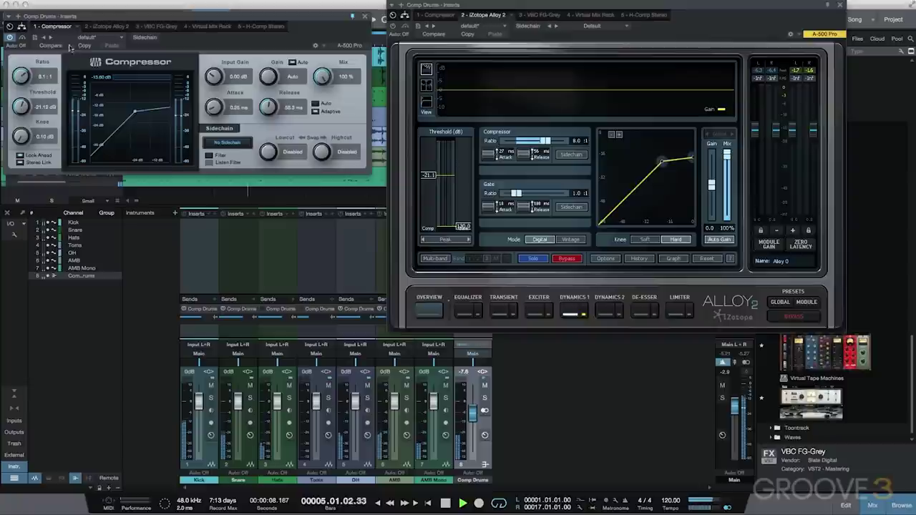
left_click(21, 38)
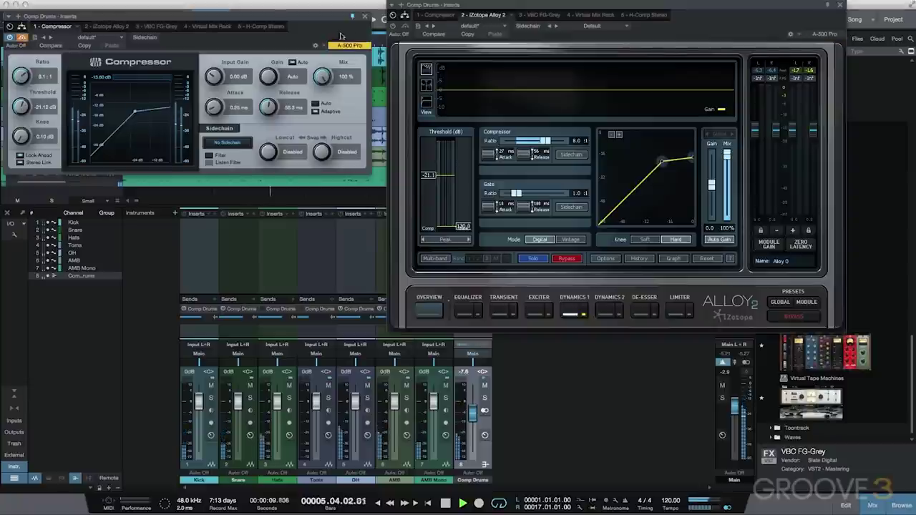
left_click(405, 29)
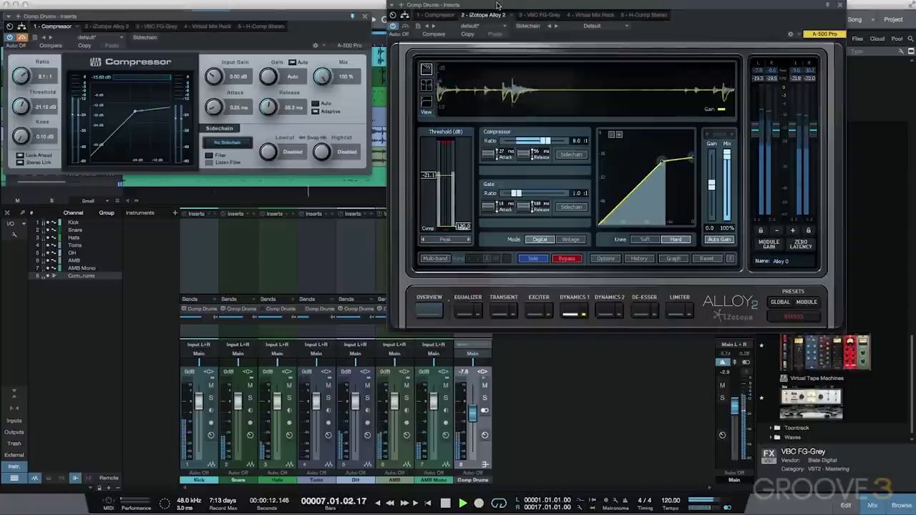
left_click_drag(509, 4, 119, 17)
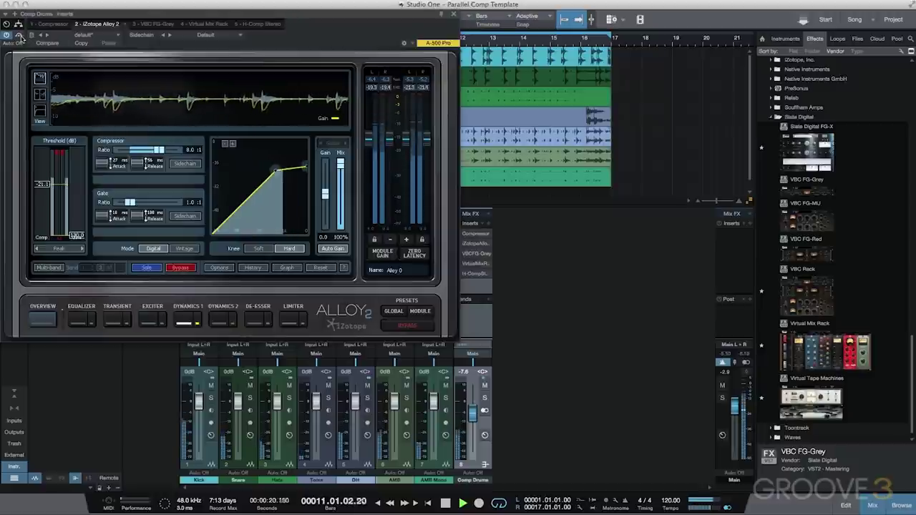
left_click(452, 15)
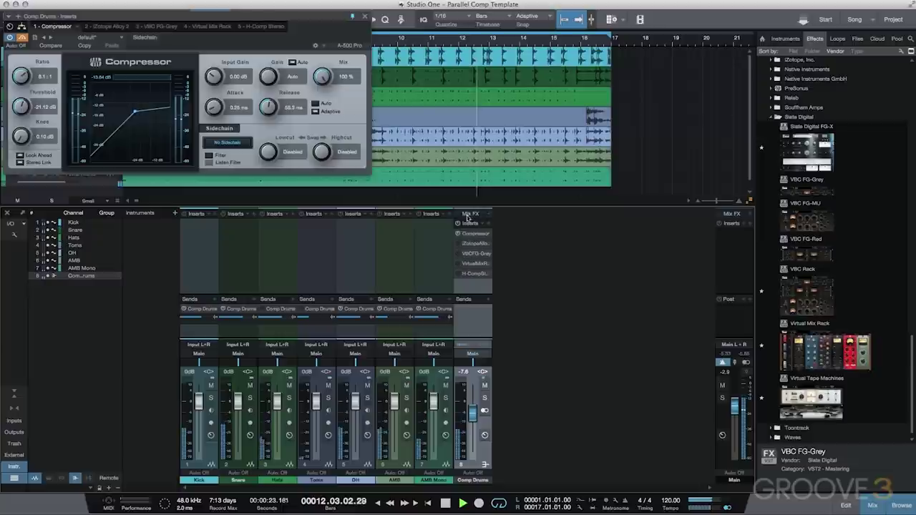
- Audition VBC FG-Grey as the parallel compressor in the full drum mix
left_click(474, 256)
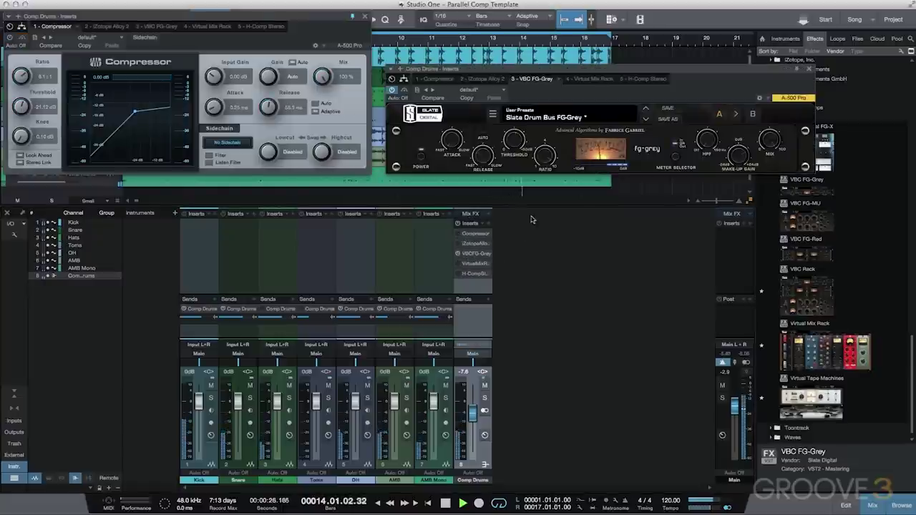
mouse_move(734, 165)
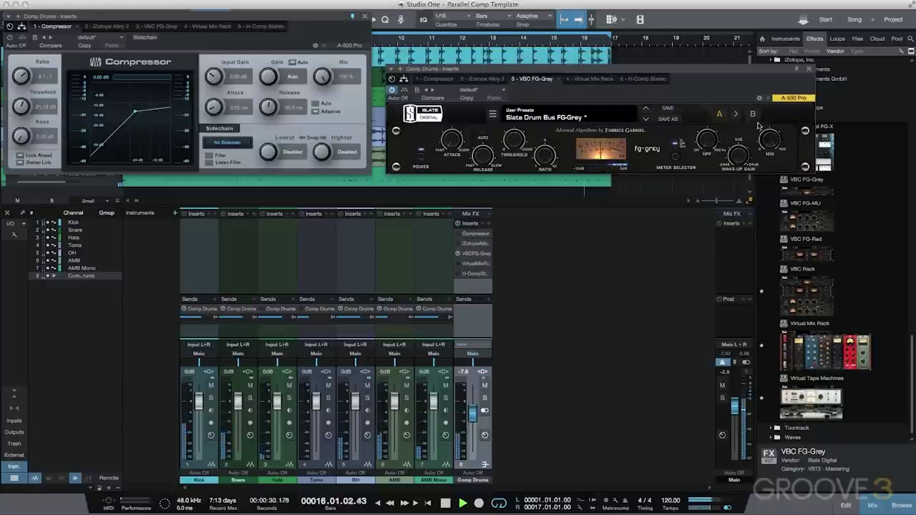
left_click(810, 70)
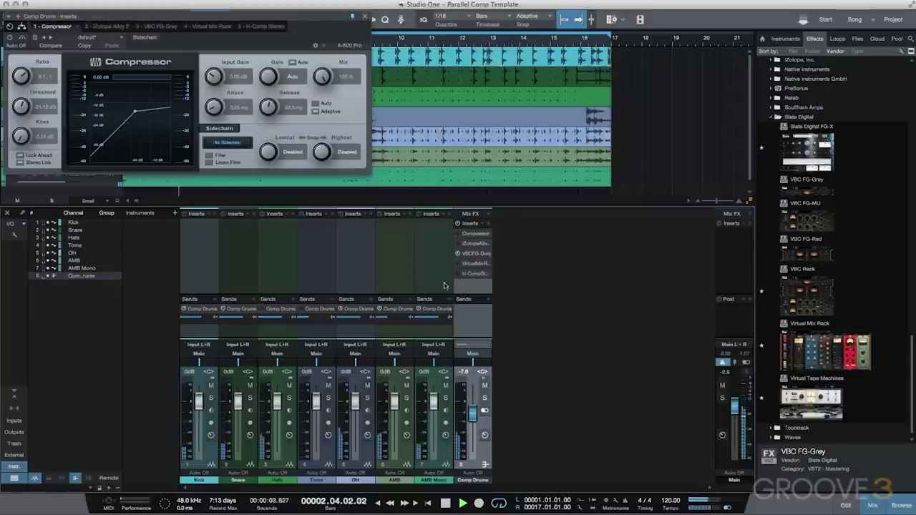
- Audition the Virtual Mix Rack's FG-401 as the parallel compressor in the full drum mix
left_click(476, 264)
left_click_drag(584, 57, 570, 20)
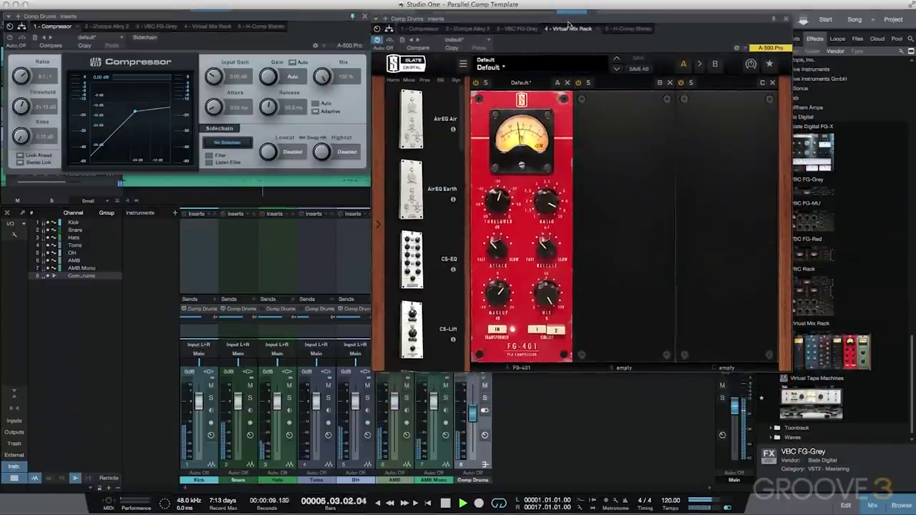
left_click(785, 21)
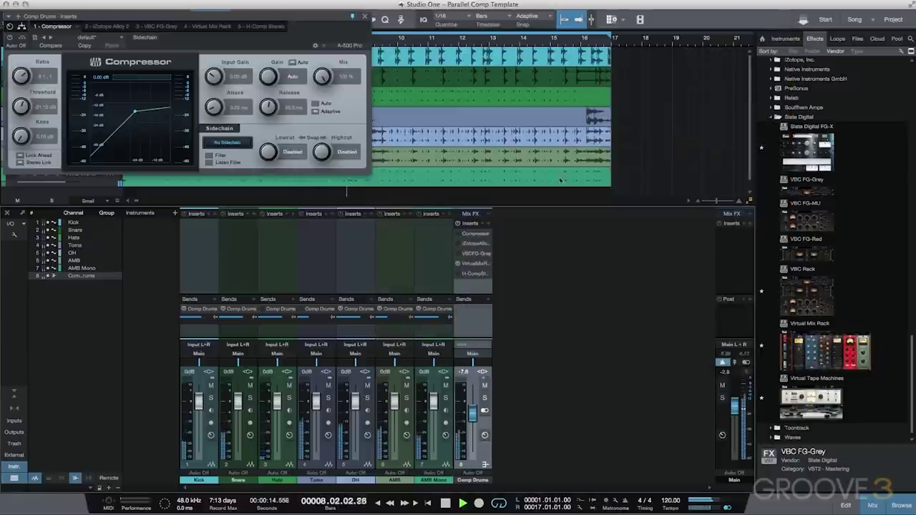
- Audition H-Comp Stereo in the mix, and reactivate the stock Compressor with its window moved clear of the track list
double_click(471, 275)
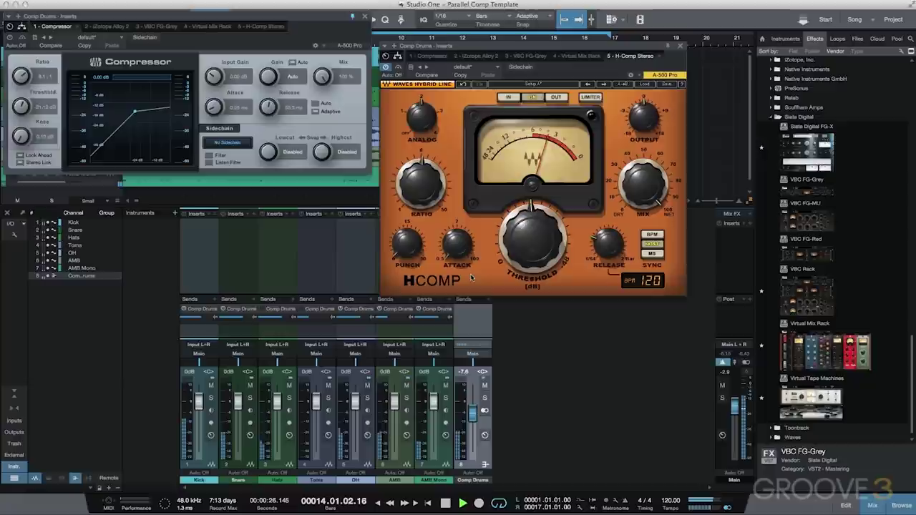
left_click(680, 49)
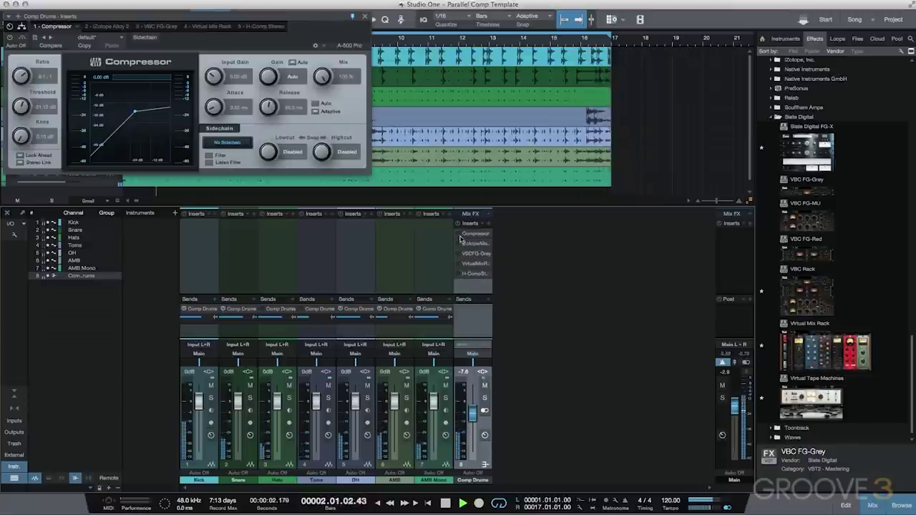
left_click(458, 234)
left_click_drag(173, 17, 541, 50)
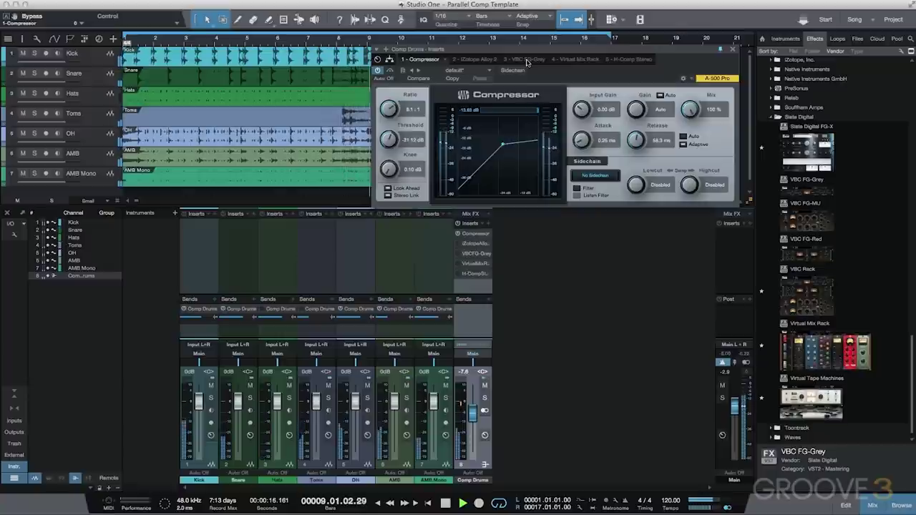
key("space")
left_click_drag(606, 57, 300, 45)
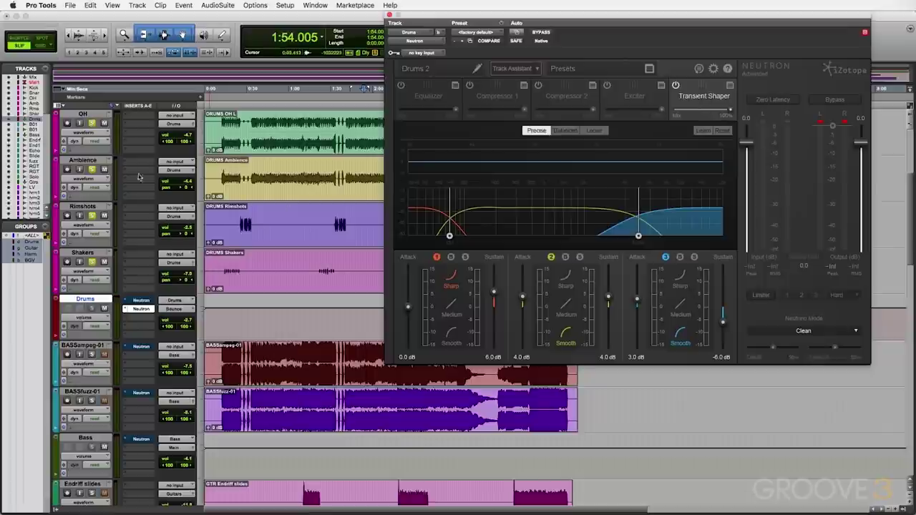
- Switch to Pro Tools, bypass Neutron's Transient Shaper on the Drums track, and play the drums without it
left_click(675, 86)
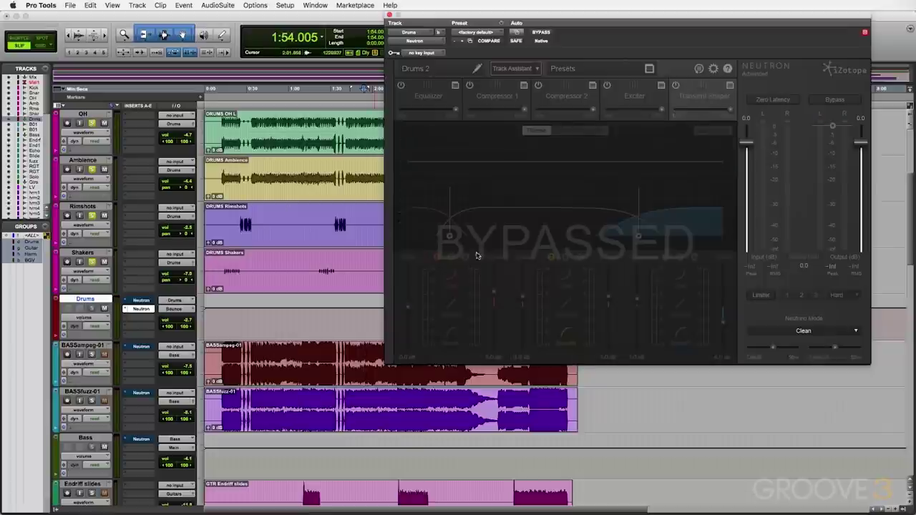
key("space")
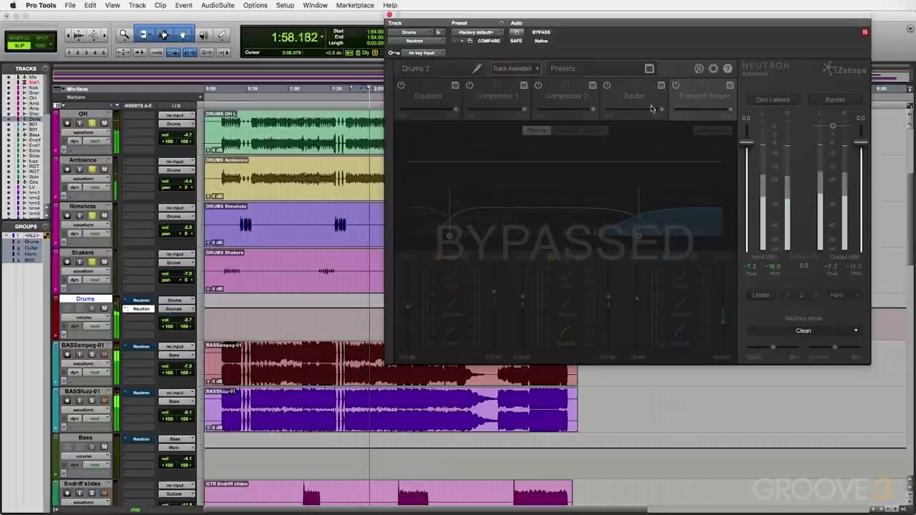
key("space")
- View the Transient Shaper's preset list at Emphasized Drums, and close the preset manager
left_click(729, 85)
left_click(328, 158)
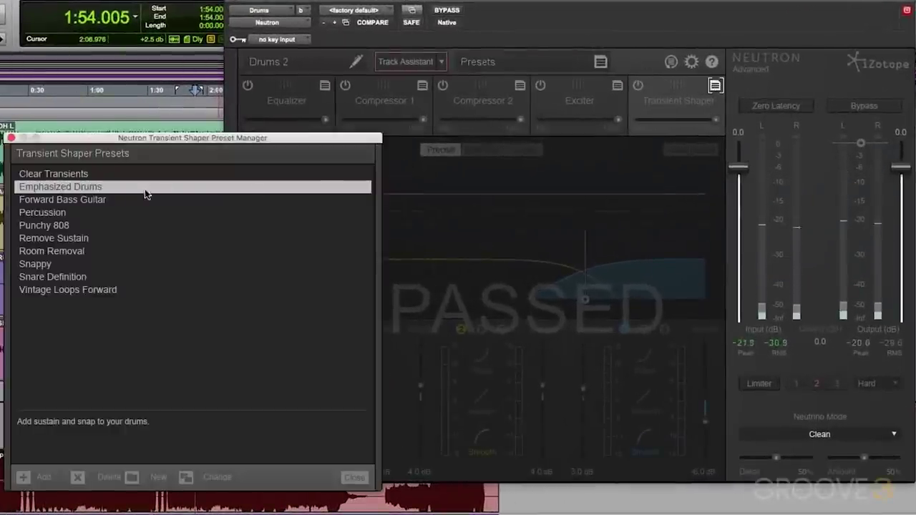
left_click(11, 138)
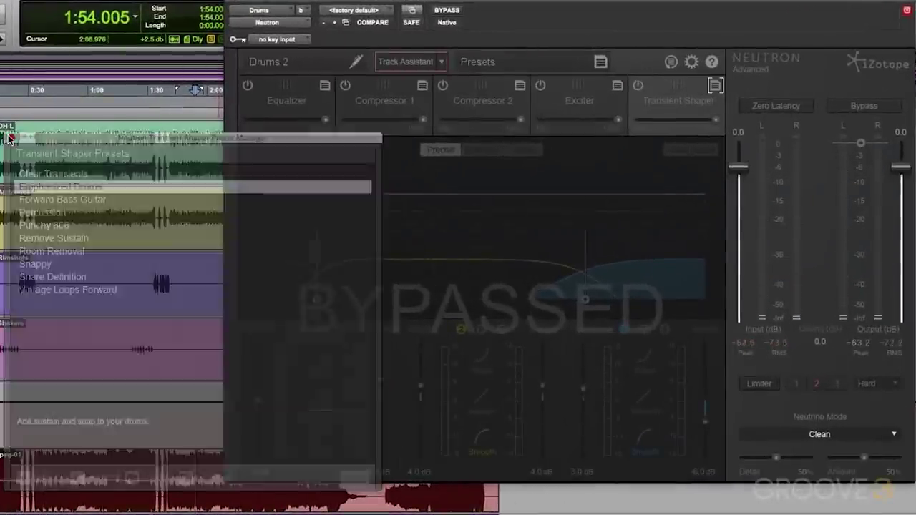
- Re-enable the Transient Shaper during playback to compare the drums with and without it, and stop playback
key("space")
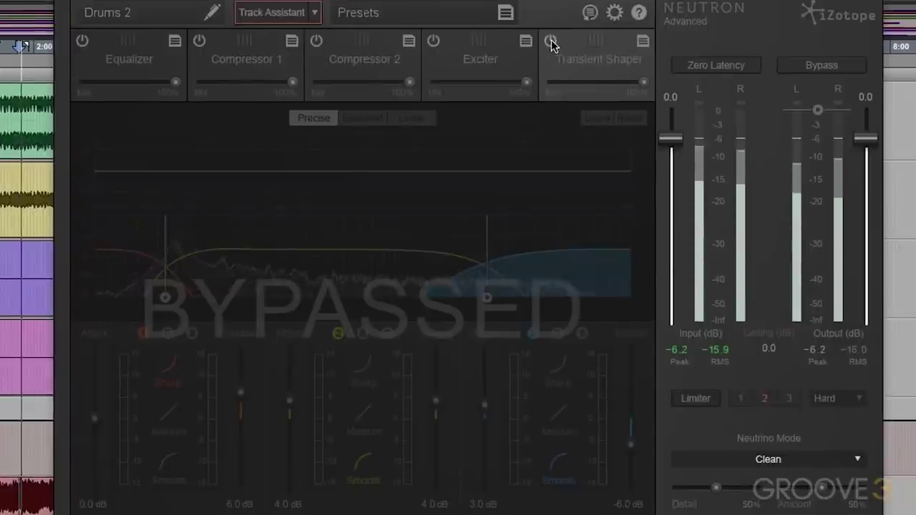
left_click(551, 41)
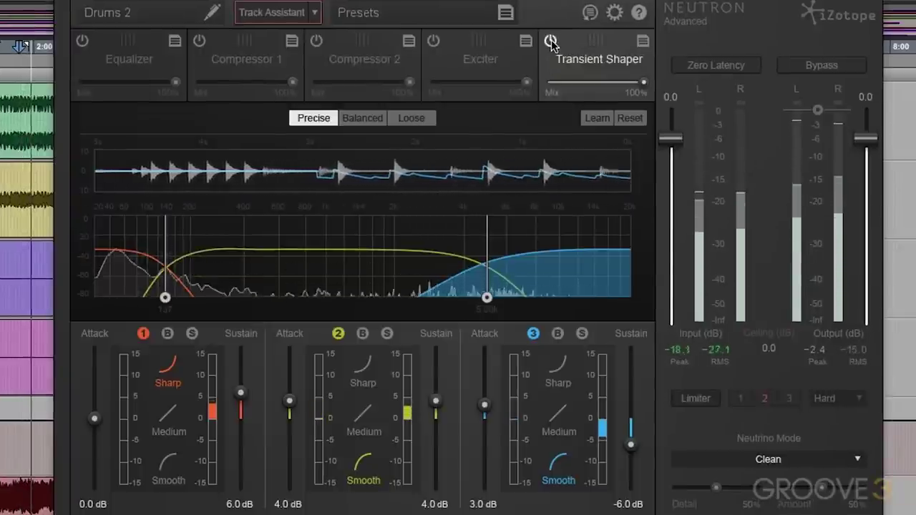
key("space")
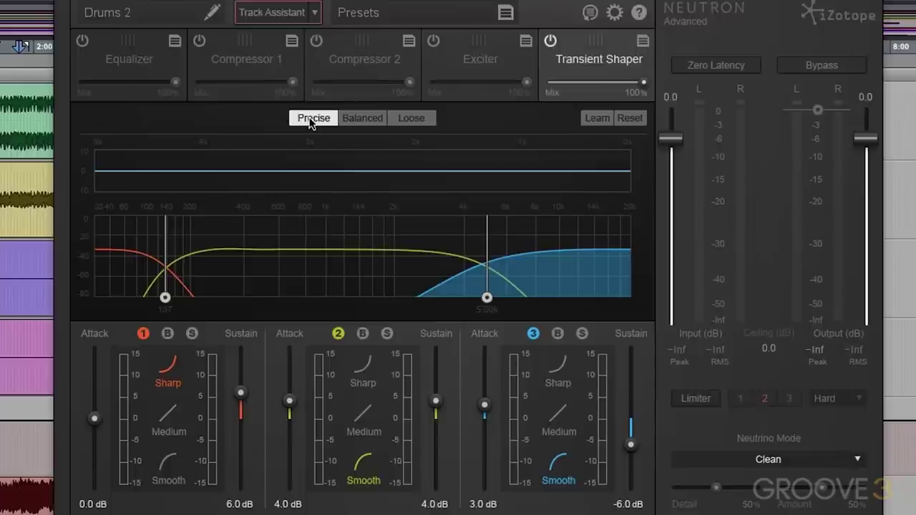
- Try the Transient Shaper's Loose global response, followed by Balanced
left_click(413, 119)
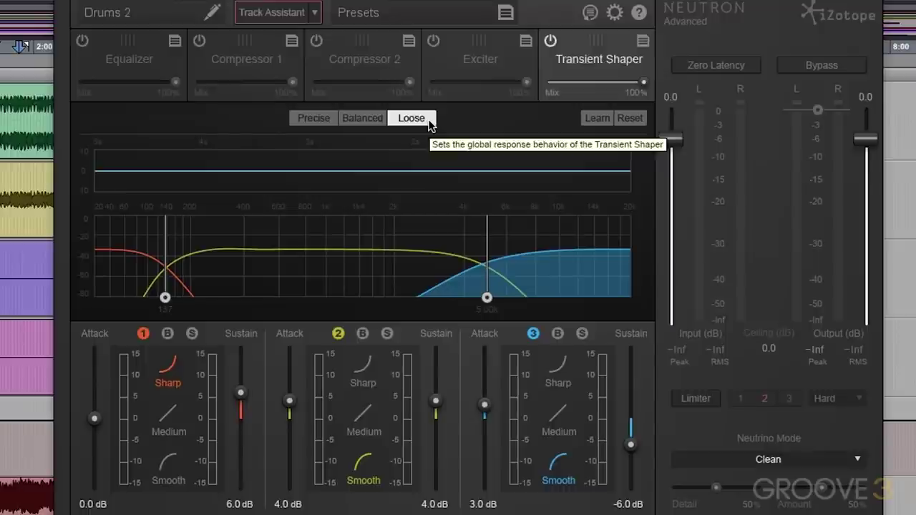
left_click(363, 131)
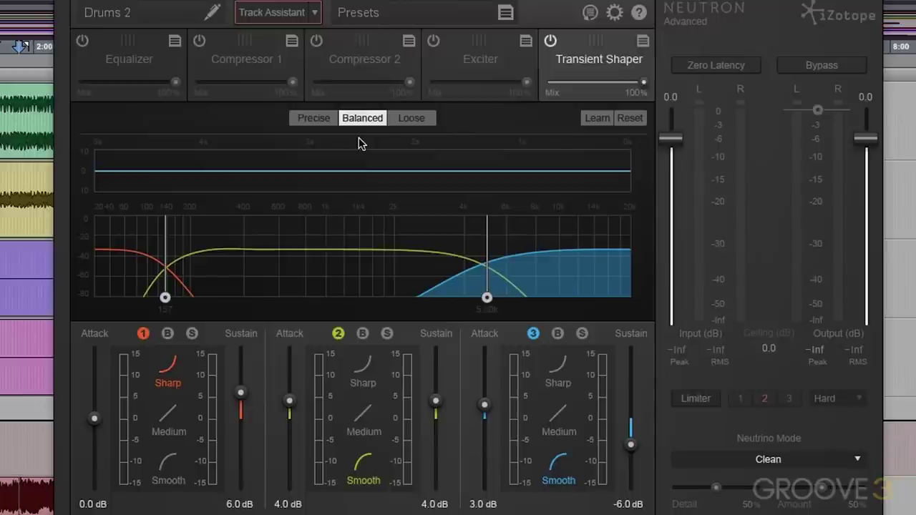
- Learn the band crossovers from the playing drums, and adjust them manually to about 252 Hz and 3.22 kHz
key("space")
left_click(598, 122)
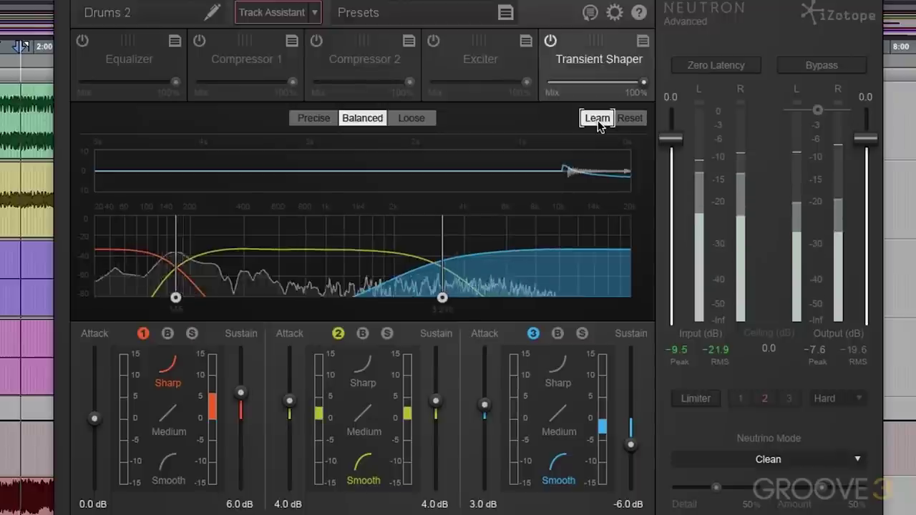
left_click_drag(164, 267, 200, 257)
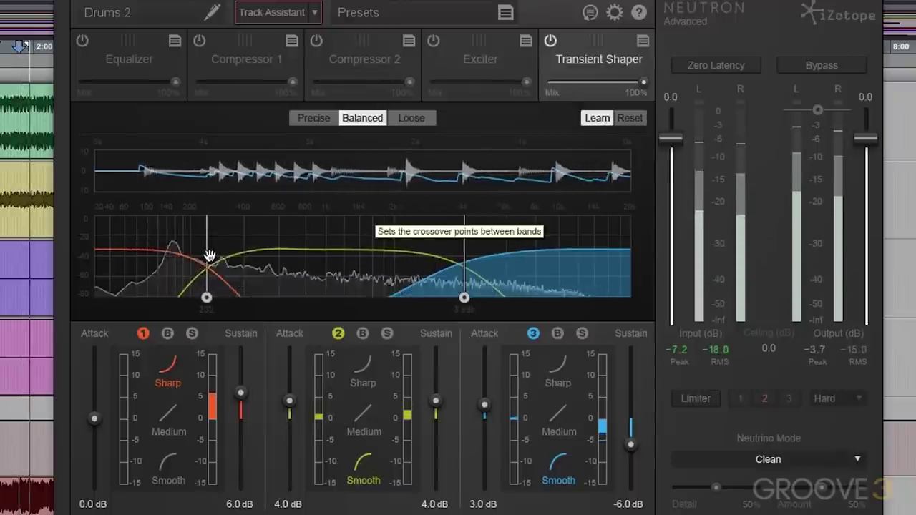
left_click_drag(464, 247, 441, 247)
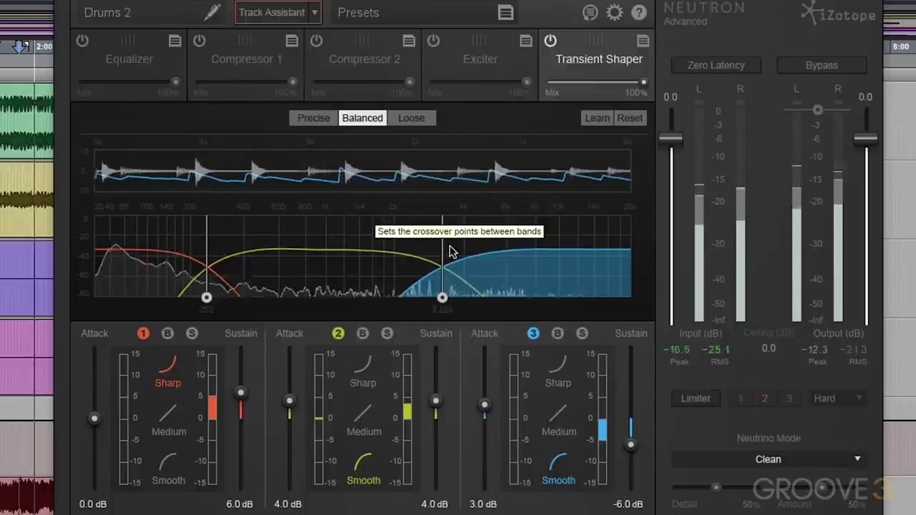
key("space")
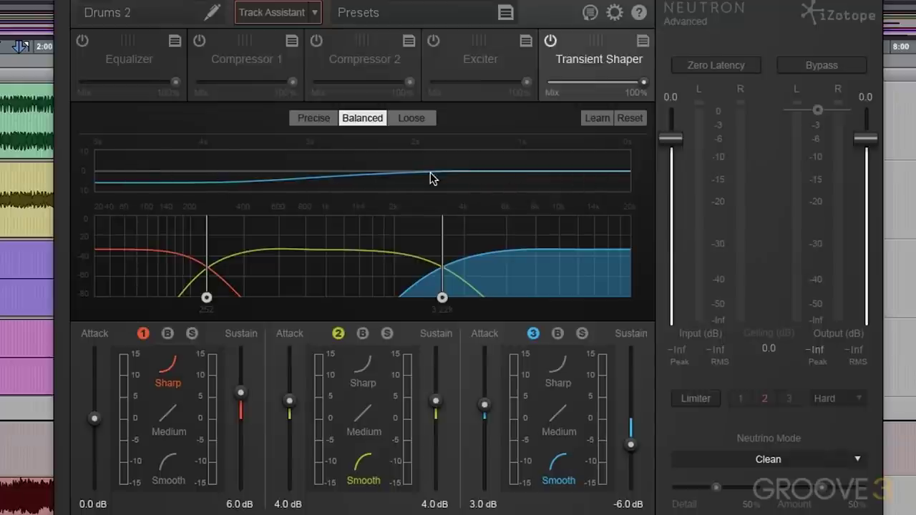
- Play the drums and examine the transient traces of the middle and low bands
key("space")
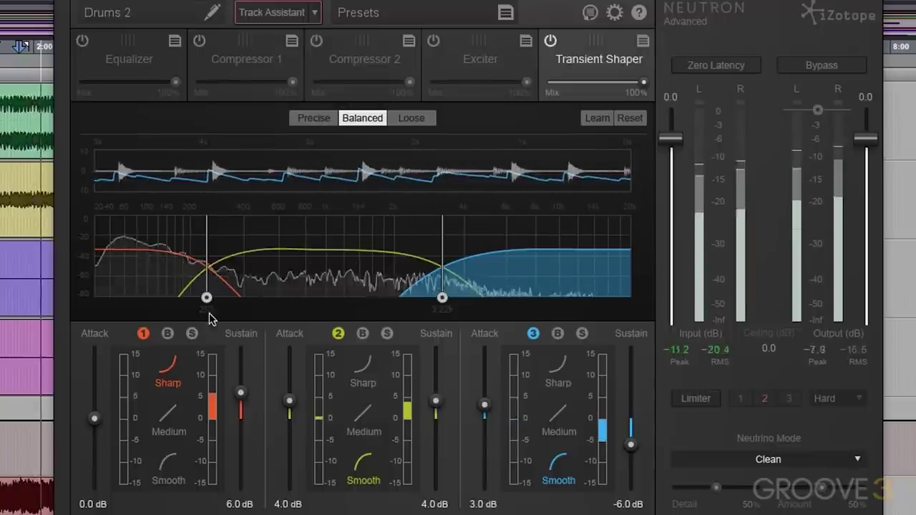
left_click(297, 278)
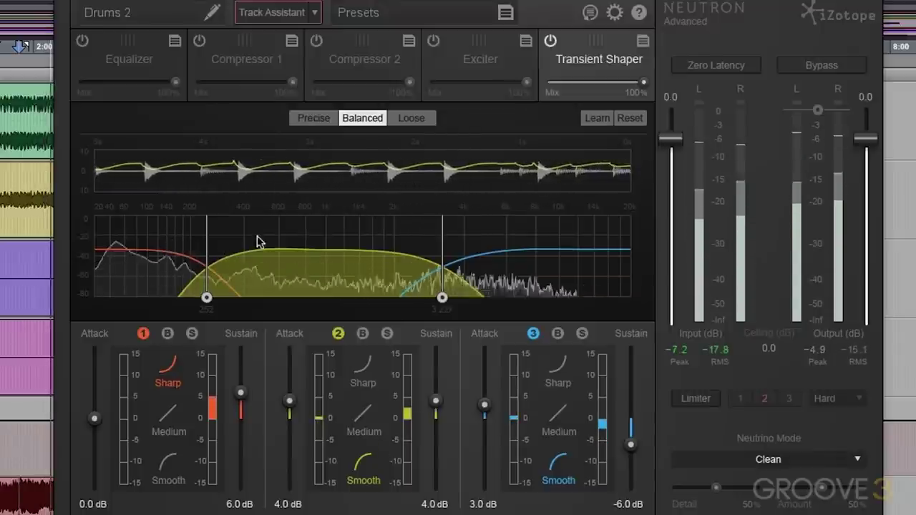
left_click(144, 284)
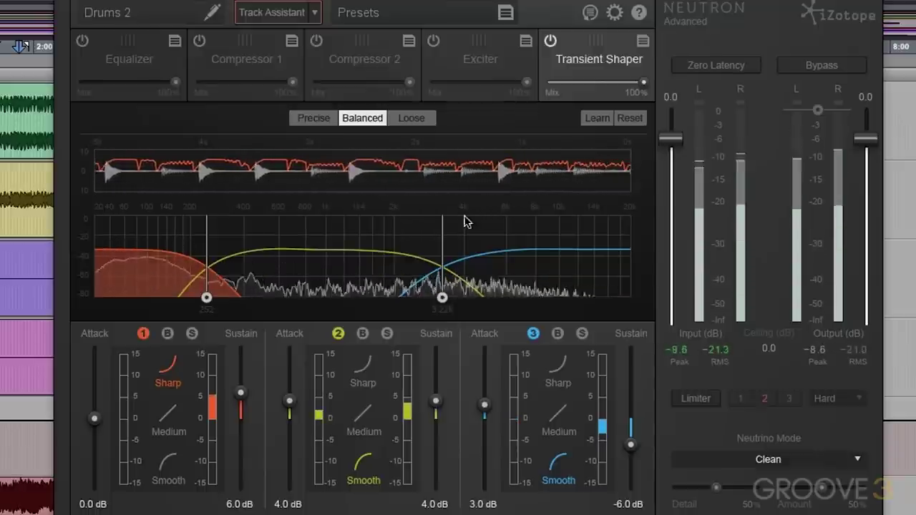
key("space")
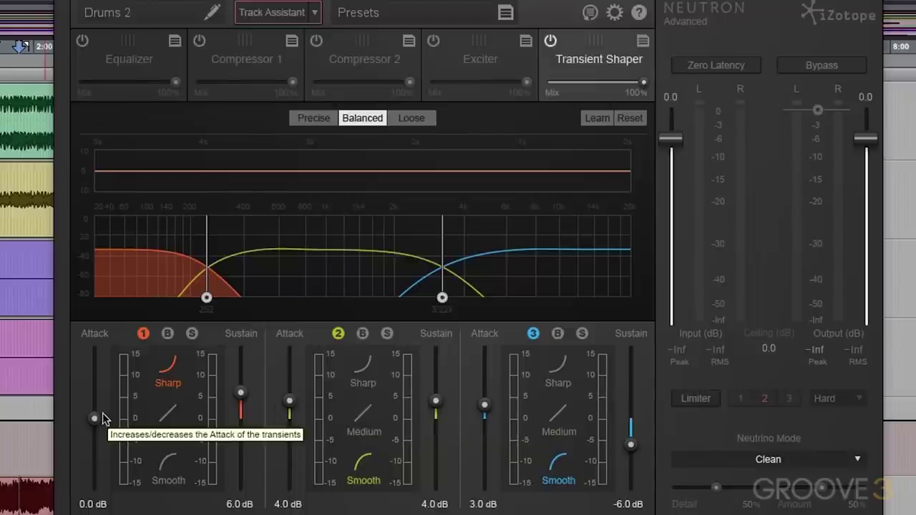
- Lower the low band's attack to -9.8 dB and its sustain to -8.2 dB
left_click_drag(94, 418, 99, 452)
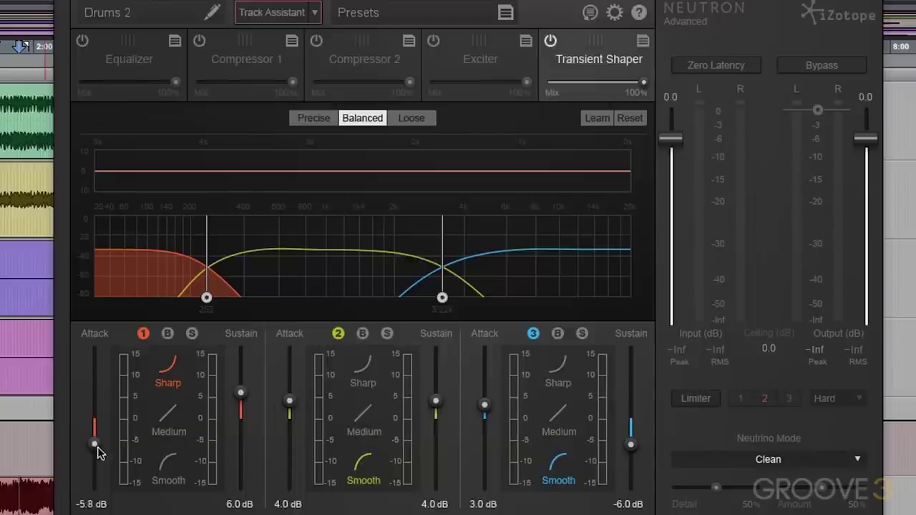
left_click_drag(240, 393, 242, 458)
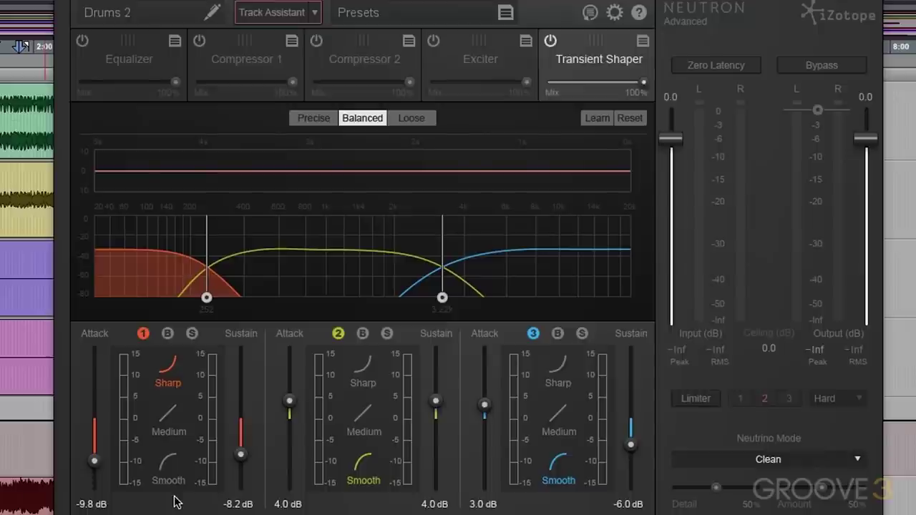
- Set the global response to Precise during playback, with the low band's attack at 5.4 dB and sustain at -9.6 dB
key("space")
left_click(312, 118)
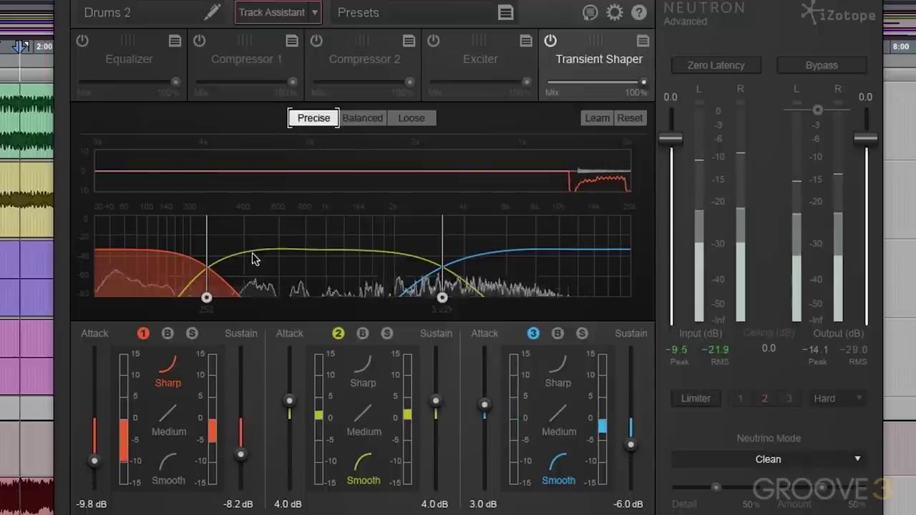
left_click_drag(97, 462, 94, 395)
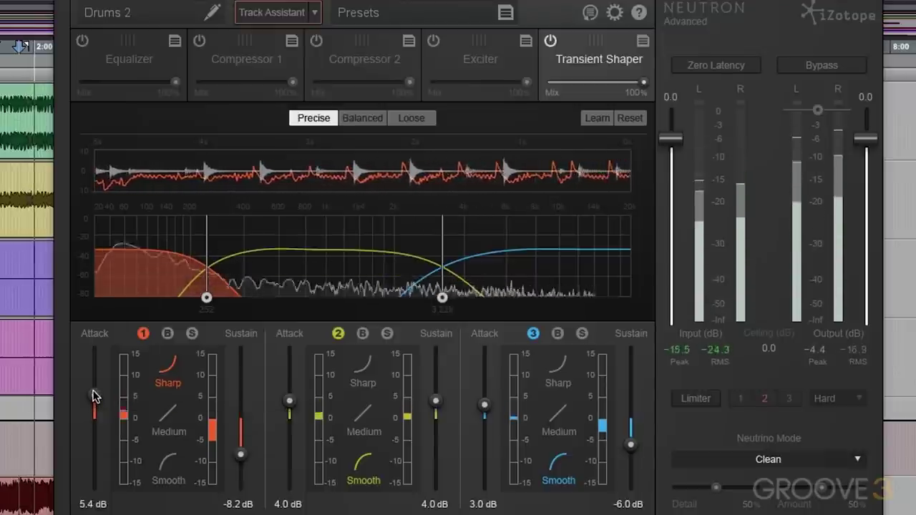
left_click_drag(240, 451, 240, 460)
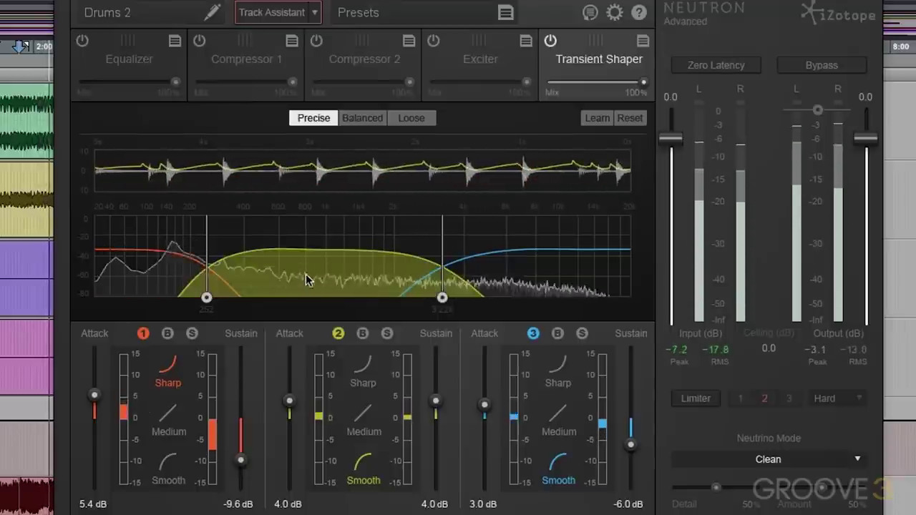
- Compare the middle band's Medium and Smooth shapes, choose Sharp, and set its attack to 5.6 dB and sustain to 3.2 dB
mouse_move(289, 402)
left_mouse_down()
mouse_move(290, 380)
mouse_move(290, 401)
left_mouse_up()
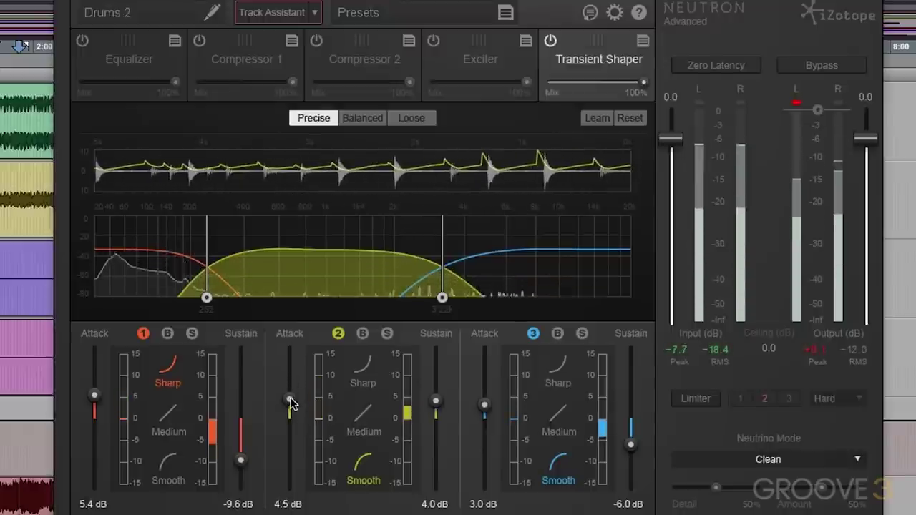
mouse_move(436, 401)
left_mouse_down()
mouse_move(437, 373)
mouse_move(438, 385)
left_mouse_up()
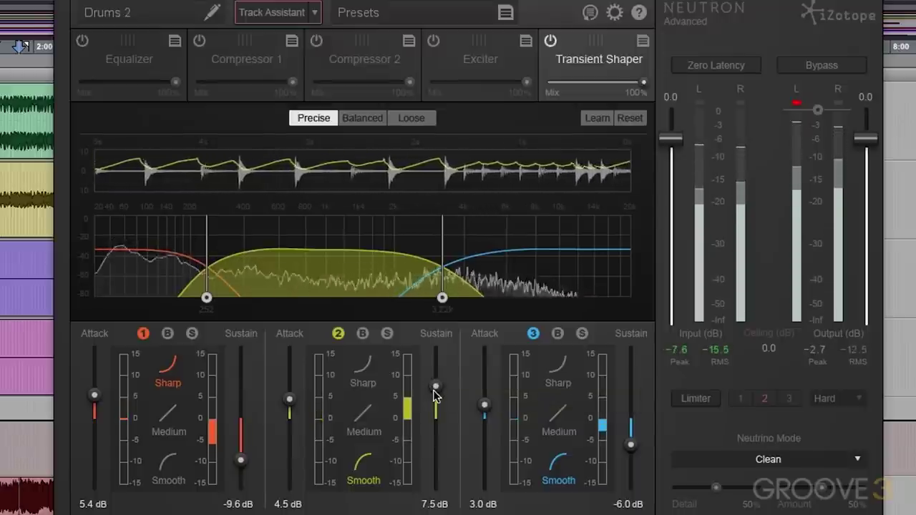
left_click(381, 419)
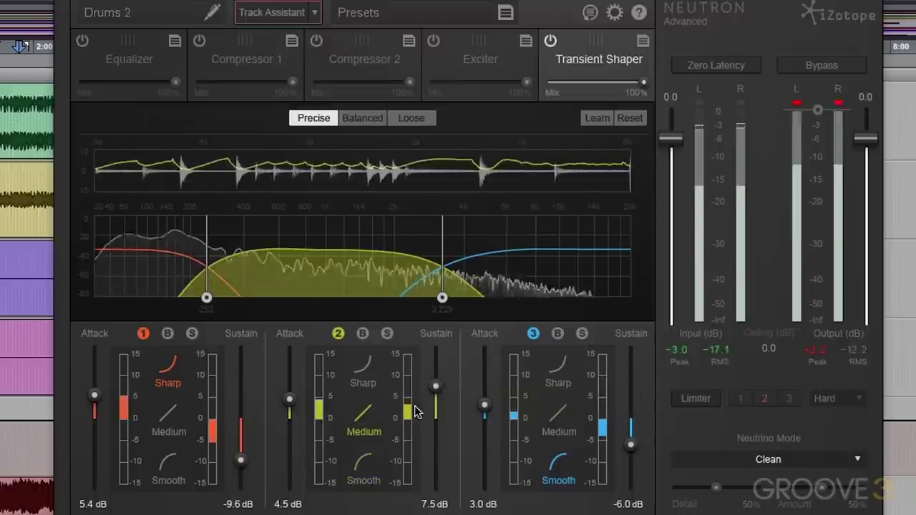
left_click(369, 460)
left_click(358, 381)
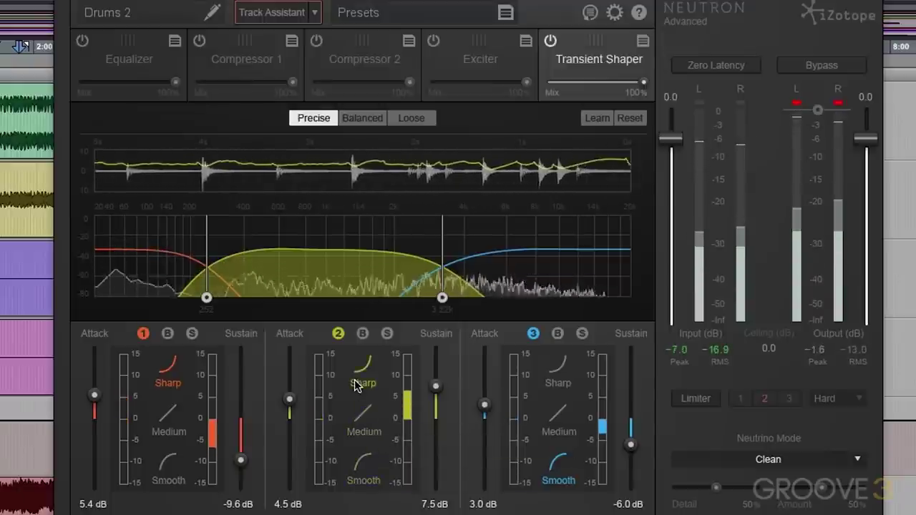
left_click_drag(436, 386, 436, 412)
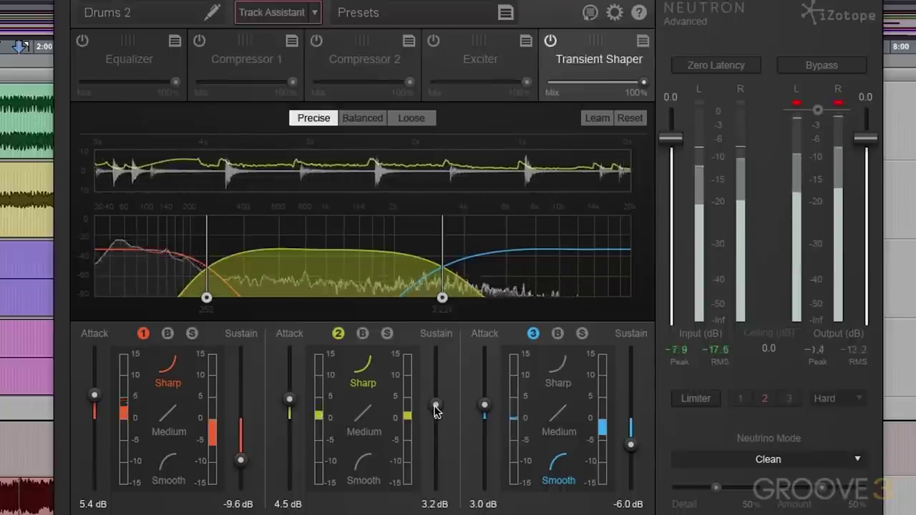
left_click_drag(290, 401, 290, 399)
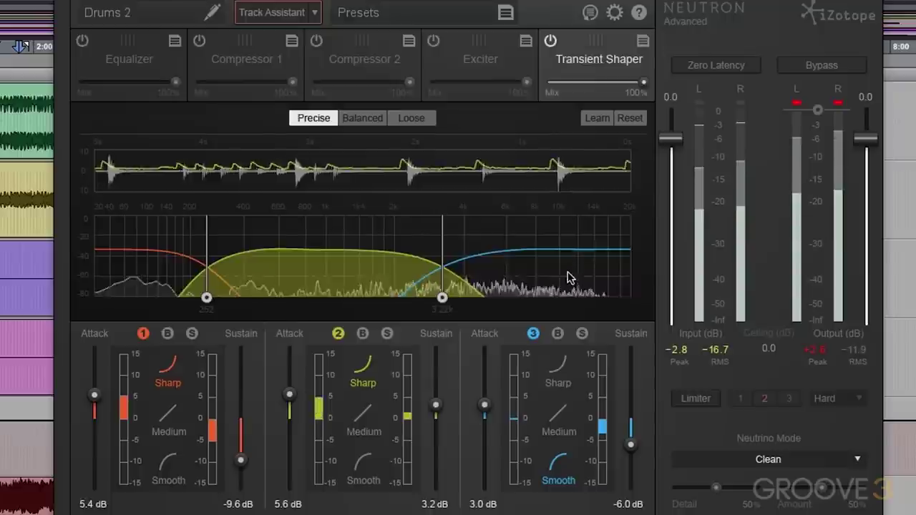
- Set the high band's attack to 8.2 dB and its sustain to -5.1 dB
left_click_drag(484, 405, 485, 389)
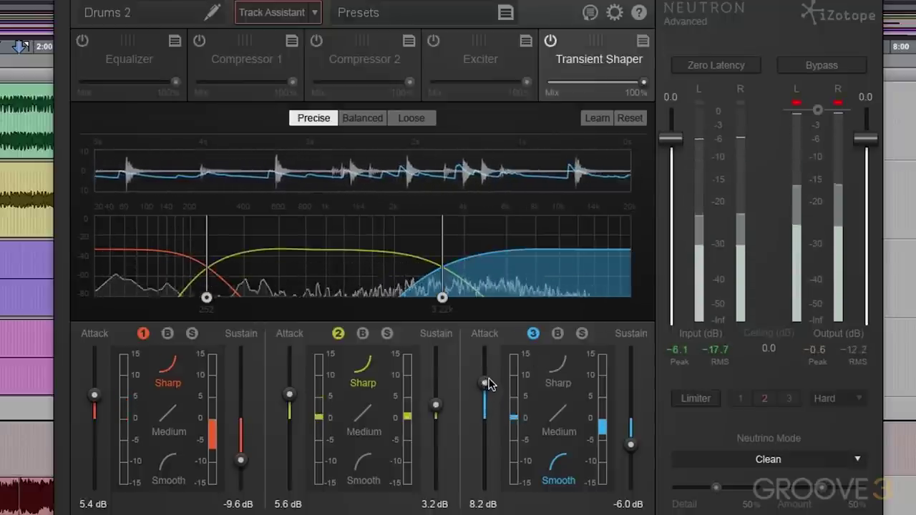
mouse_move(626, 443)
left_mouse_down()
mouse_move(633, 374)
mouse_move(633, 455)
left_mouse_up()
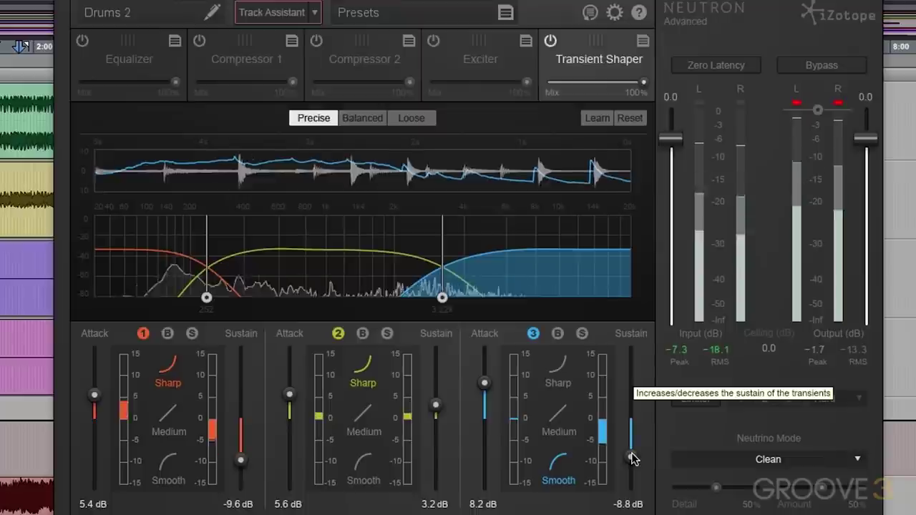
left_click_drag(633, 458, 633, 442)
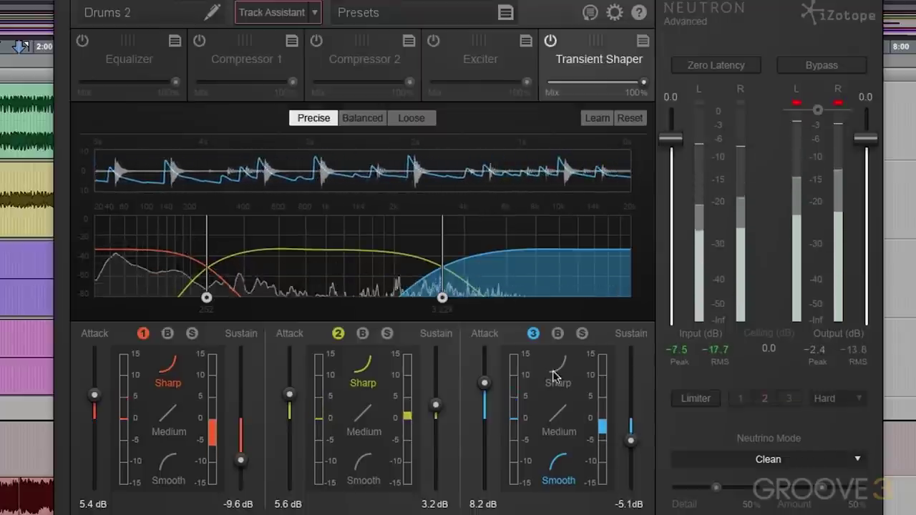
- Audition the bands with band bypass and the low band's solo, and set the Transient Shaper's mix to 50%
left_click(559, 334)
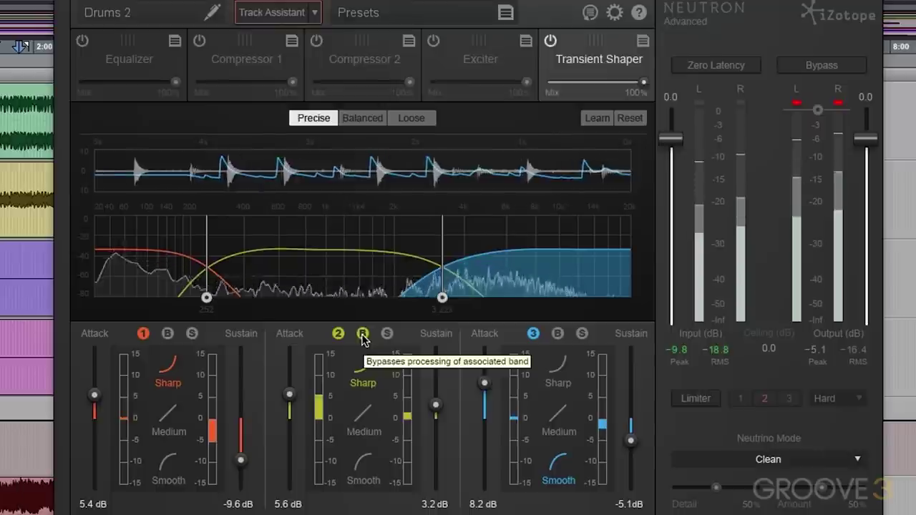
left_click(192, 333)
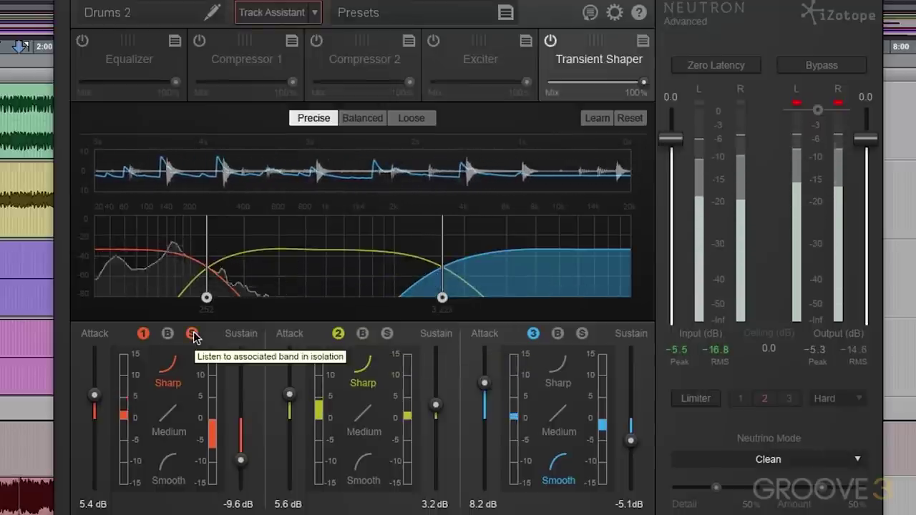
left_click(193, 336)
left_click_drag(646, 83, 598, 88)
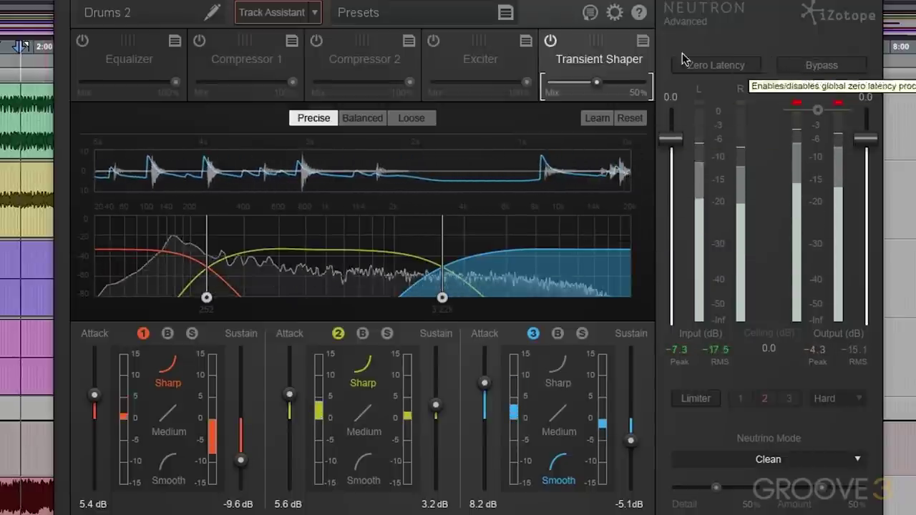
- Compare the drums with and without the Transient Shaper by bypassing the module and re-enabling it during playback
left_click(550, 41)
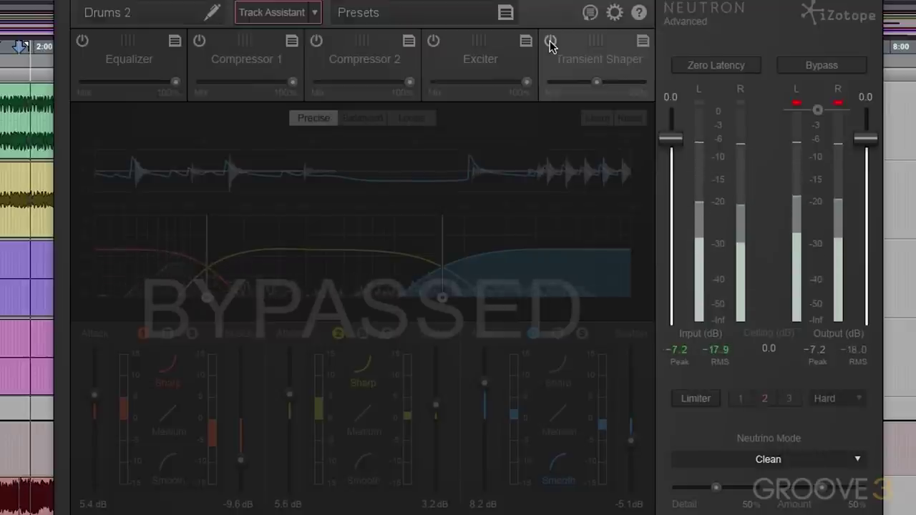
left_click(550, 41)
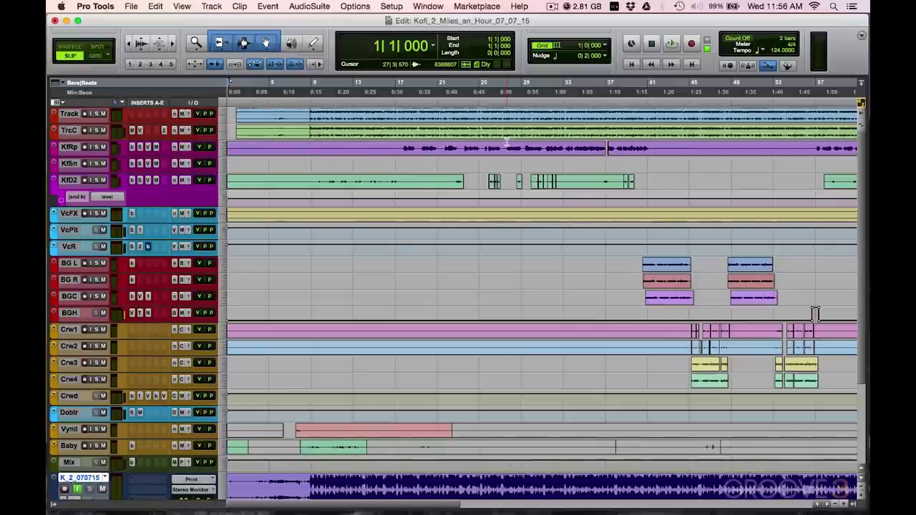
- Audition the full mix from the start, and solo the Track channel for playback from its second clip
key("space")
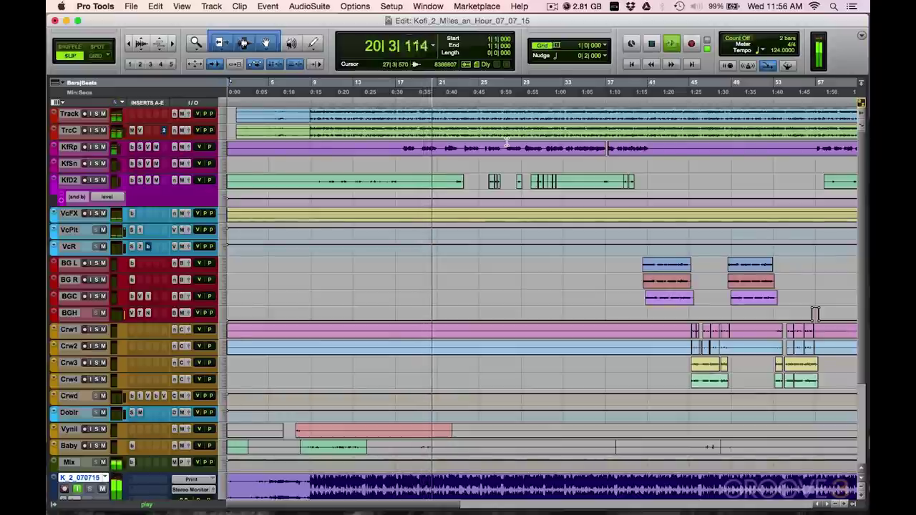
key("space")
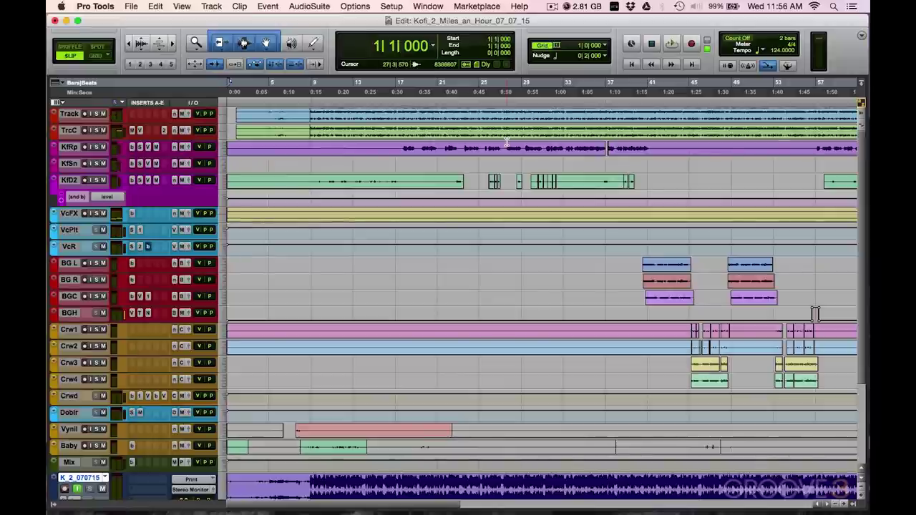
key("super+equal")
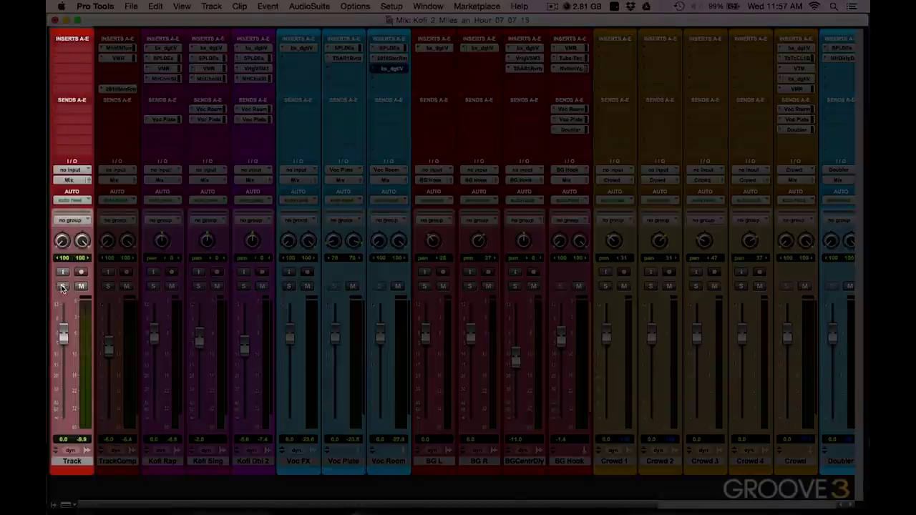
left_click(61, 287)
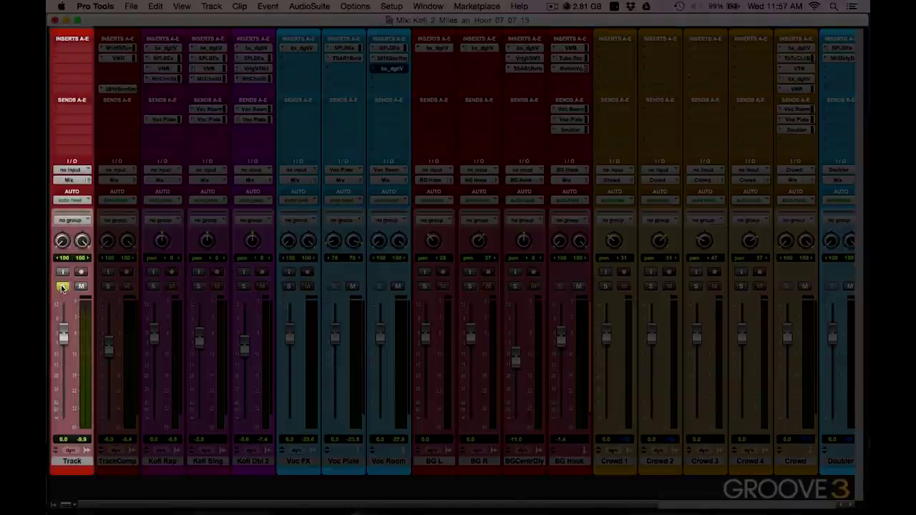
key("super+equal")
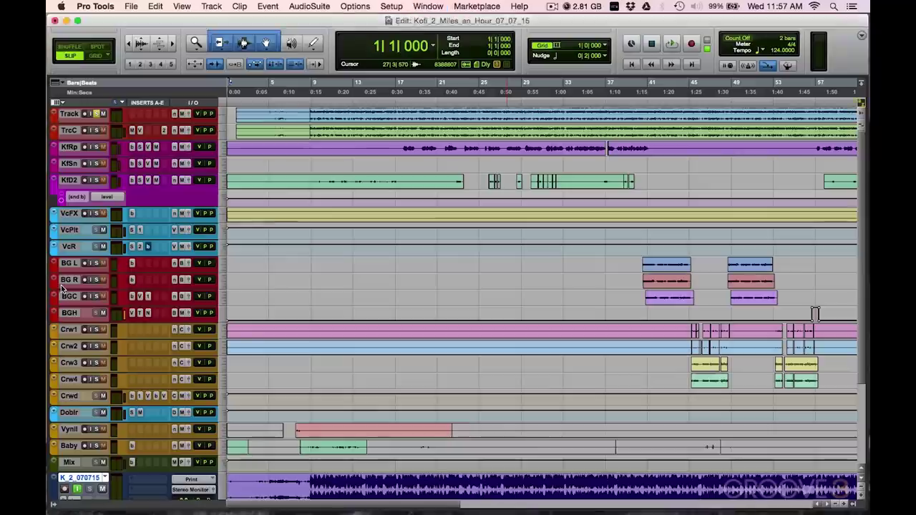
left_click(343, 120)
key("space")
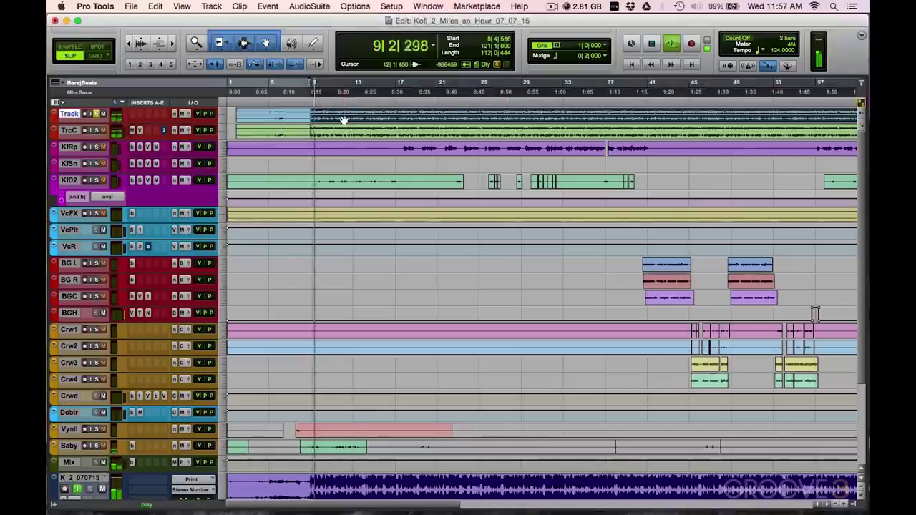
- Insert the stereo multichannel bx_digital V2 equalizer in the first insert slot of the Track channel
key("super+equal")
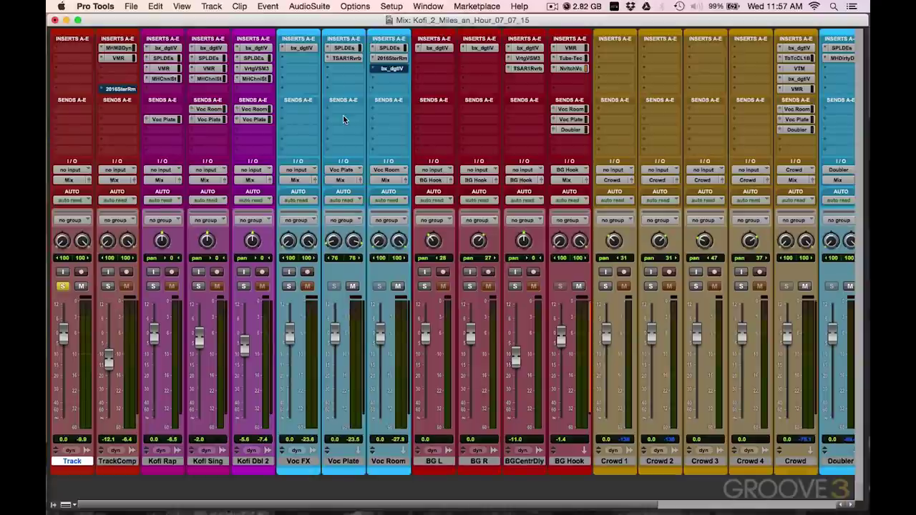
left_click(84, 46)
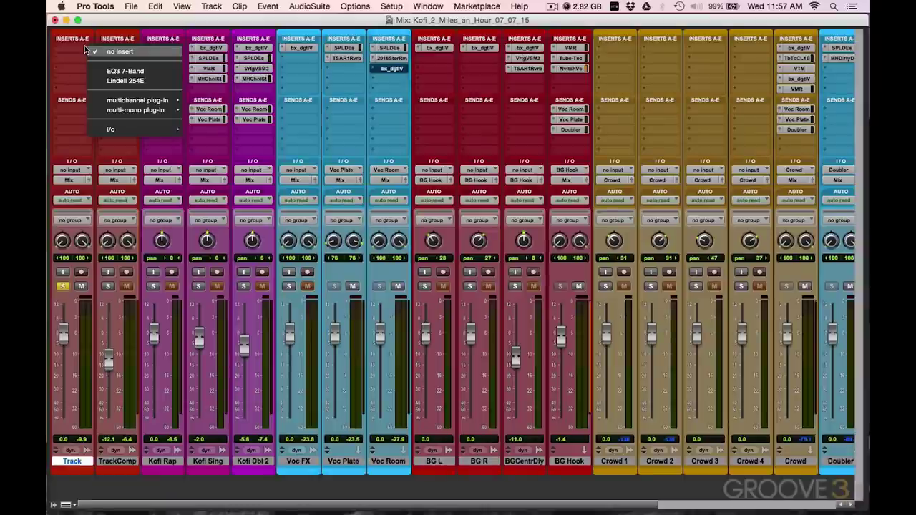
mouse_move(137, 100)
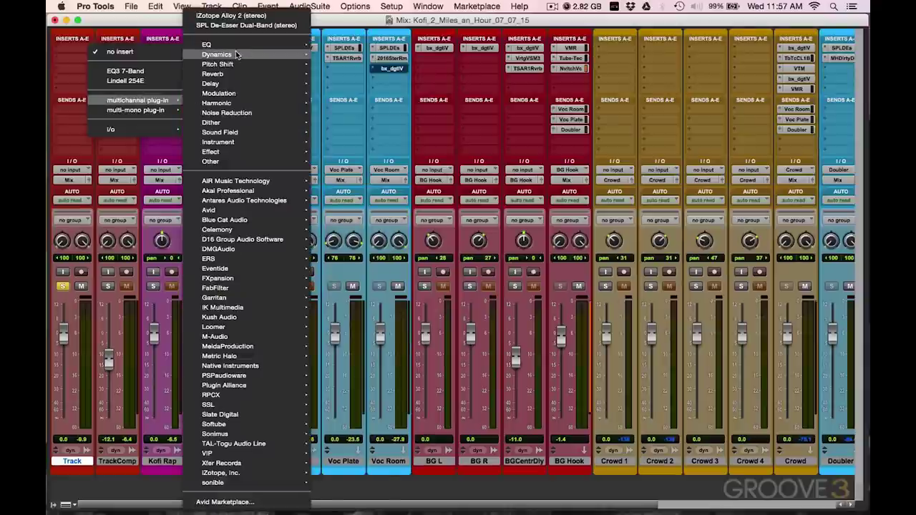
mouse_move(236, 46)
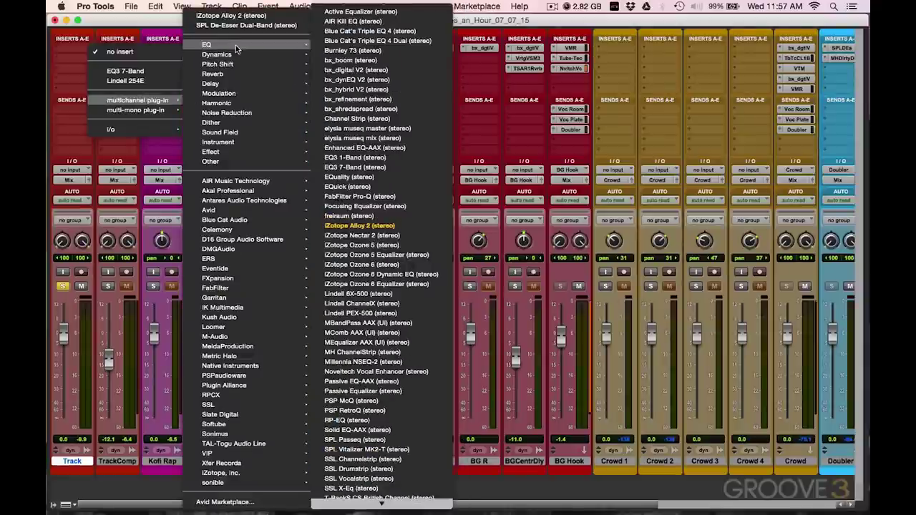
left_click(382, 70)
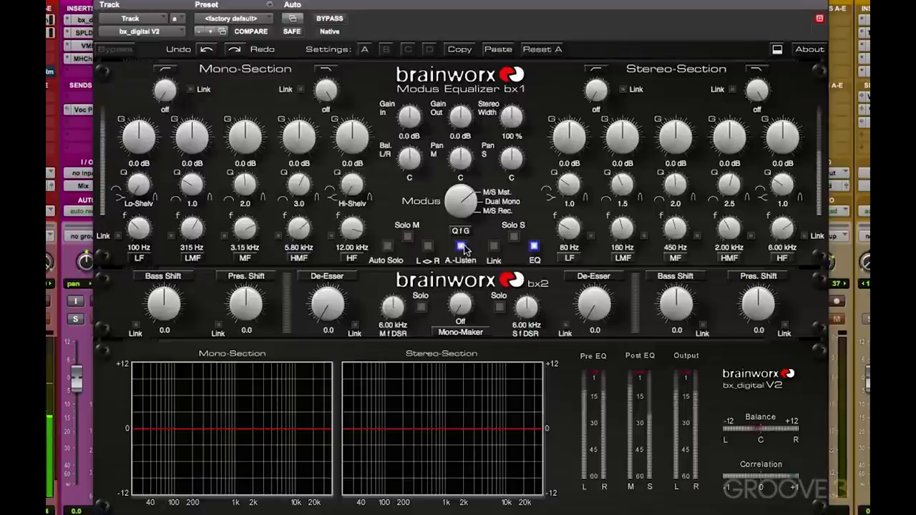
- Set the mono section's LF low shelf to 45 Hz with a gain of -1.5 dB
left_click_drag(139, 227, 141, 249)
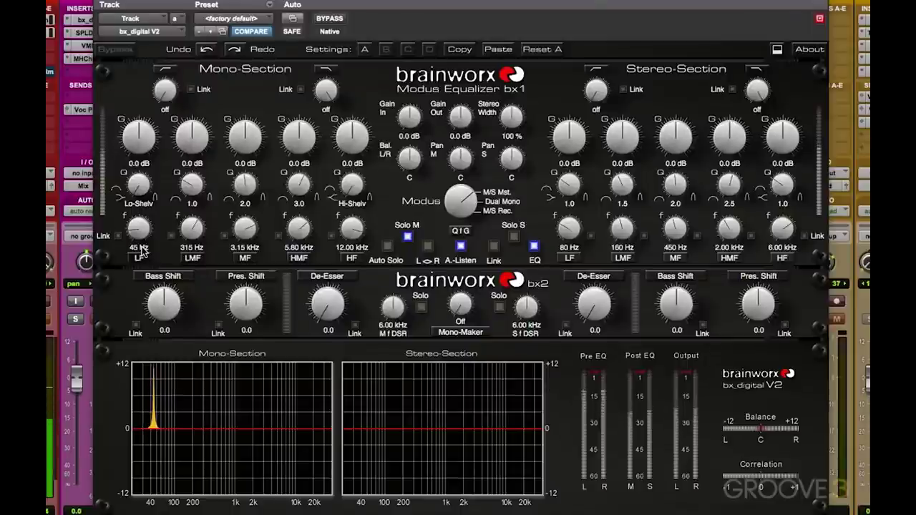
left_click_drag(141, 249, 141, 248)
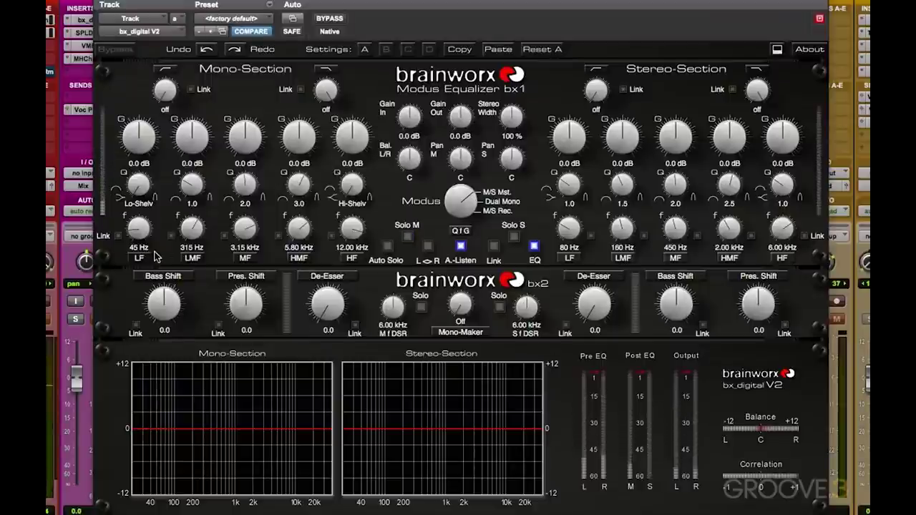
left_click(139, 163)
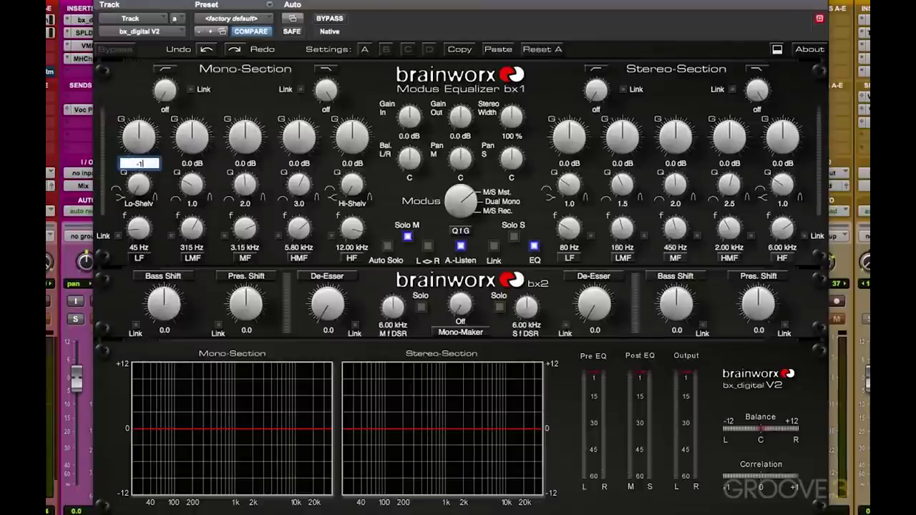
type("-1.5")
key("Return")
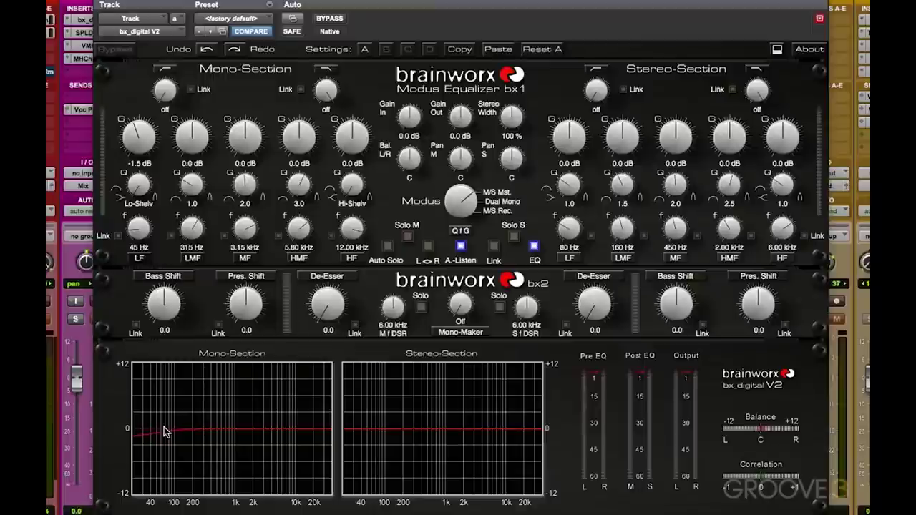
- Tune the mono section's LMF band frequency to about 282 Hz
left_click_drag(192, 236, 197, 244)
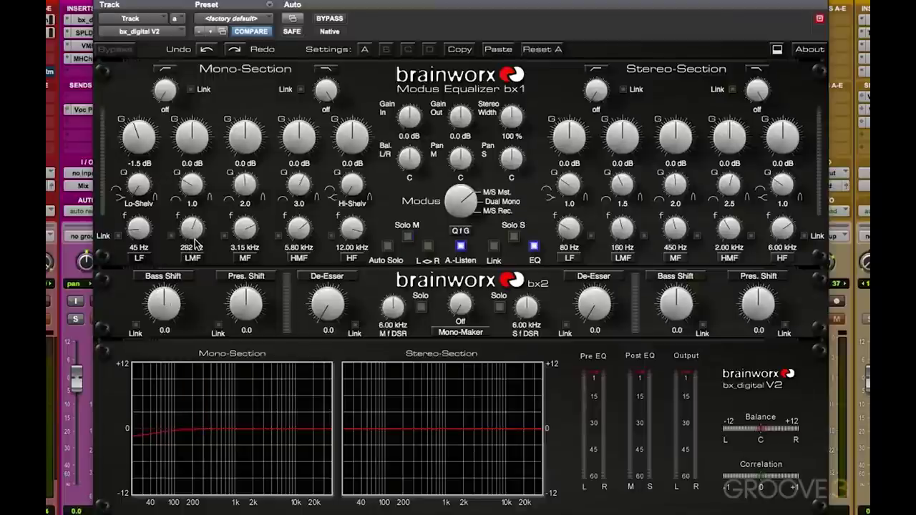